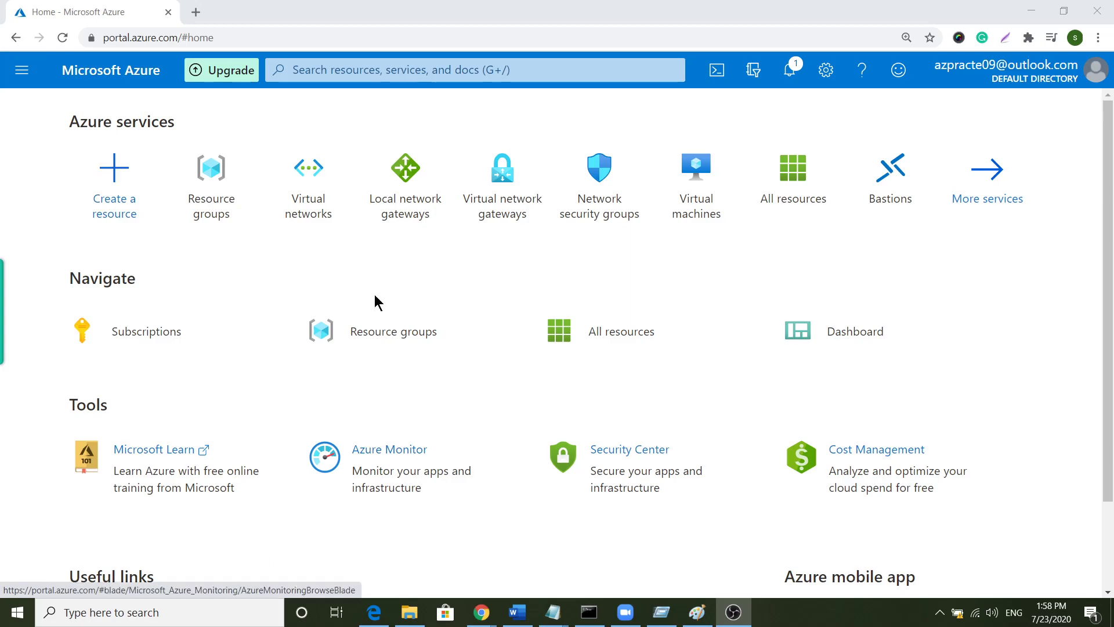
- Begin a new virtual network, check the available resource groups, then dismiss the popup and return Home
{"action": "left_click", "coordinate": [311, 200]}
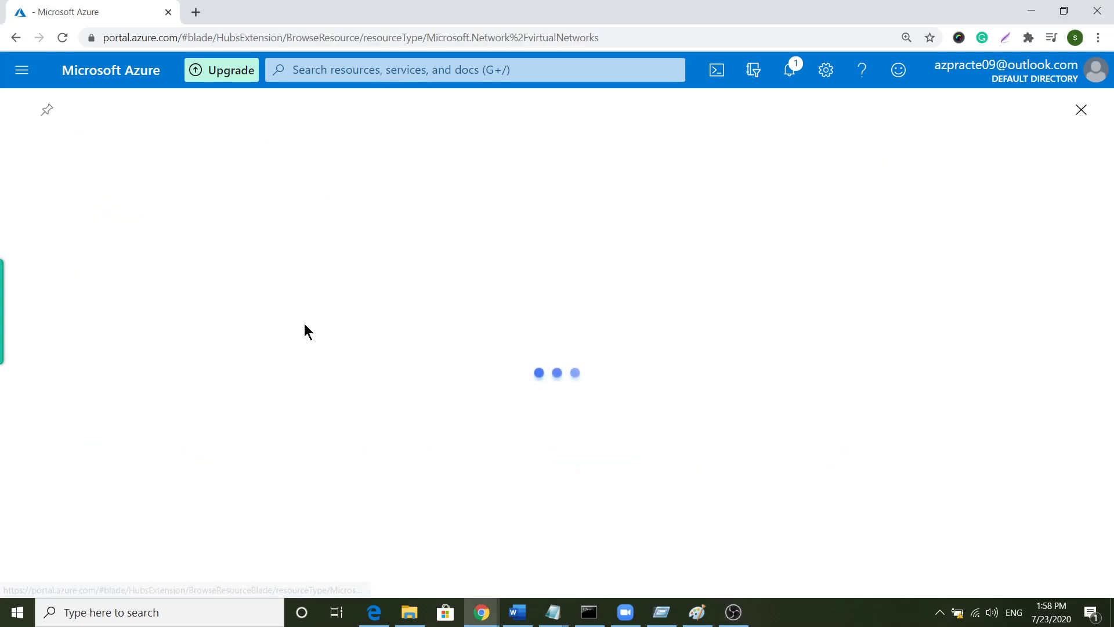
{"action": "left_click", "coordinate": [63, 199]}
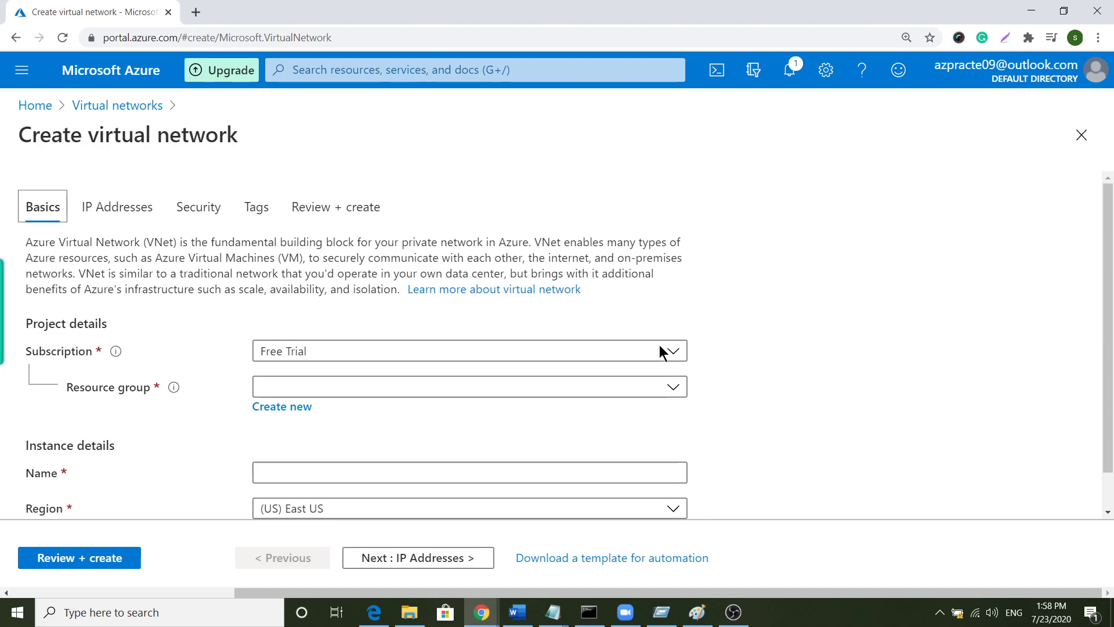
{"action": "left_click", "coordinate": [527, 391]}
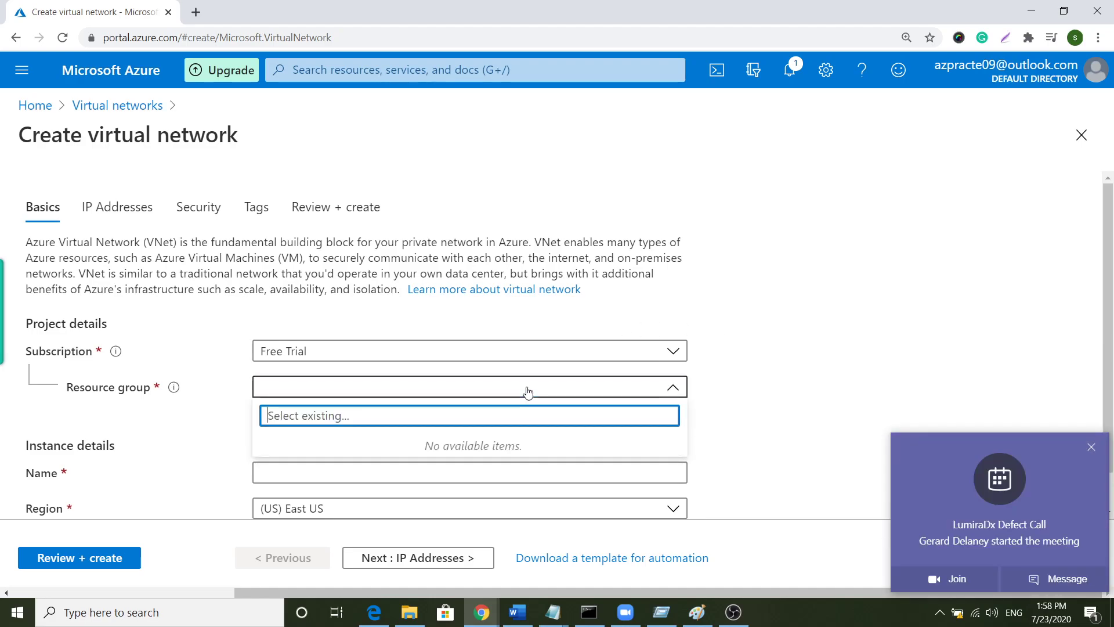
{"action": "left_click", "coordinate": [1090, 447]}
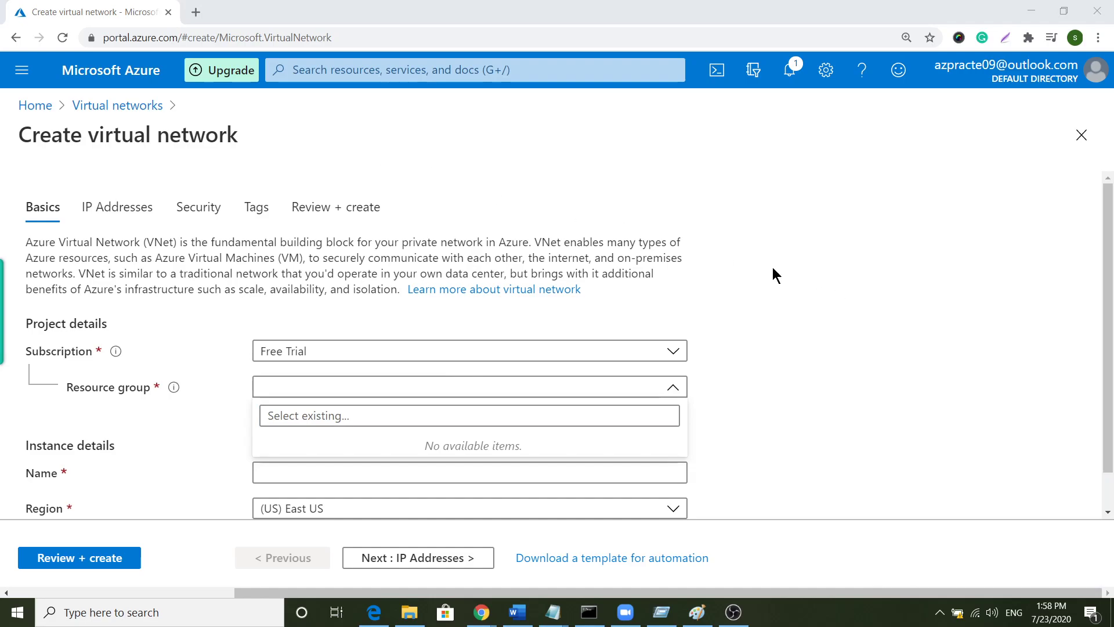
{"action": "left_click", "coordinate": [37, 105]}
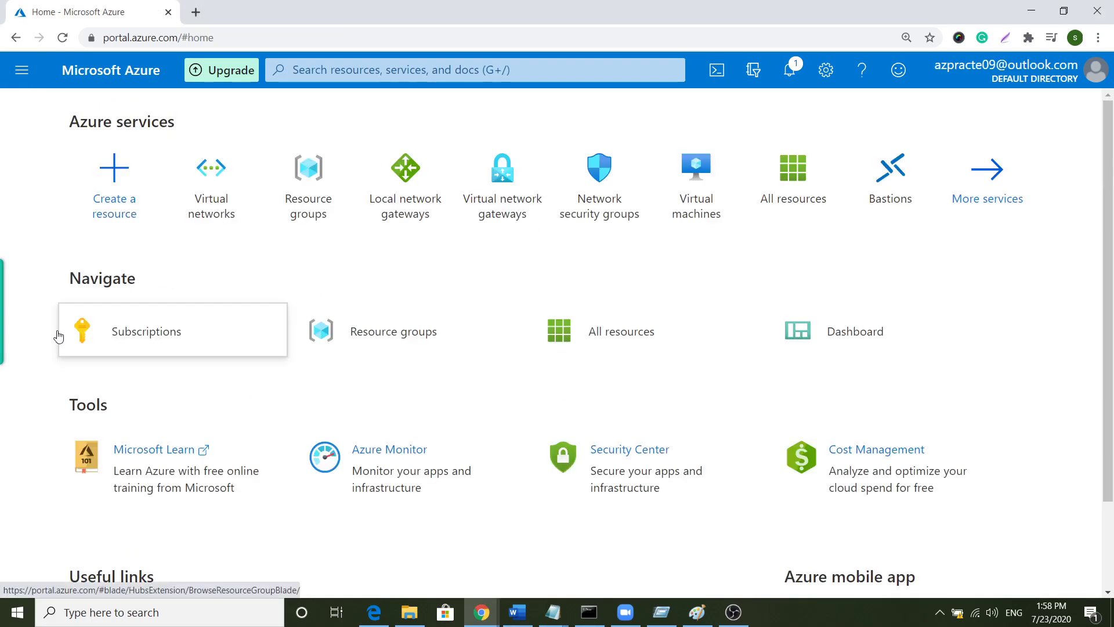
- Create resource group TestRG1 in East US, passing through Tags to Review + create
{"action": "left_click", "coordinate": [283, 184]}
{"action": "left_click", "coordinate": [32, 185]}
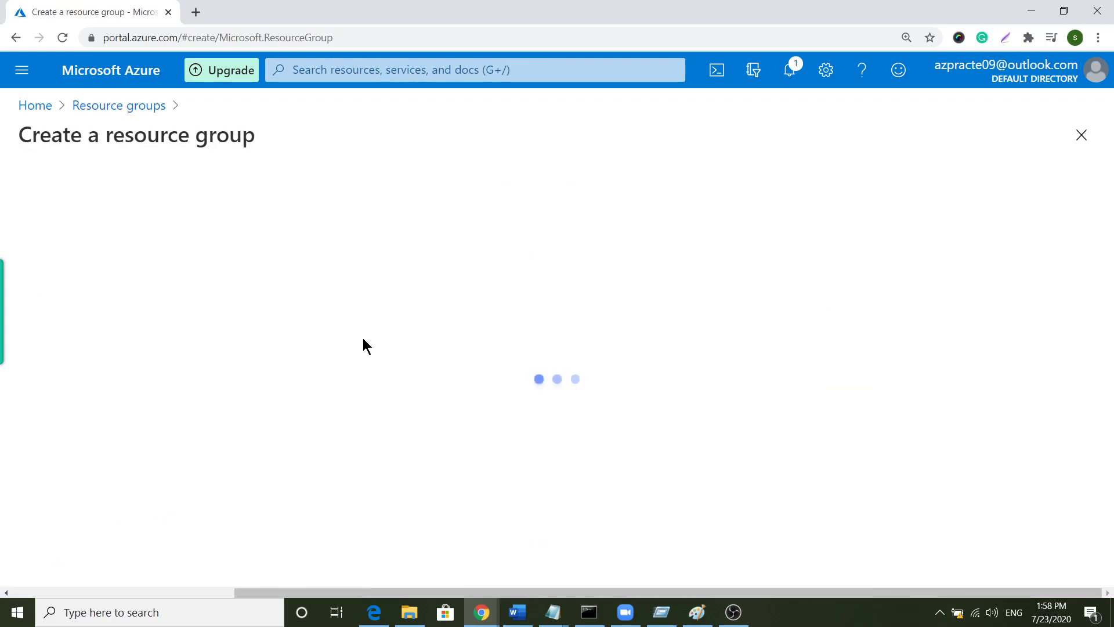
{"action": "left_click", "coordinate": [311, 366]}
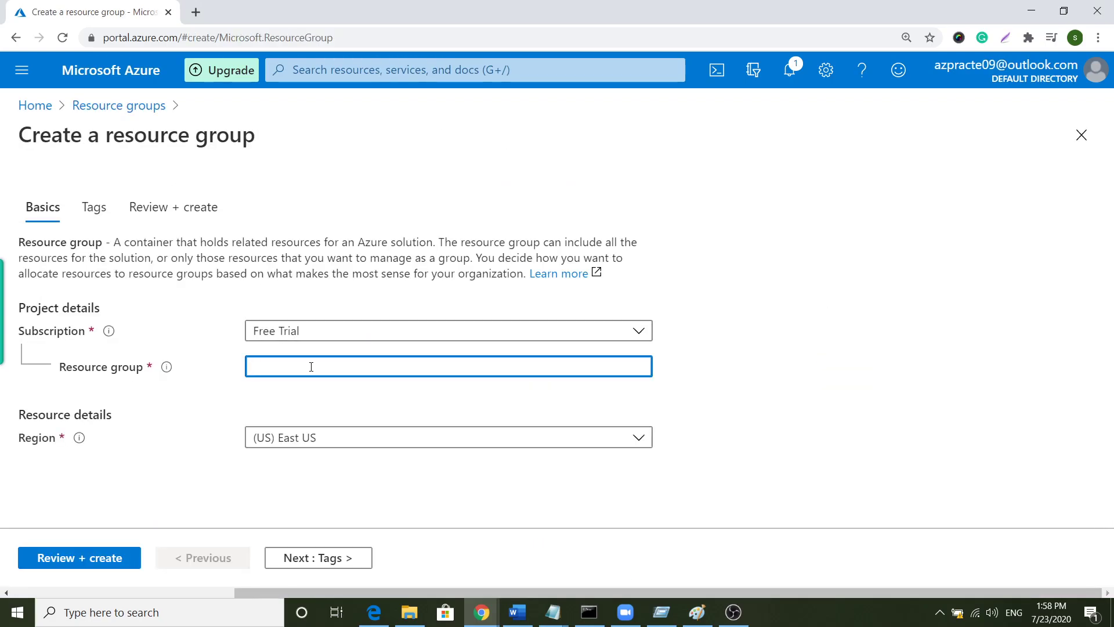
{"action": "type", "text": "TestRG"}
{"action": "left_click", "coordinate": [293, 558]}
{"action": "left_click", "coordinate": [291, 558]}
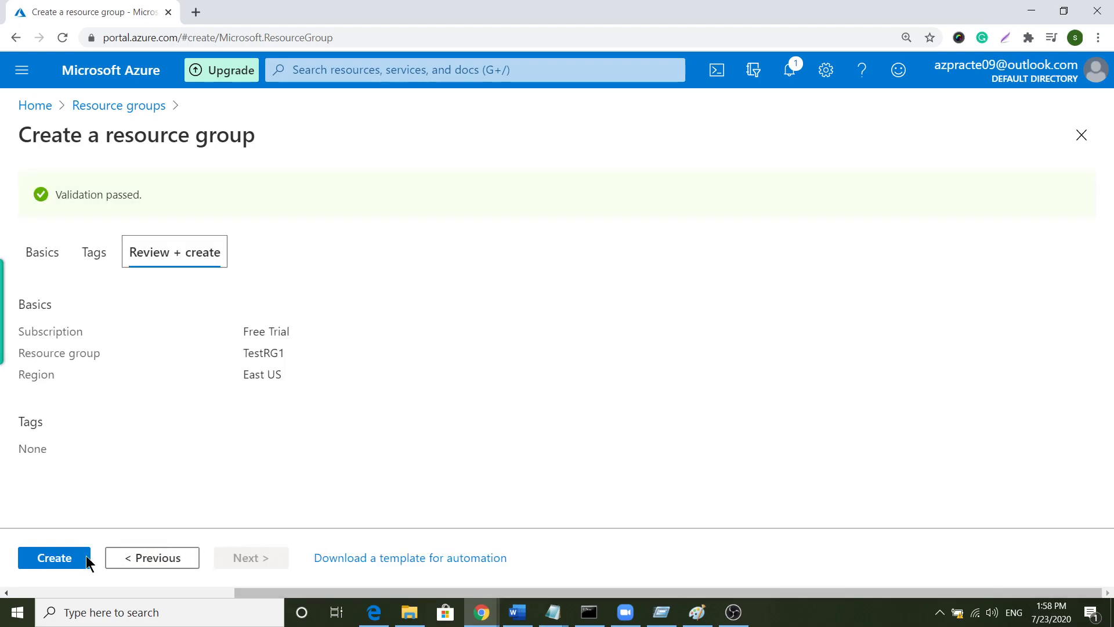
{"action": "left_click", "coordinate": [73, 556]}
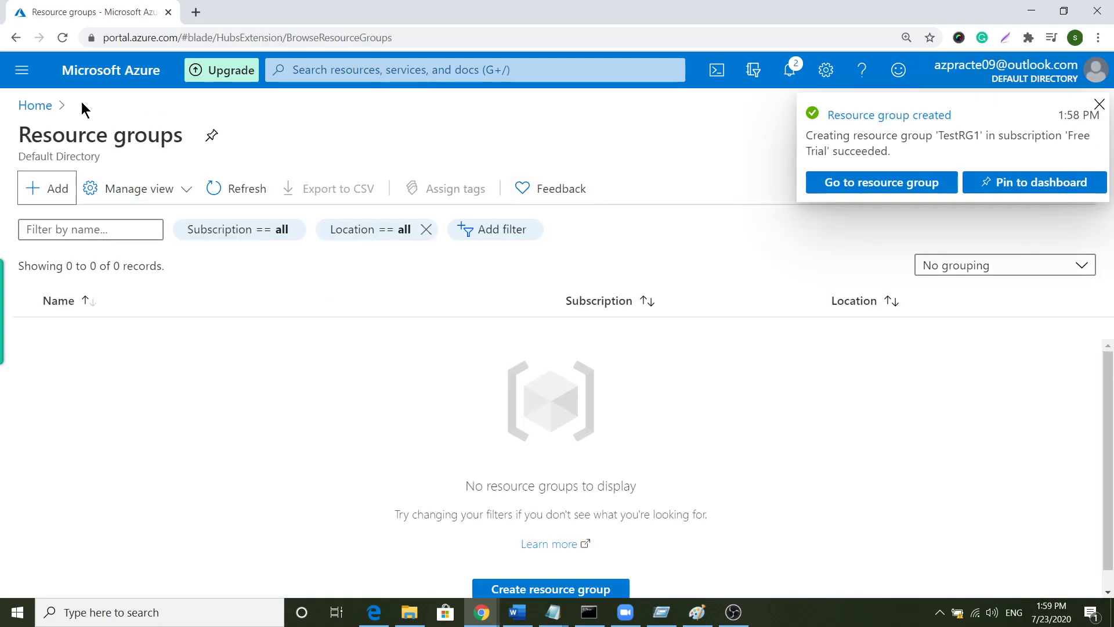
- Start a new virtual network from Home and choose TestRG1 as its resource group
{"action": "left_click", "coordinate": [34, 108]}
{"action": "left_click", "coordinate": [297, 222]}
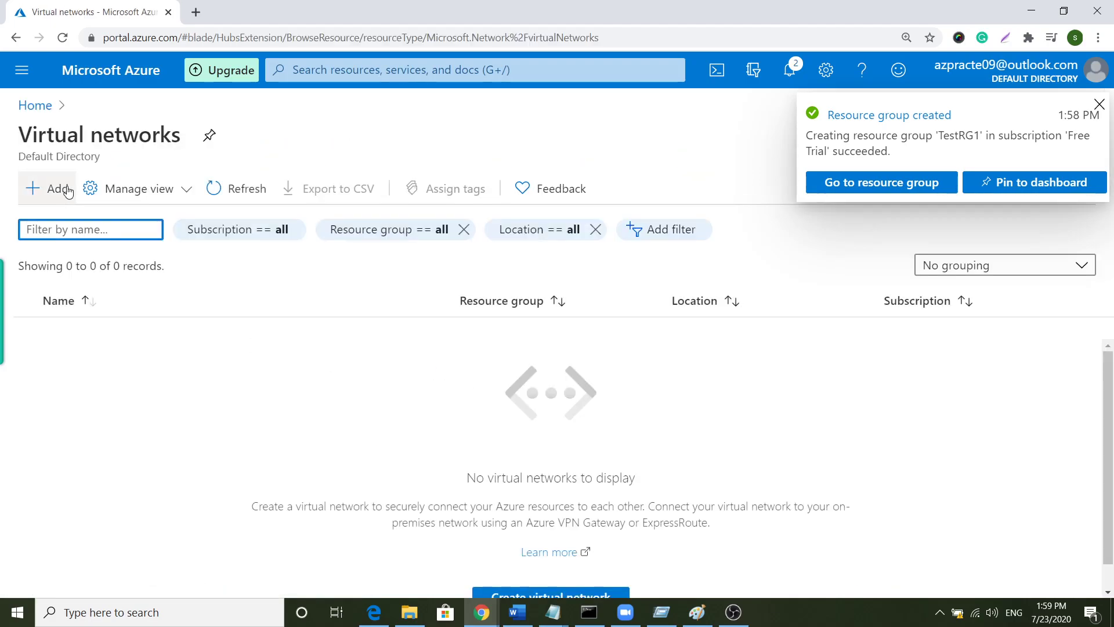
{"action": "left_click", "coordinate": [58, 188]}
{"action": "left_click", "coordinate": [363, 387]}
{"action": "left_click", "coordinate": [422, 447]}
{"action": "scroll", "coordinate": [372, 402], "scroll_direction": "down", "scroll_amount": 1}
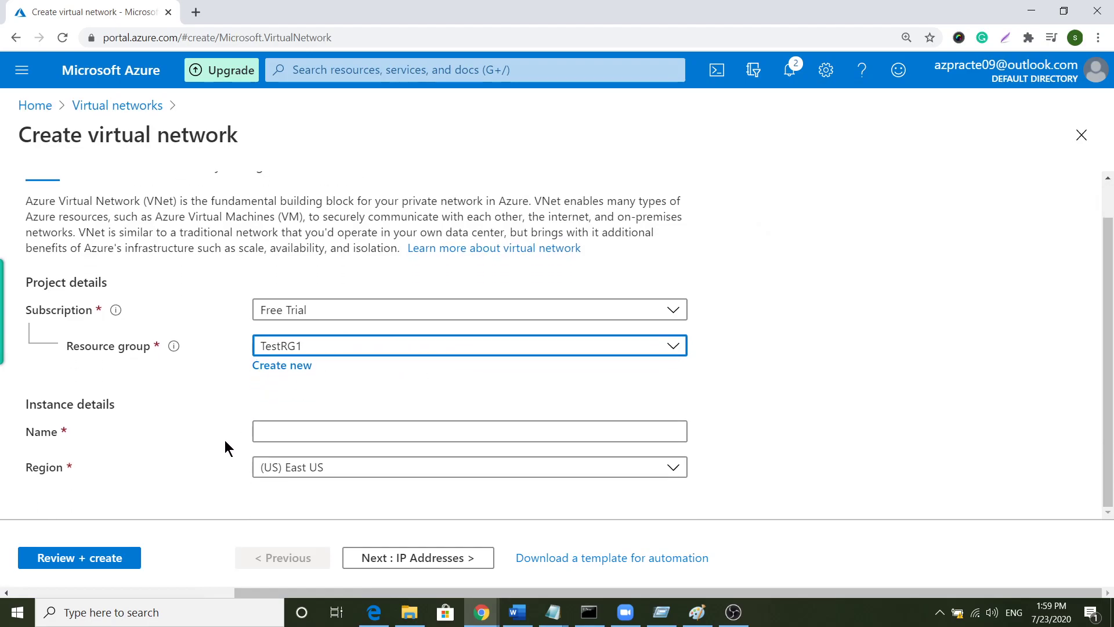
- Name the network VNet1 and move on to its IP address settings
{"action": "left_click", "coordinate": [352, 428]}
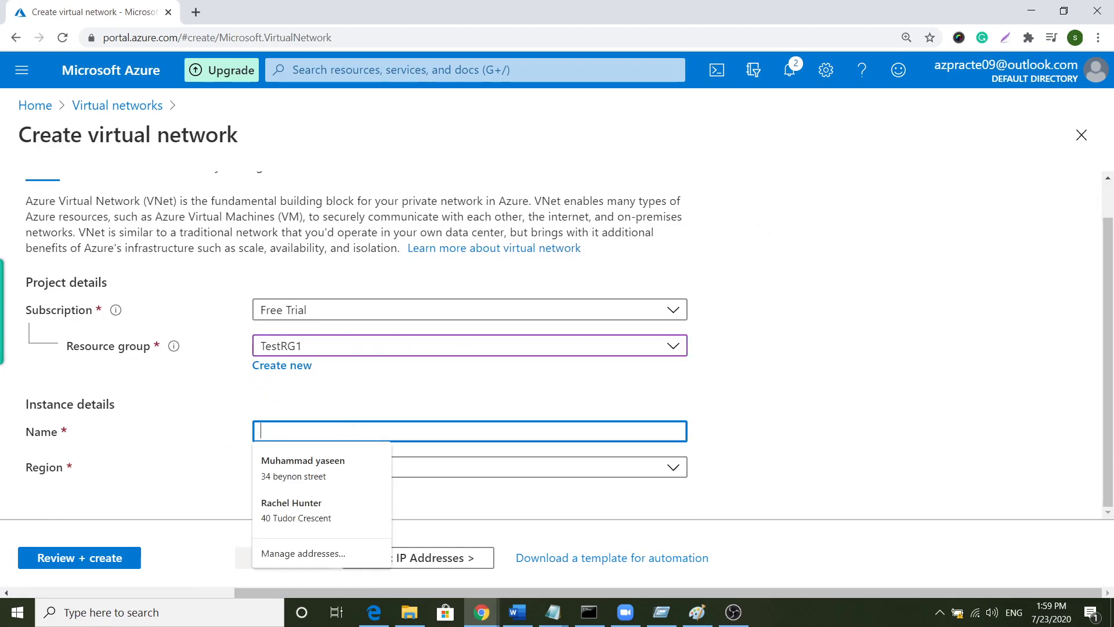
{"action": "key", "text": "alt+Tab"}
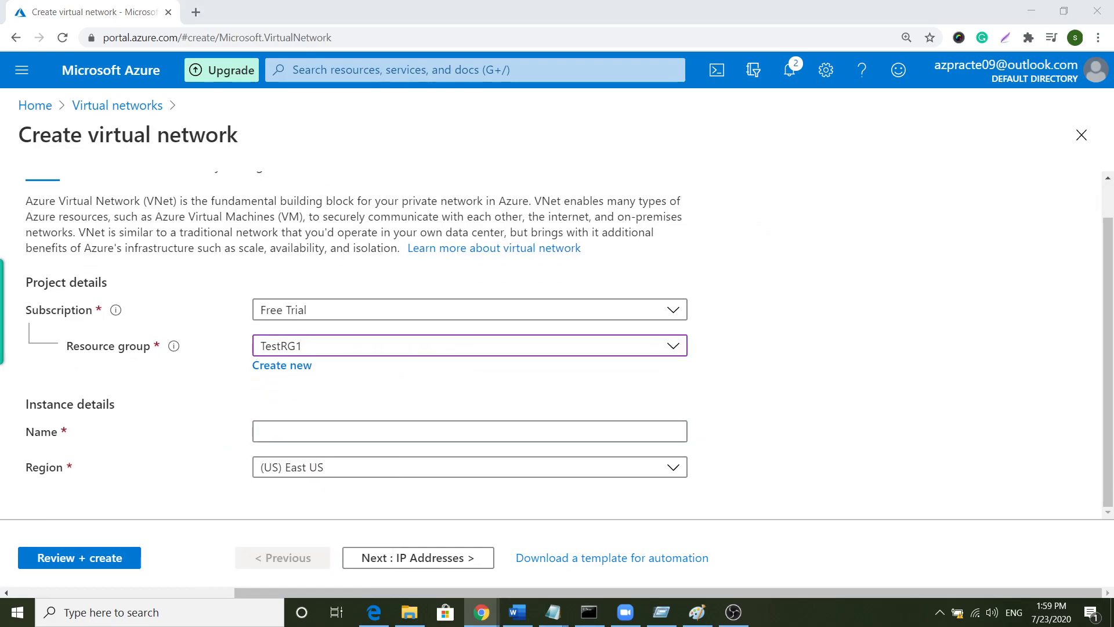
{"action": "left_click", "coordinate": [585, 427]}
{"action": "right_click", "coordinate": [470, 427]}
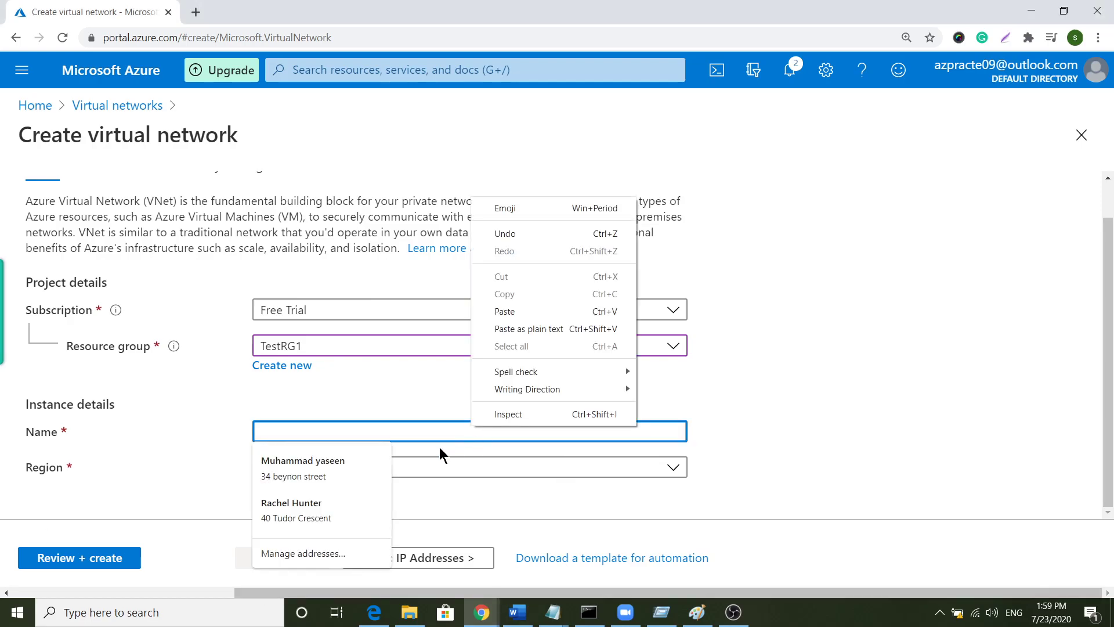
{"action": "key", "text": "Escape"}
{"action": "type", "text": "VNet1"}
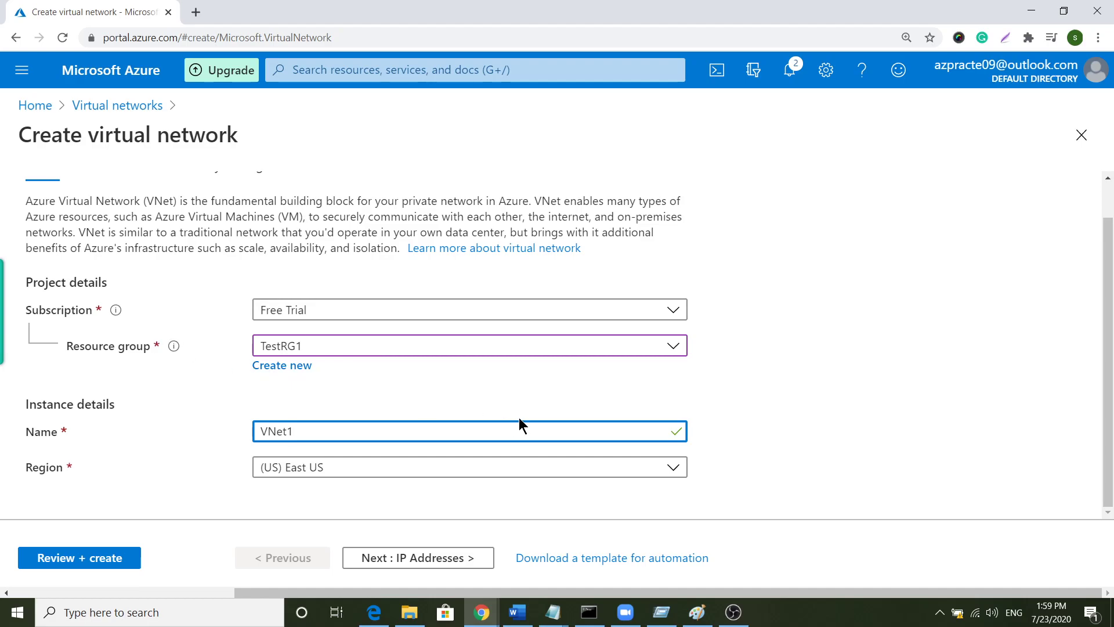
{"action": "left_click", "coordinate": [1108, 445]}
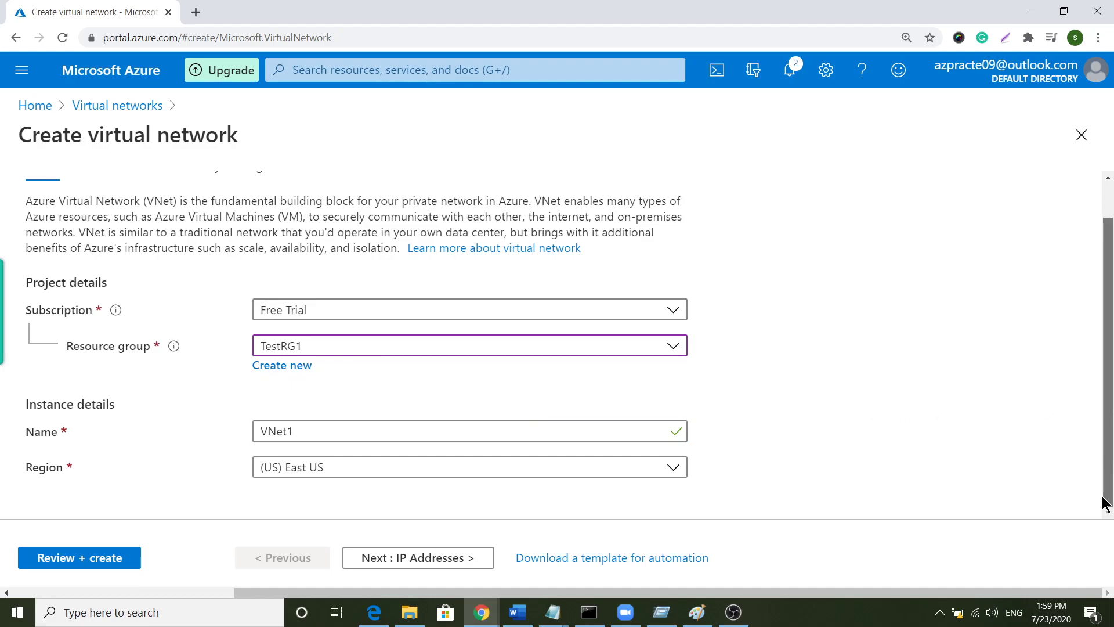
{"action": "left_click", "coordinate": [459, 557]}
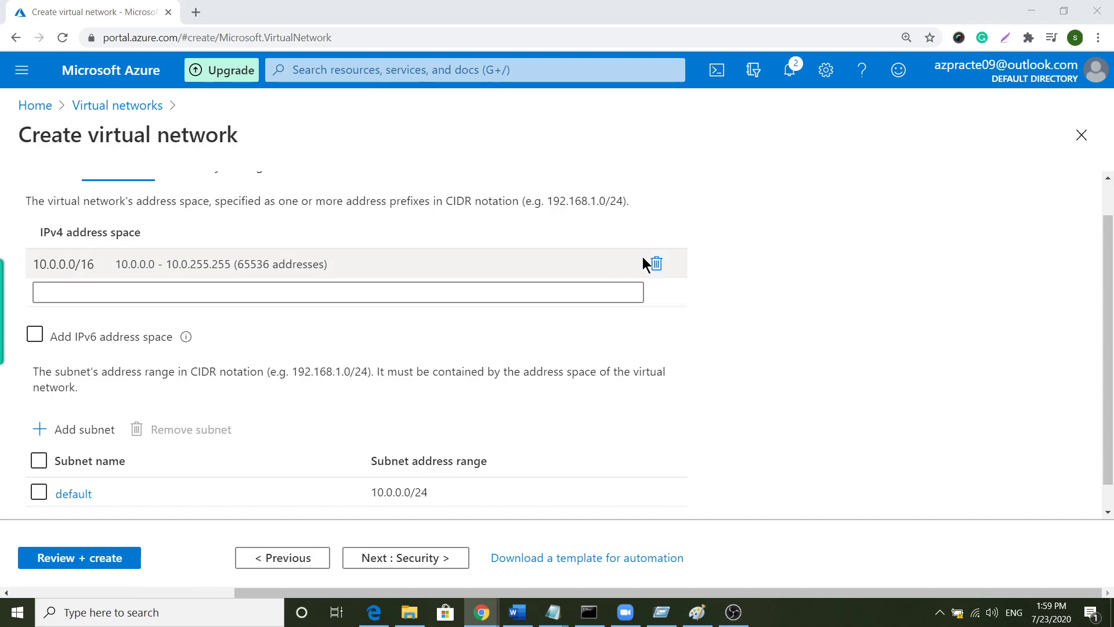
- Replace the default 10.0.0.0/16 address space with 10.1.0.0/16
{"action": "left_click", "coordinate": [657, 263]}
{"action": "left_click", "coordinate": [360, 261]}
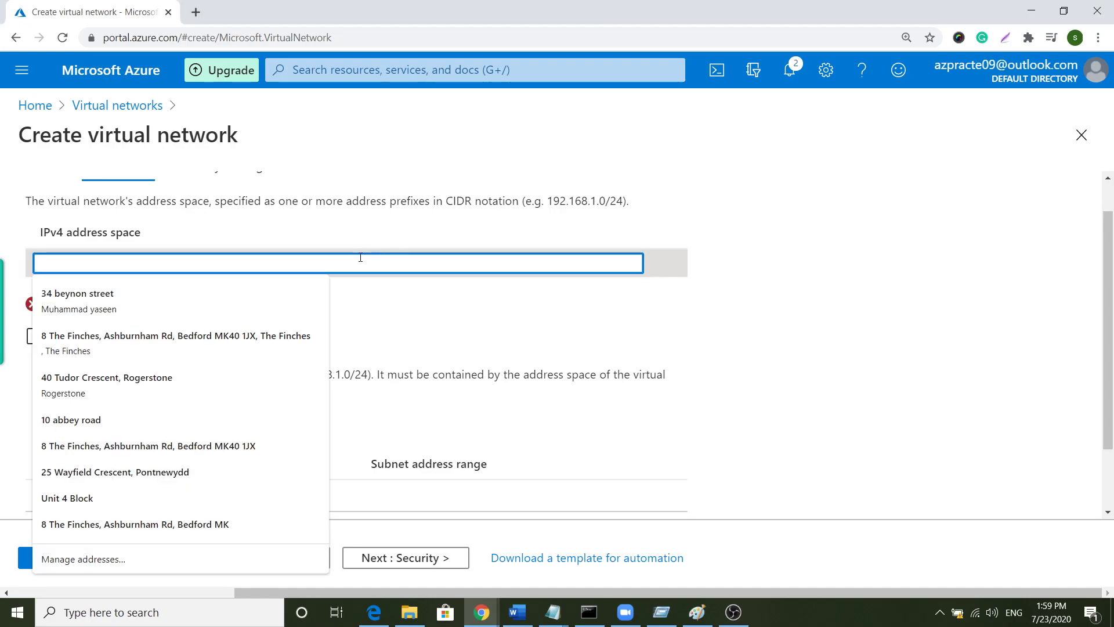
{"action": "type", "text": "10.1.0.0/16"}
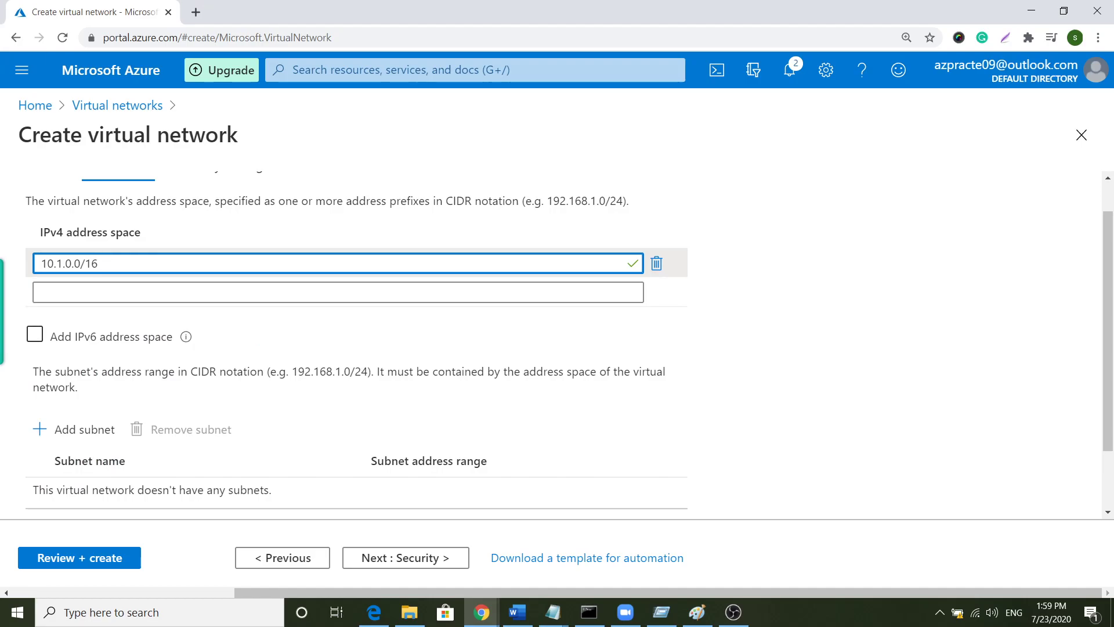
- Add a subnet named FrontEnd with range 10.1.0.0/24
{"action": "scroll", "coordinate": [303, 354], "scroll_direction": "down", "scroll_amount": 2}
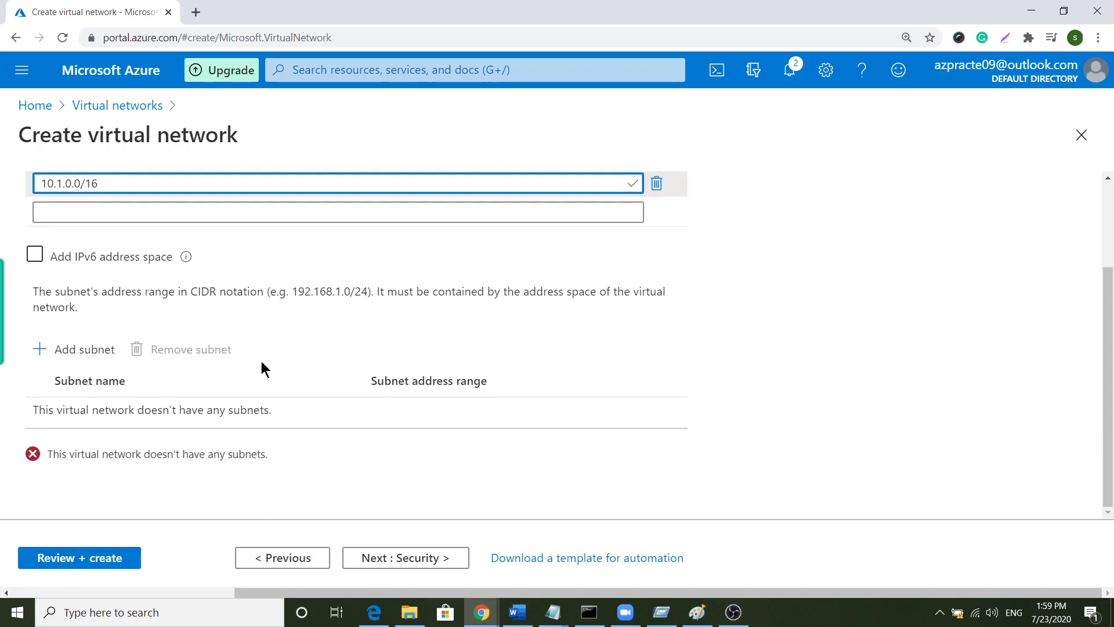
{"action": "left_click", "coordinate": [49, 355]}
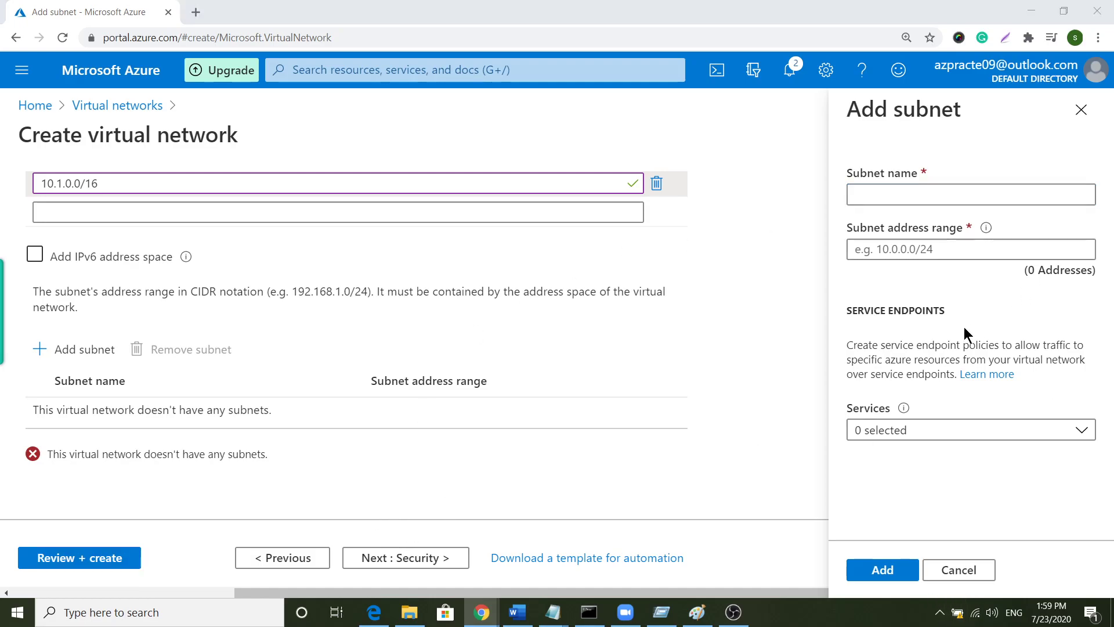
{"action": "right_click", "coordinate": [853, 243]}
{"action": "left_click", "coordinate": [928, 373]}
{"action": "left_click", "coordinate": [908, 198]}
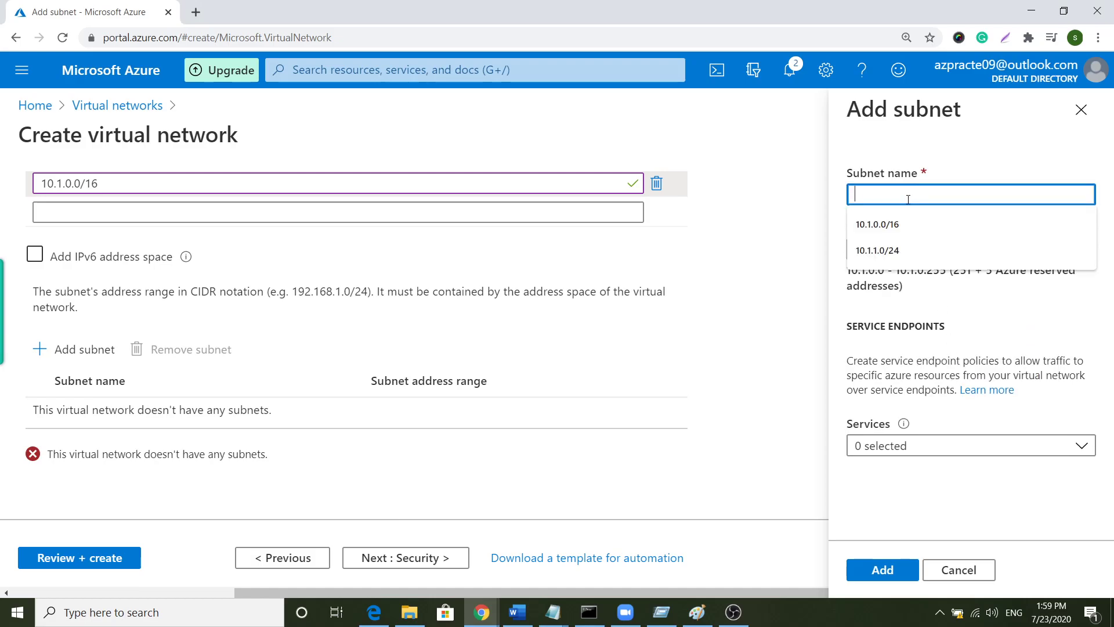
{"action": "type", "text": "Fr"}
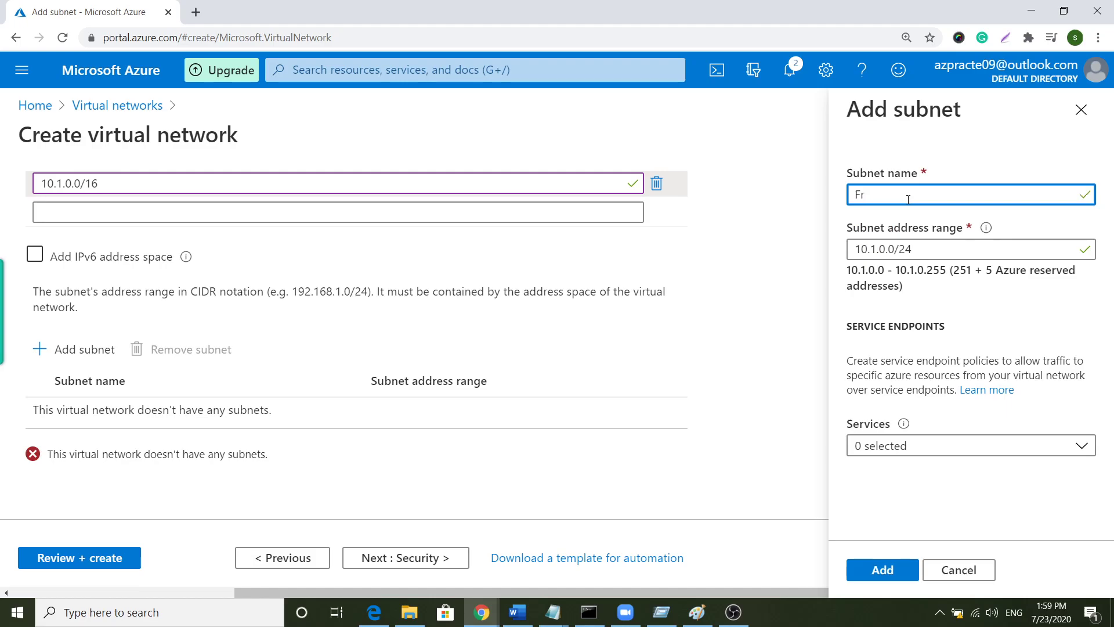
{"action": "type", "text": "ontEnd"}
{"action": "left_click", "coordinate": [903, 571]}
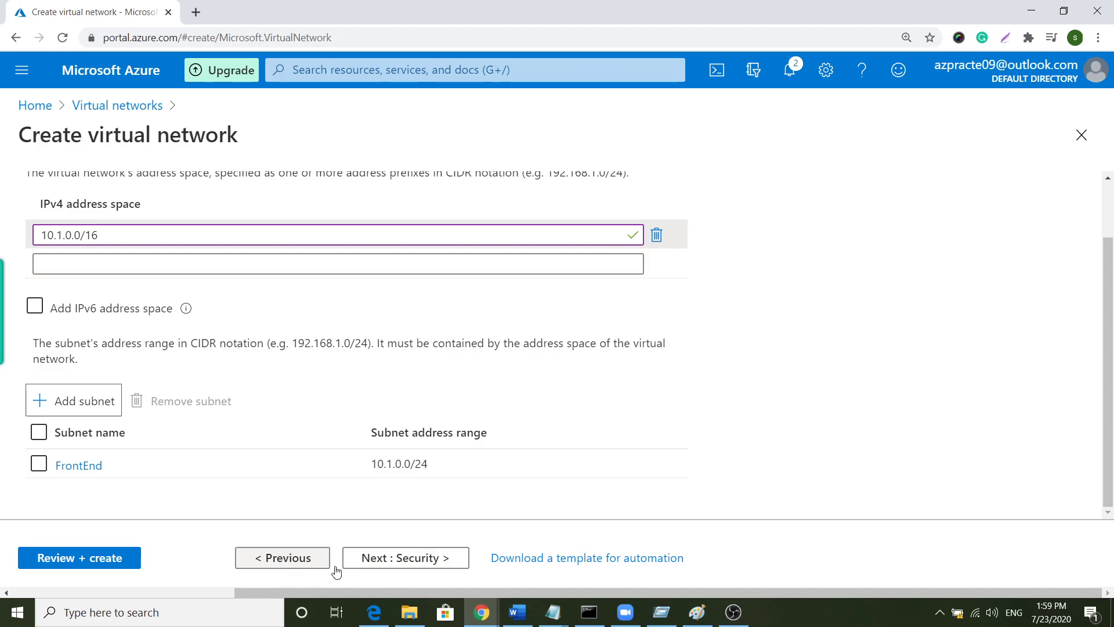
- Step through Security and Tags to Review + create, then create VNet1
{"action": "left_click", "coordinate": [428, 558]}
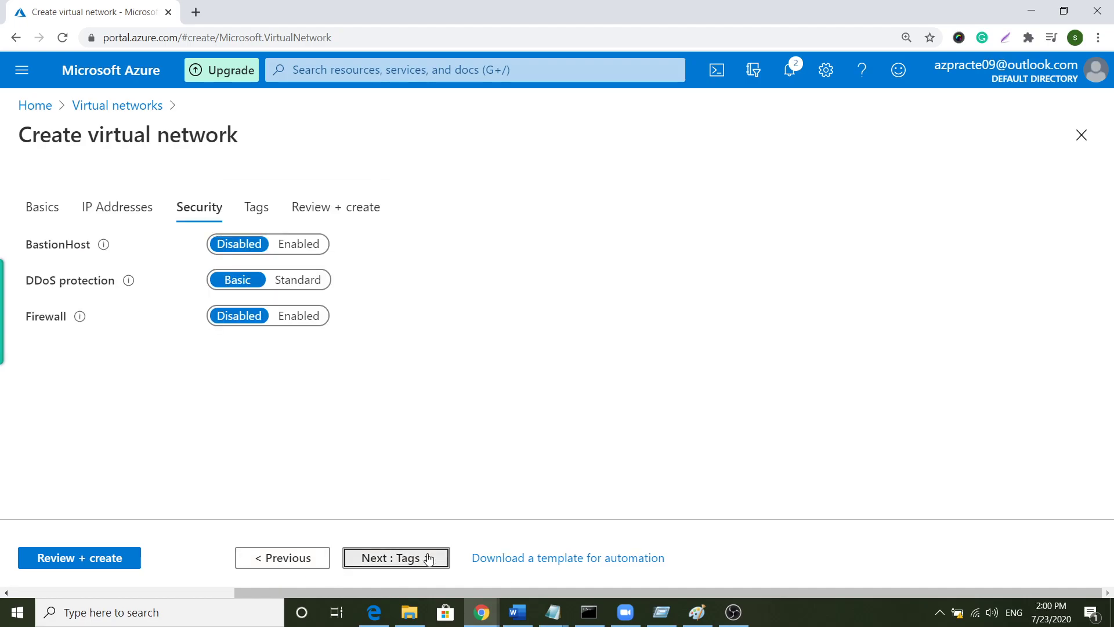
{"action": "left_click", "coordinate": [428, 558]}
{"action": "left_click", "coordinate": [428, 558]}
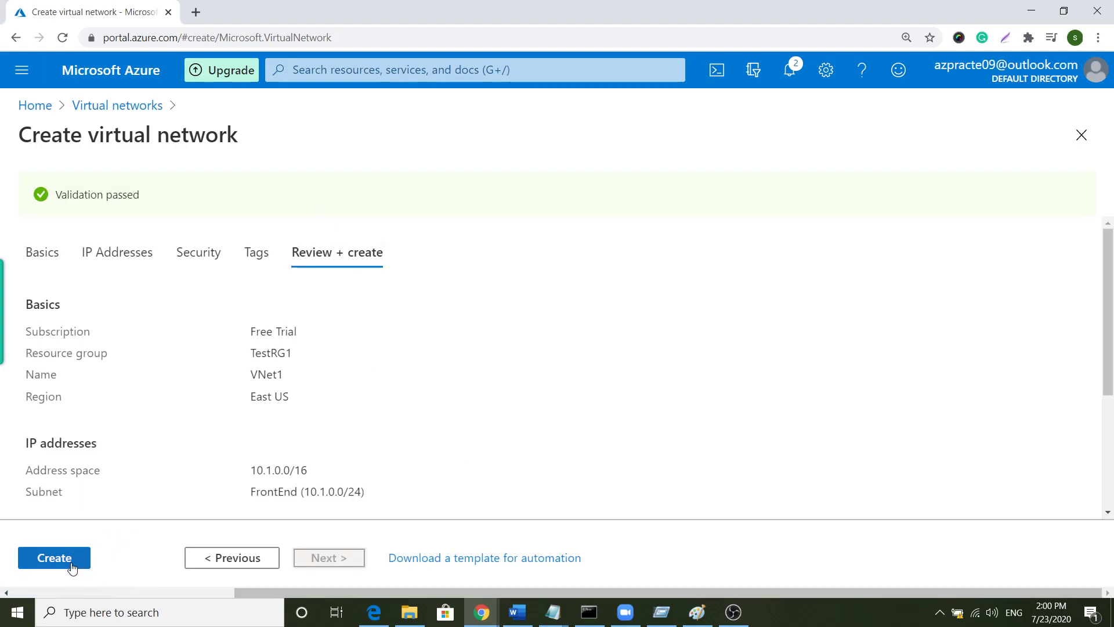
{"action": "left_click", "coordinate": [54, 558]}
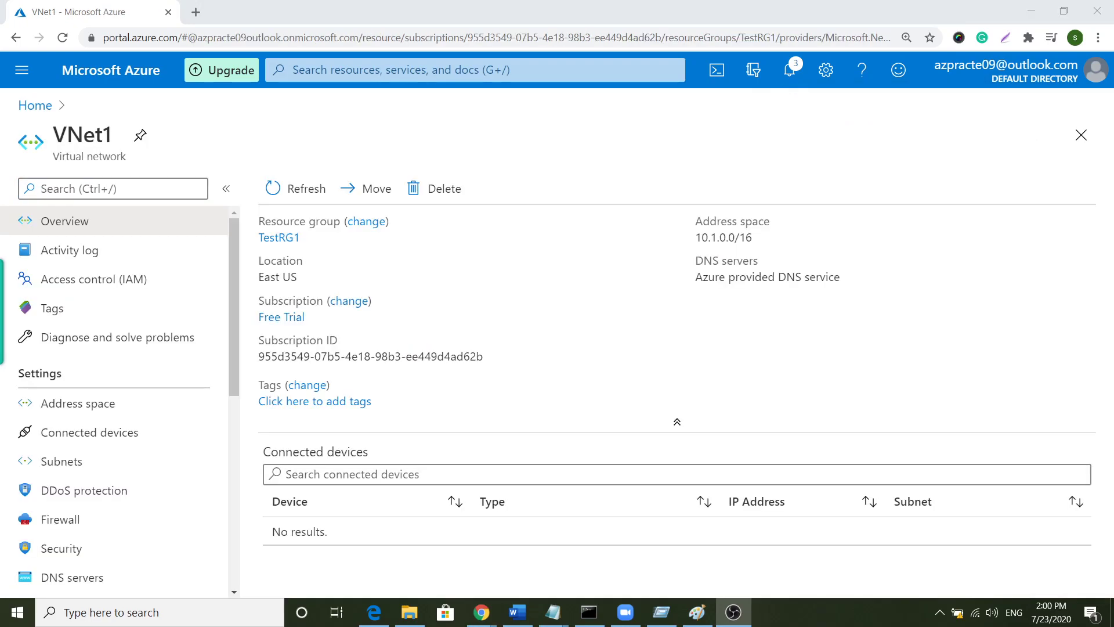
- Add a GatewaySubnet with range 10.1.1.0/27 to VNet1 and save it
{"action": "left_click", "coordinate": [61, 461]}
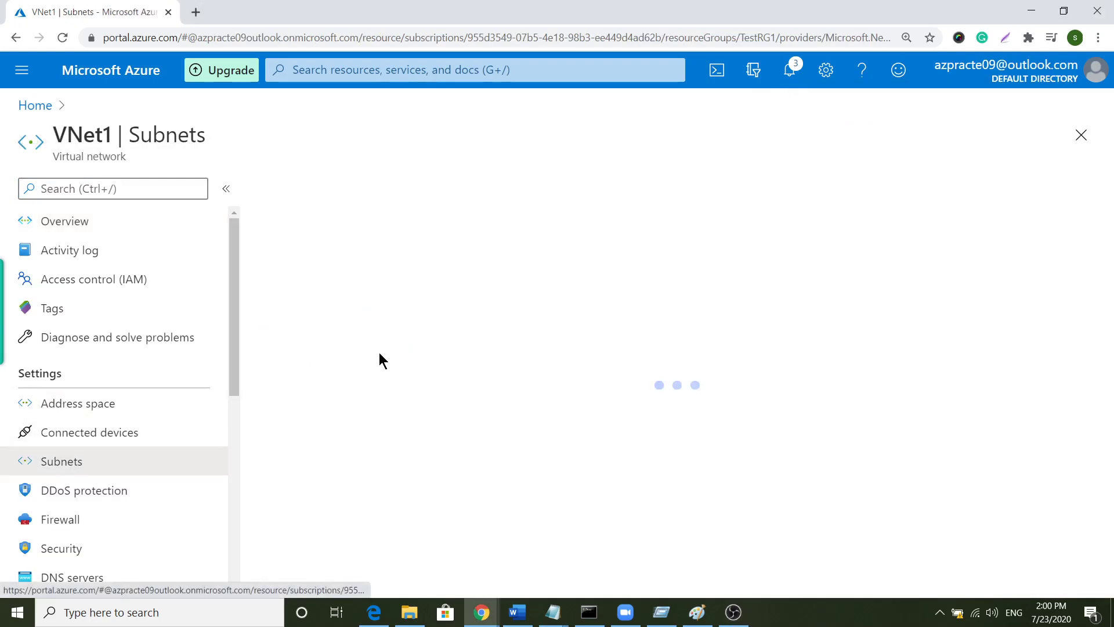
{"action": "left_click", "coordinate": [375, 197]}
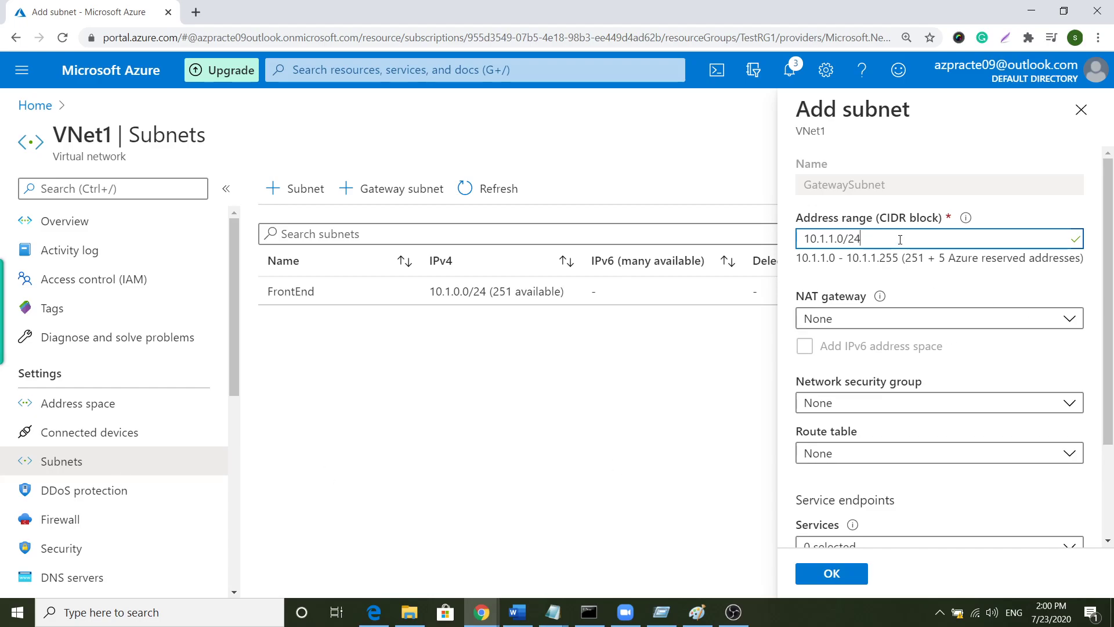
{"action": "key", "text": "BackSpace"}
{"action": "key", "text": "BackSpace"}
{"action": "scroll", "coordinate": [886, 349], "scroll_direction": "down", "scroll_amount": 2}
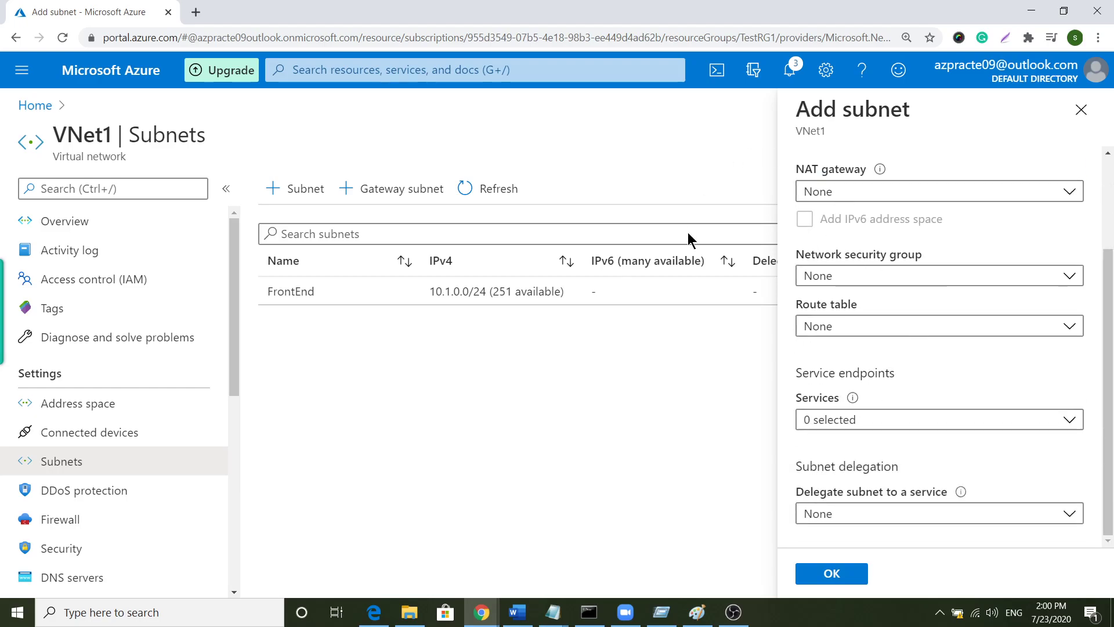
{"action": "left_click", "coordinate": [840, 577]}
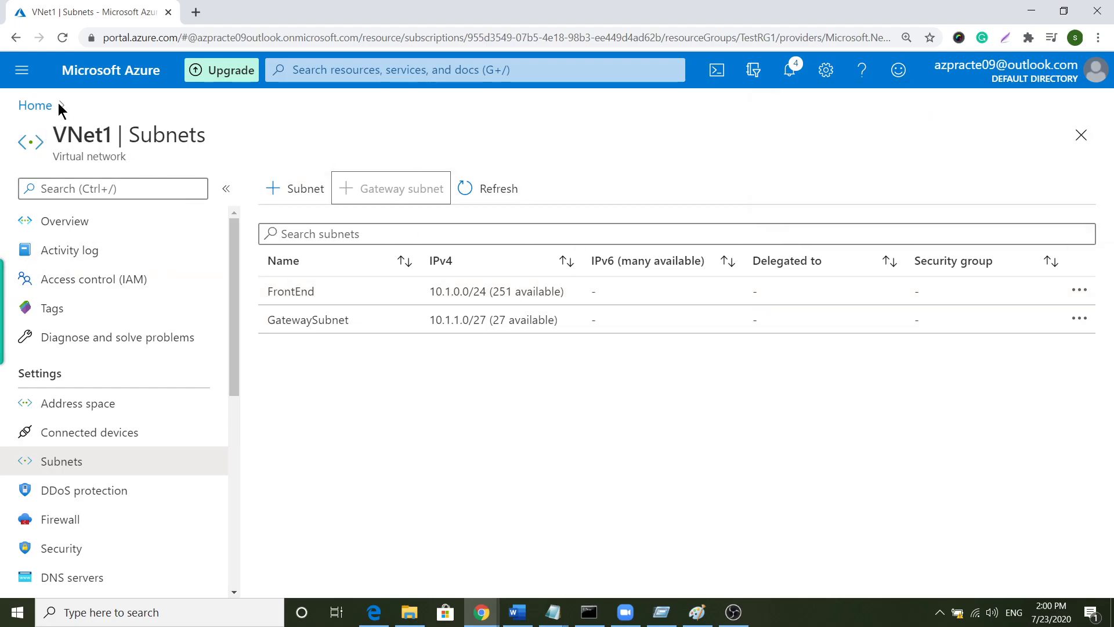
{"action": "left_click", "coordinate": [36, 107]}
- Start a new virtual network in resource group TestRG1 named VNet4
{"action": "left_click", "coordinate": [211, 174]}
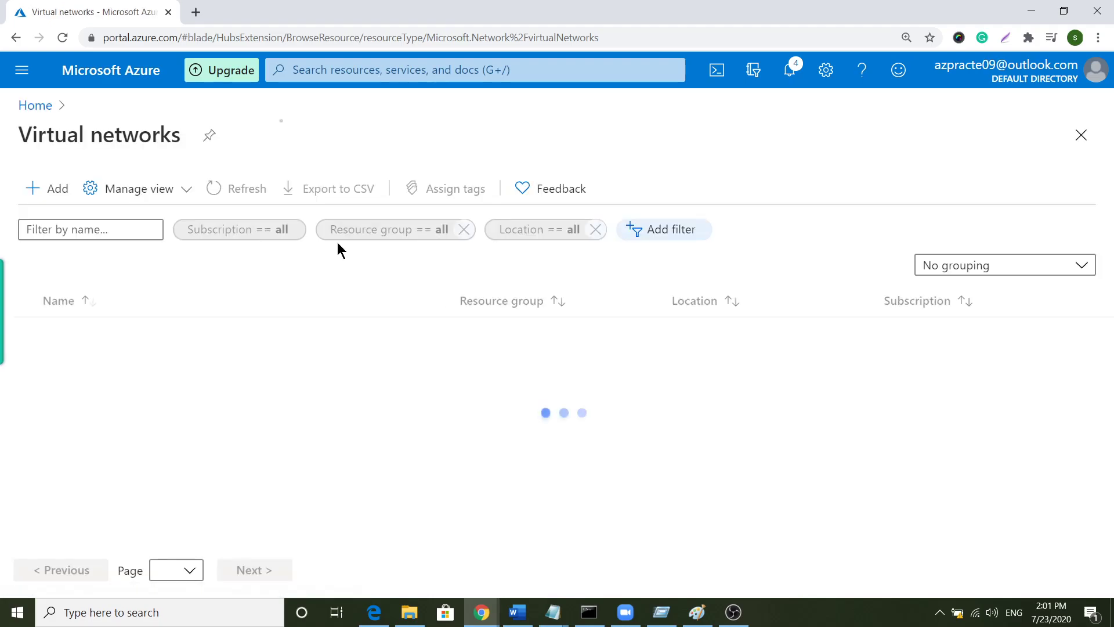
{"action": "left_click", "coordinate": [54, 188]}
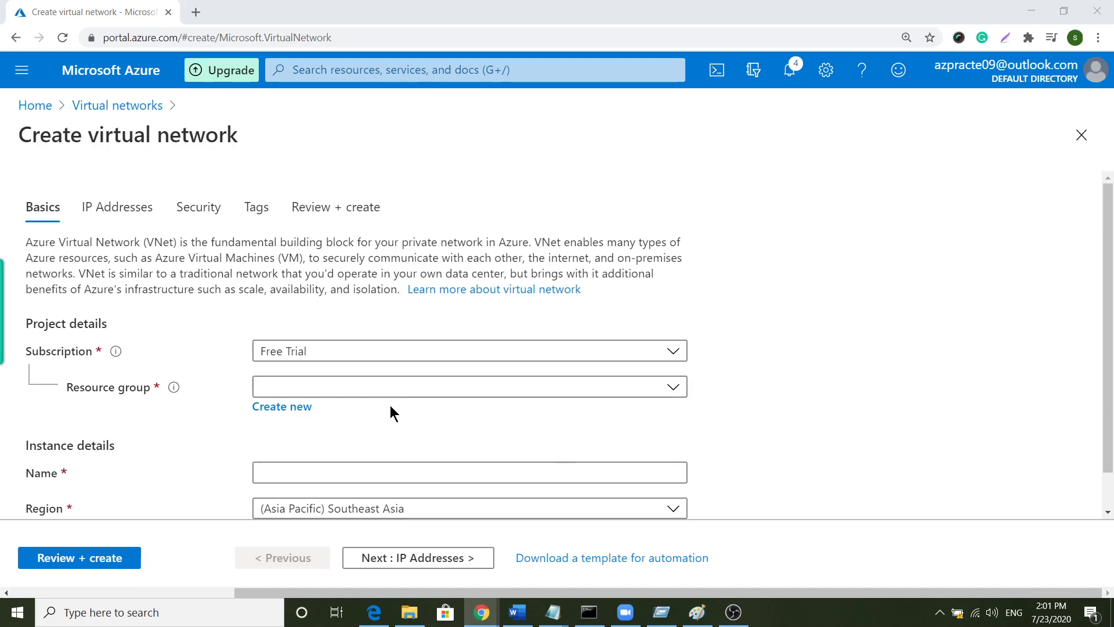
{"action": "left_click", "coordinate": [369, 389]}
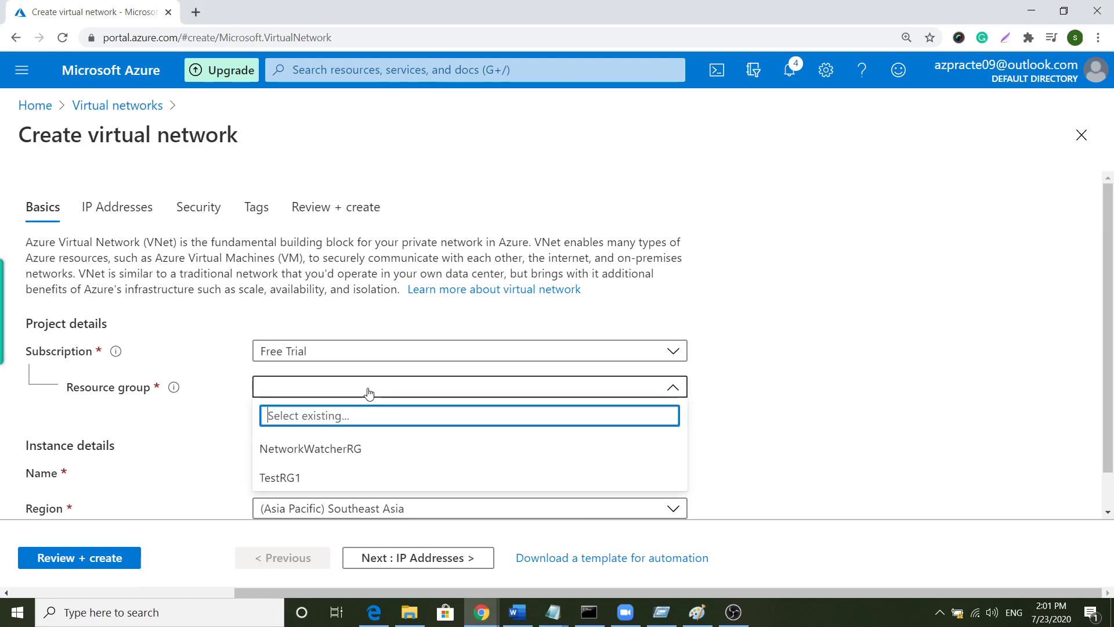
{"action": "left_click", "coordinate": [364, 476]}
{"action": "scroll", "coordinate": [323, 364], "scroll_direction": "down", "scroll_amount": 1}
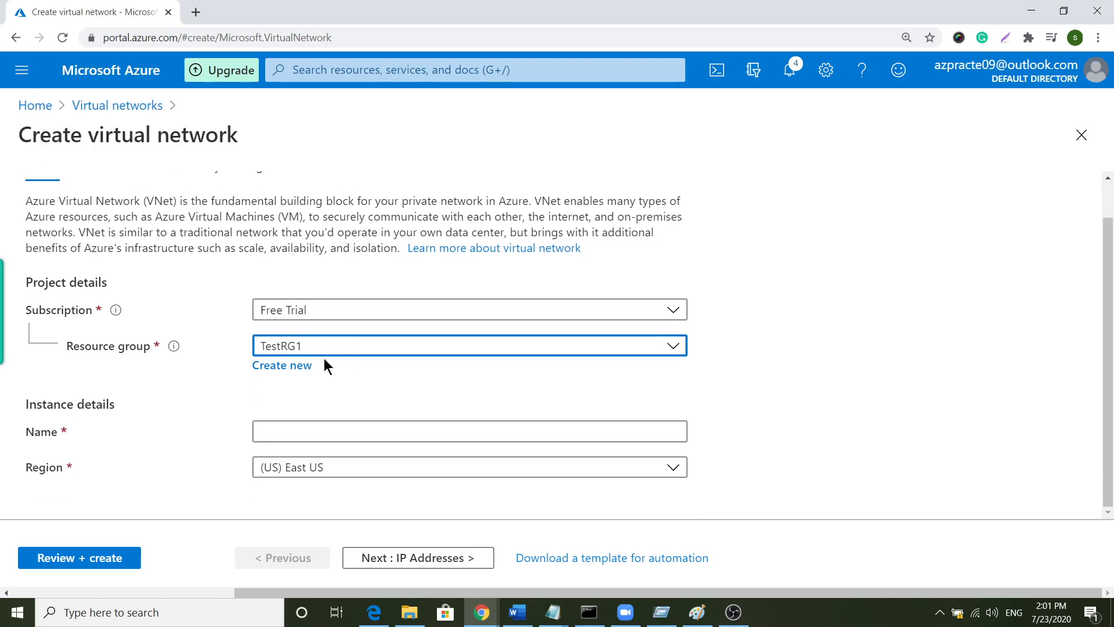
{"action": "left_click", "coordinate": [299, 430]}
{"action": "right_click", "coordinate": [299, 431]}
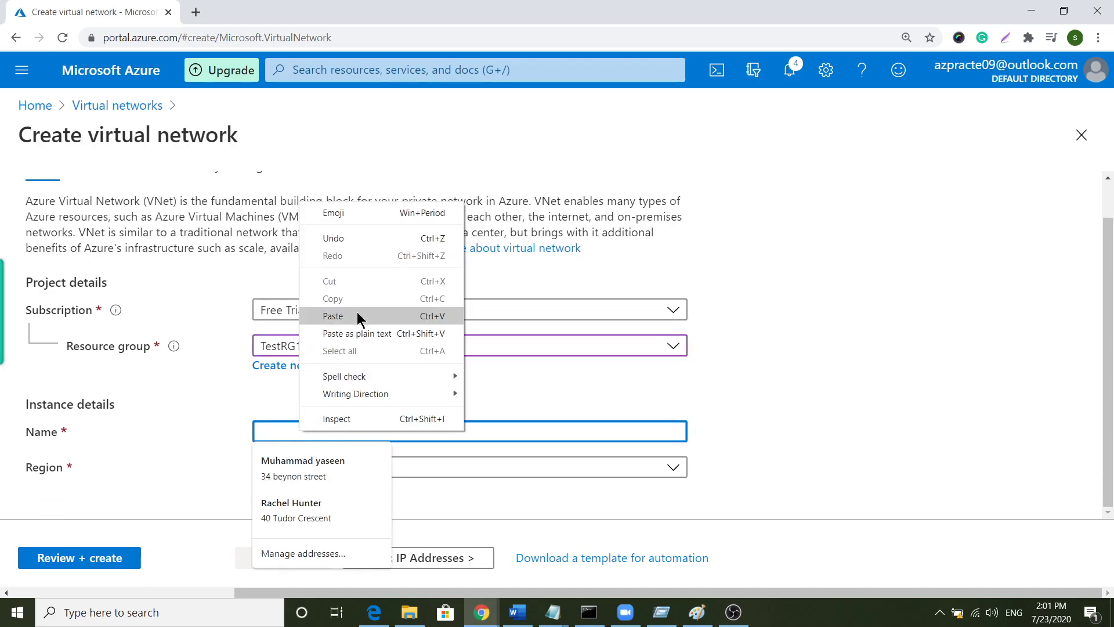
{"action": "left_click", "coordinate": [357, 313]}
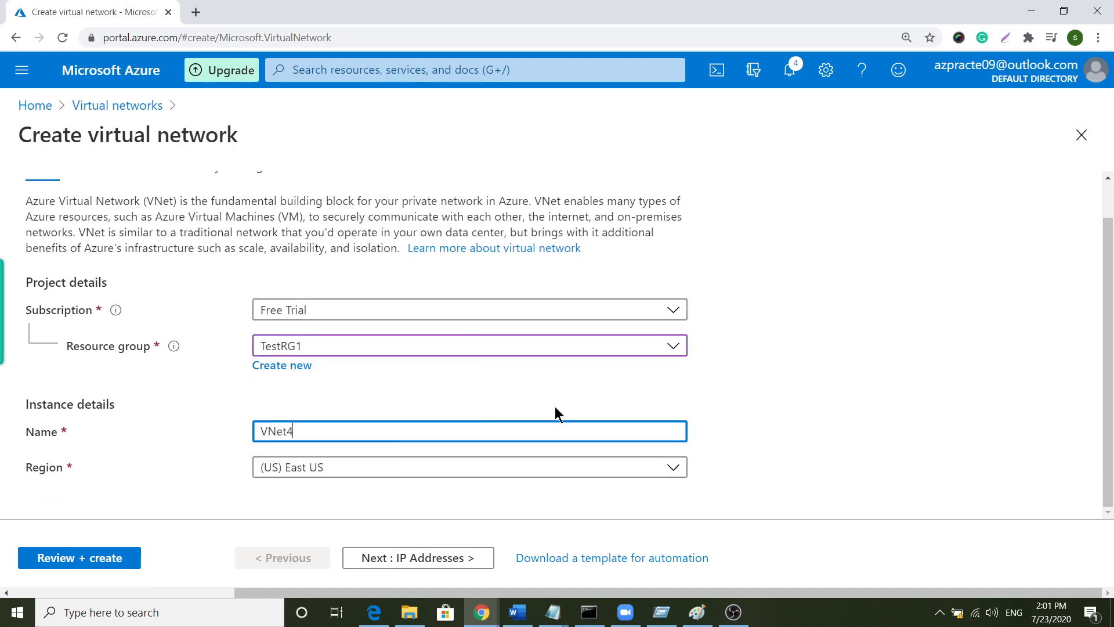
- Set the VNet4 region to West US
{"action": "left_click", "coordinate": [373, 471]}
{"action": "type", "text": "wese"}
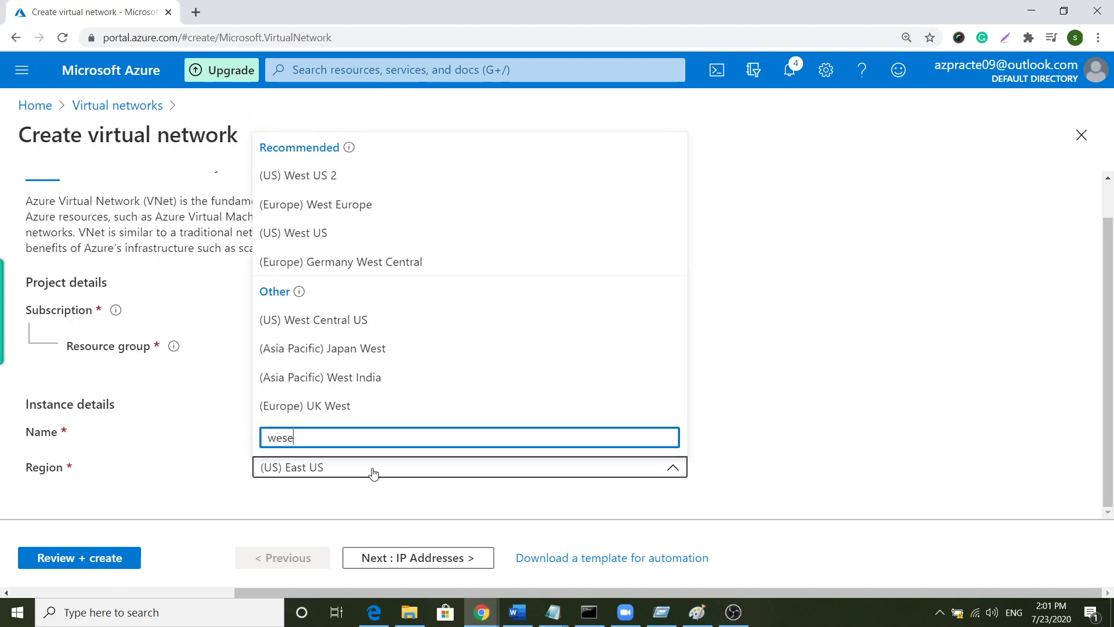
{"action": "key", "text": "BackSpace"}
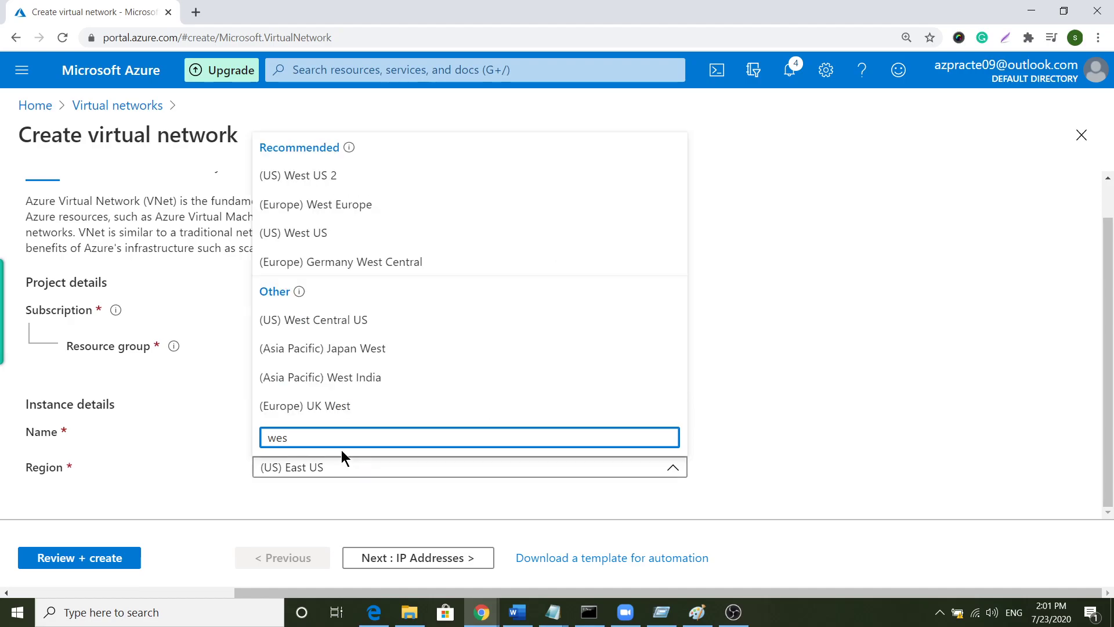
{"action": "left_click", "coordinate": [373, 238]}
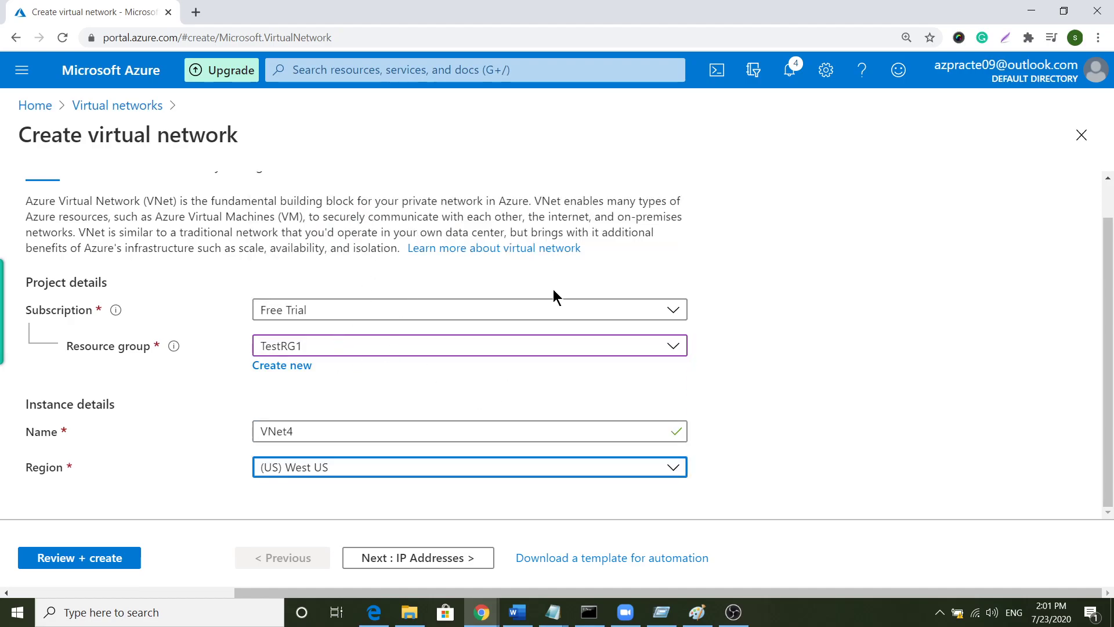
- On IP Addresses, replace the default address space with 10.41.0.0/16
{"action": "left_click", "coordinate": [452, 558]}
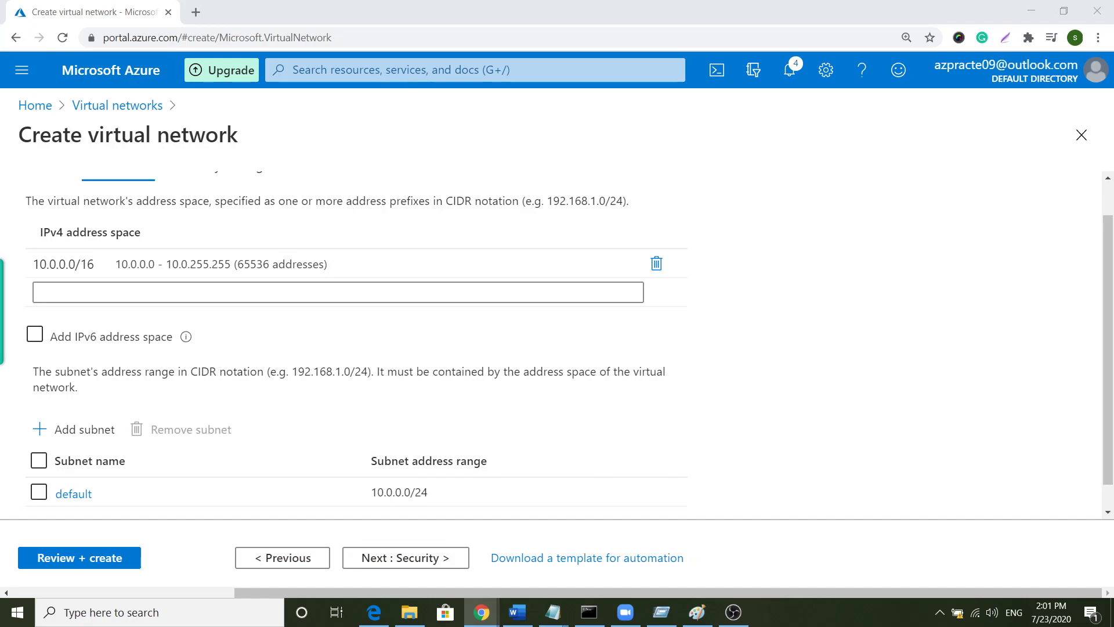
{"action": "left_click", "coordinate": [656, 263]}
{"action": "right_click", "coordinate": [225, 271]}
{"action": "right_click", "coordinate": [215, 261]}
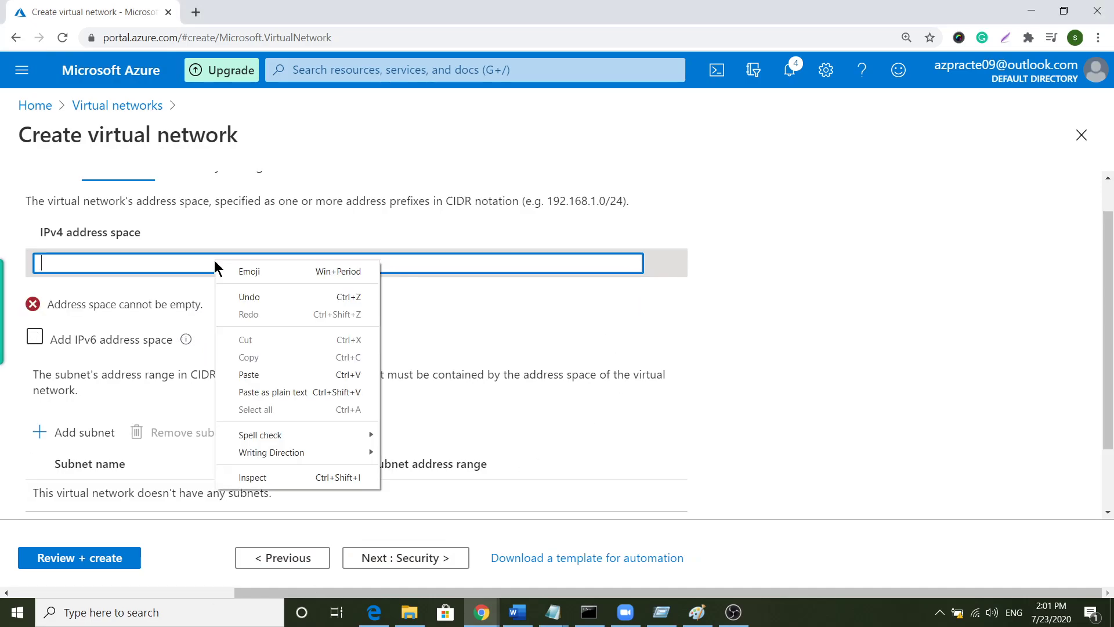
{"action": "left_click", "coordinate": [293, 376]}
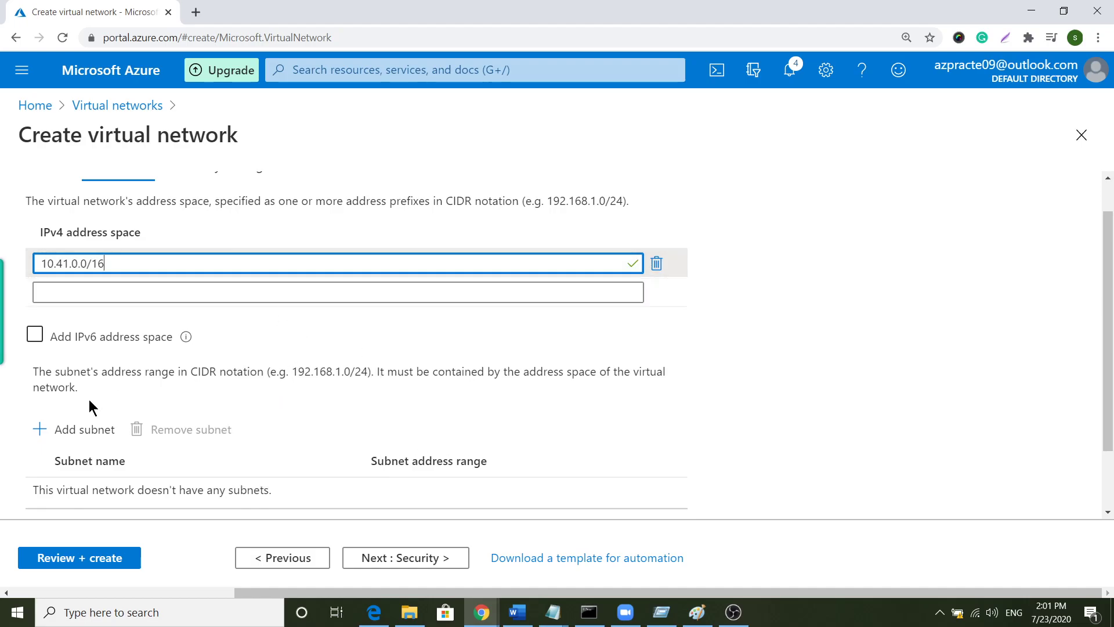
- Add a subnet named FrontEnd with range 10.41.0.0/24
{"action": "left_click", "coordinate": [70, 432]}
{"action": "left_click", "coordinate": [1063, 200]}
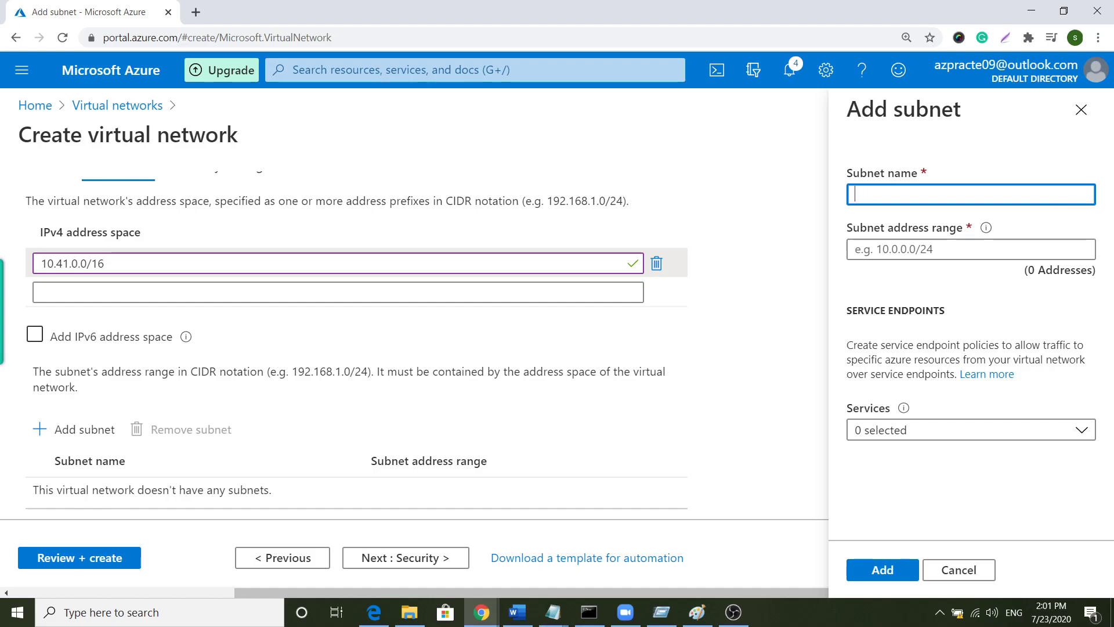
{"action": "key", "text": "alt+Tab"}
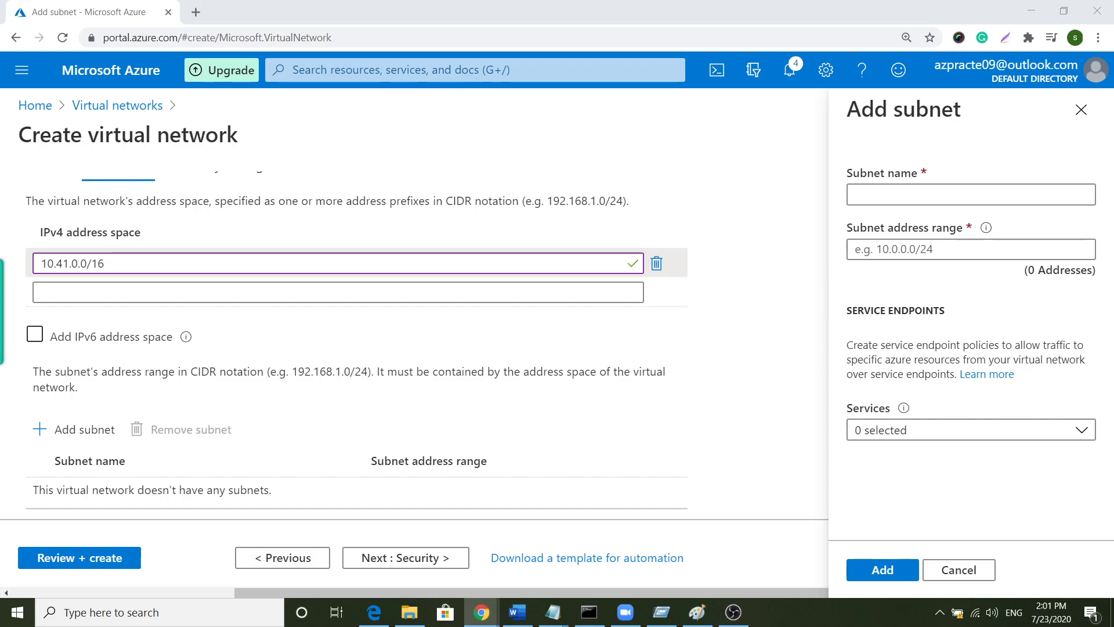
{"action": "left_click", "coordinate": [935, 250]}
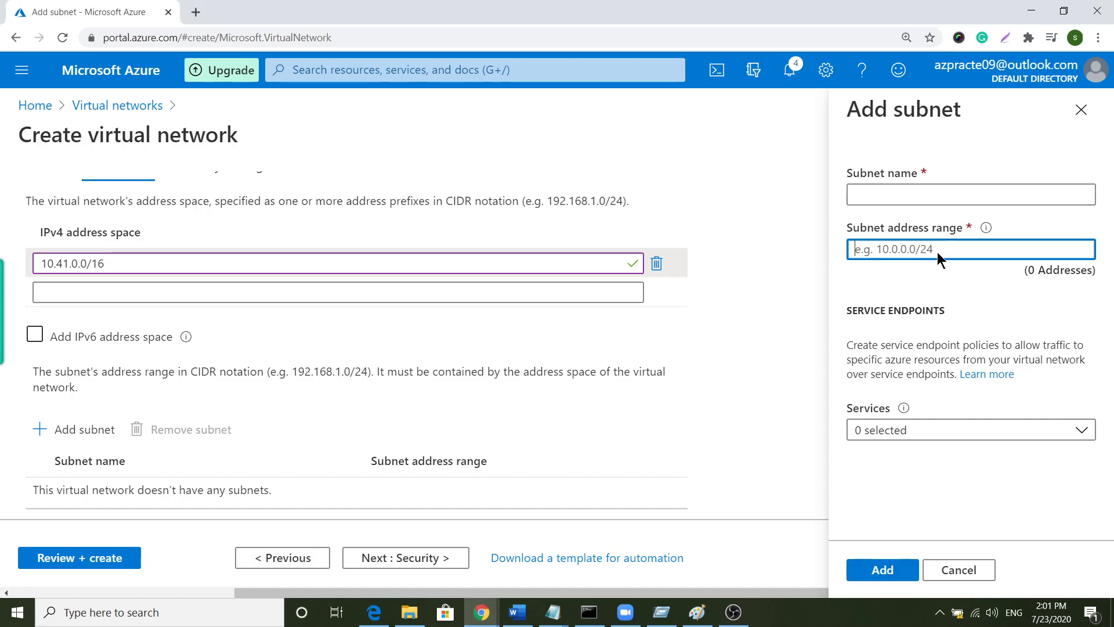
{"action": "right_click", "coordinate": [936, 250]}
{"action": "left_click", "coordinate": [971, 366]}
{"action": "left_click", "coordinate": [893, 196]}
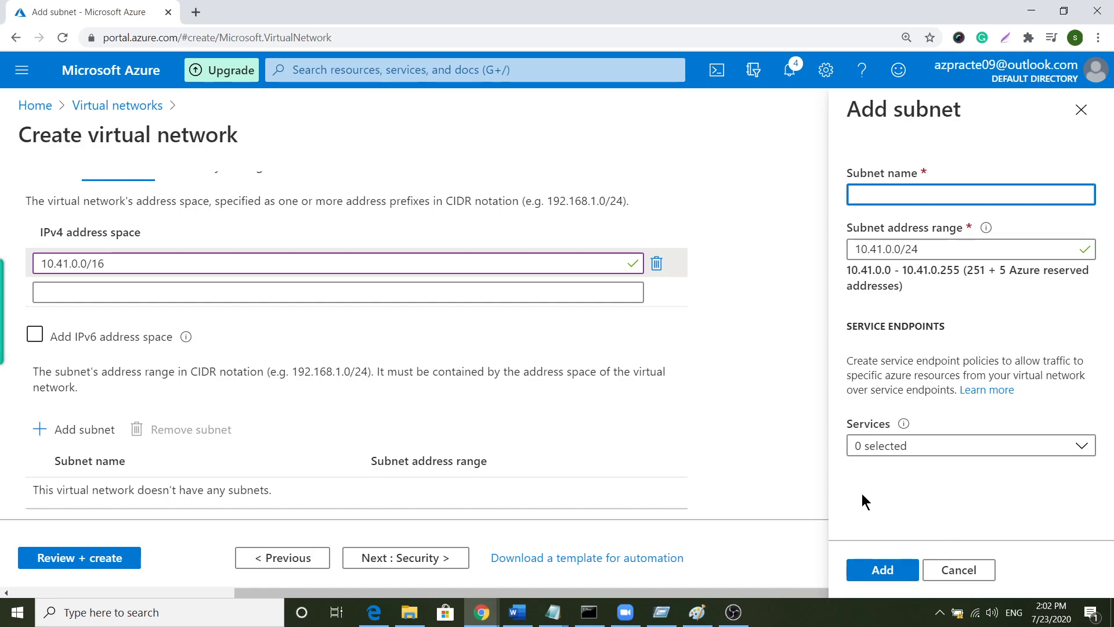
{"action": "type", "text": "FrontEnd"}
{"action": "scroll", "coordinate": [343, 396], "scroll_direction": "down", "scroll_amount": 2}
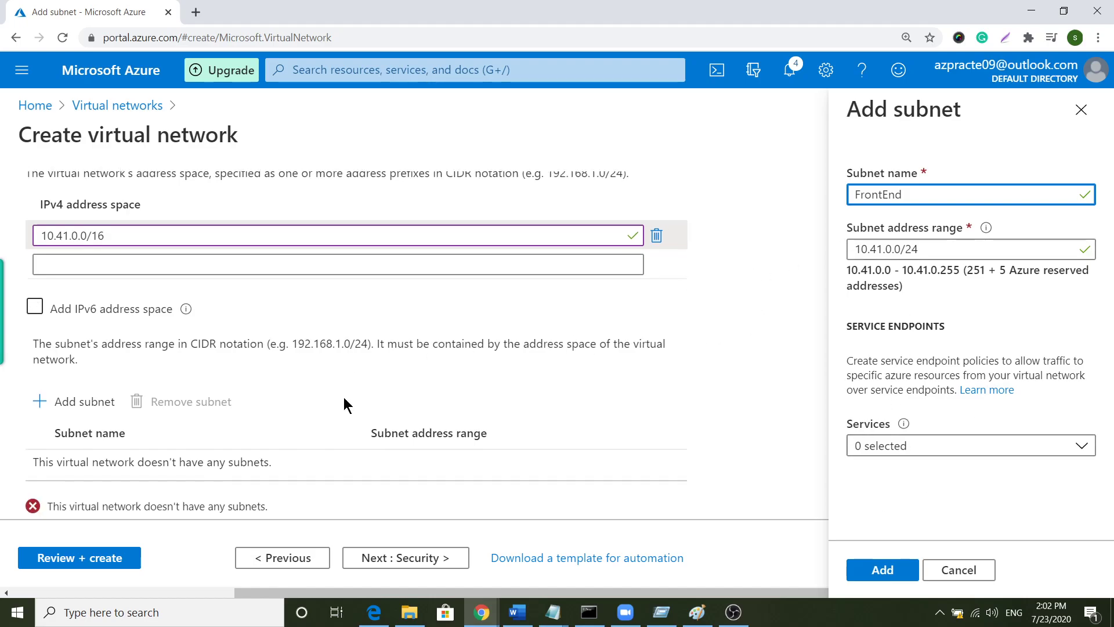
{"action": "left_click", "coordinate": [882, 569]}
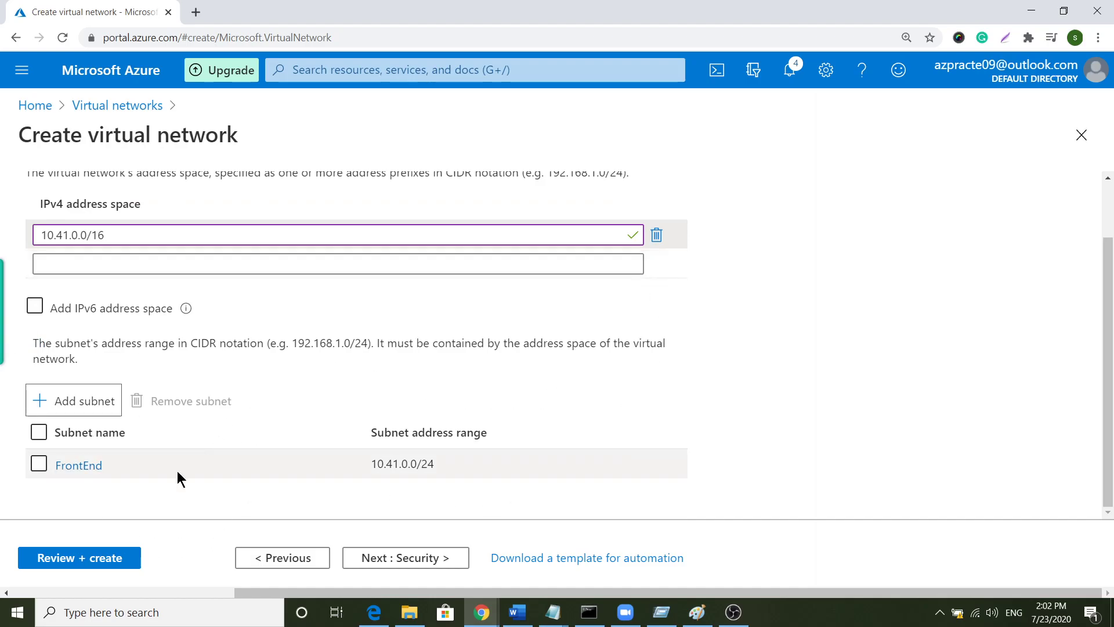
- Review VNet4's settings and create the network
{"action": "left_click", "coordinate": [83, 559]}
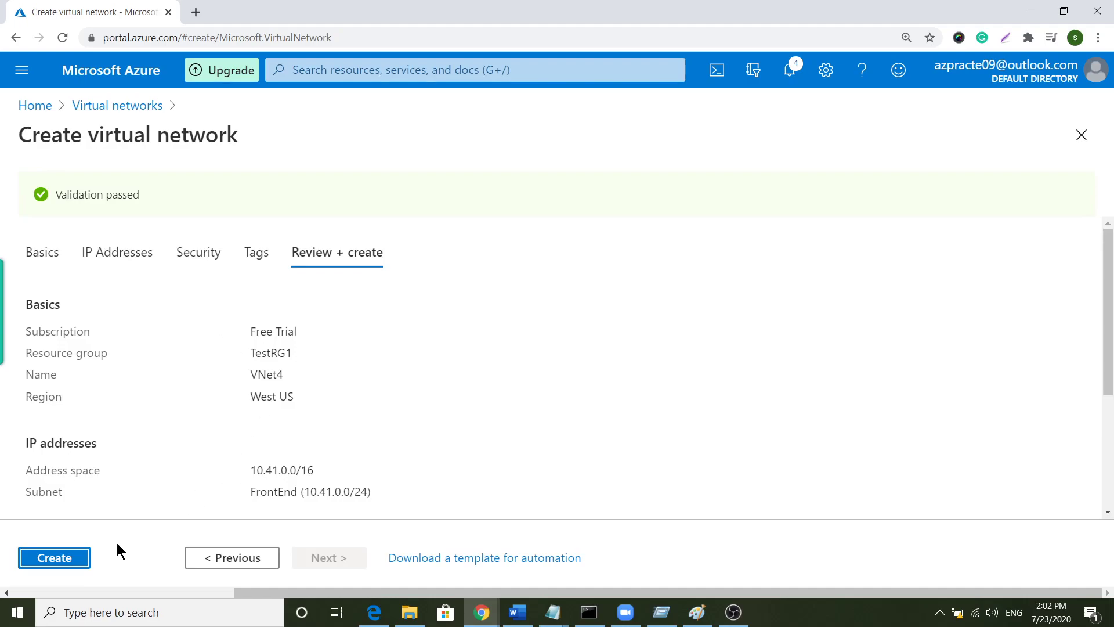
{"action": "left_click", "coordinate": [76, 558]}
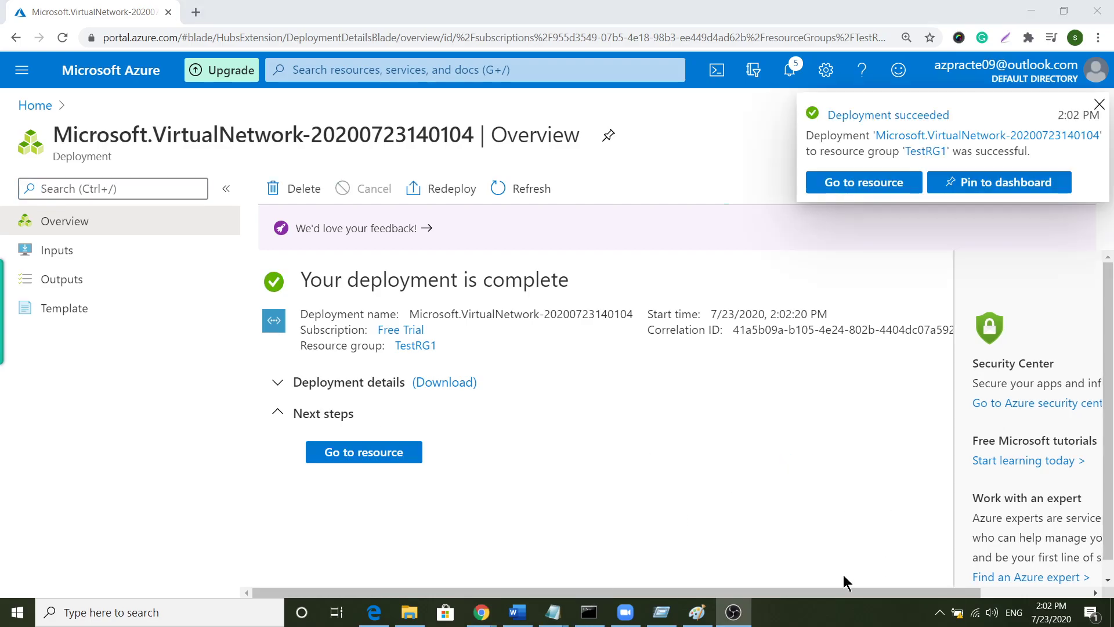
- Open VNet4's subnets and start a gateway subnet with range 10.41.1.0/27
{"action": "left_click", "coordinate": [857, 185]}
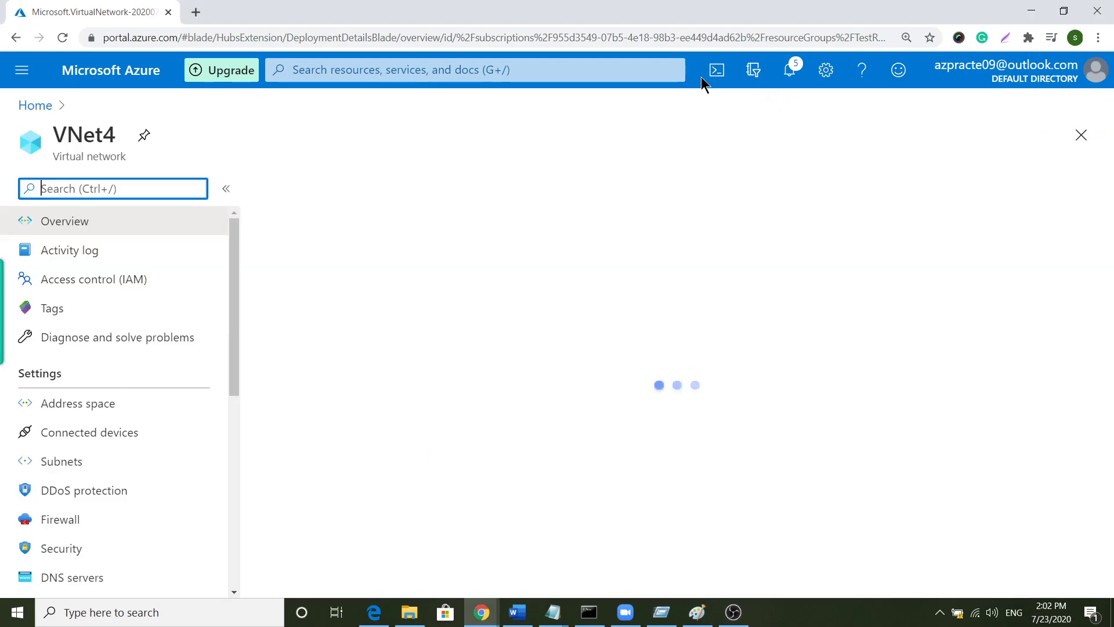
{"action": "left_click", "coordinate": [120, 468]}
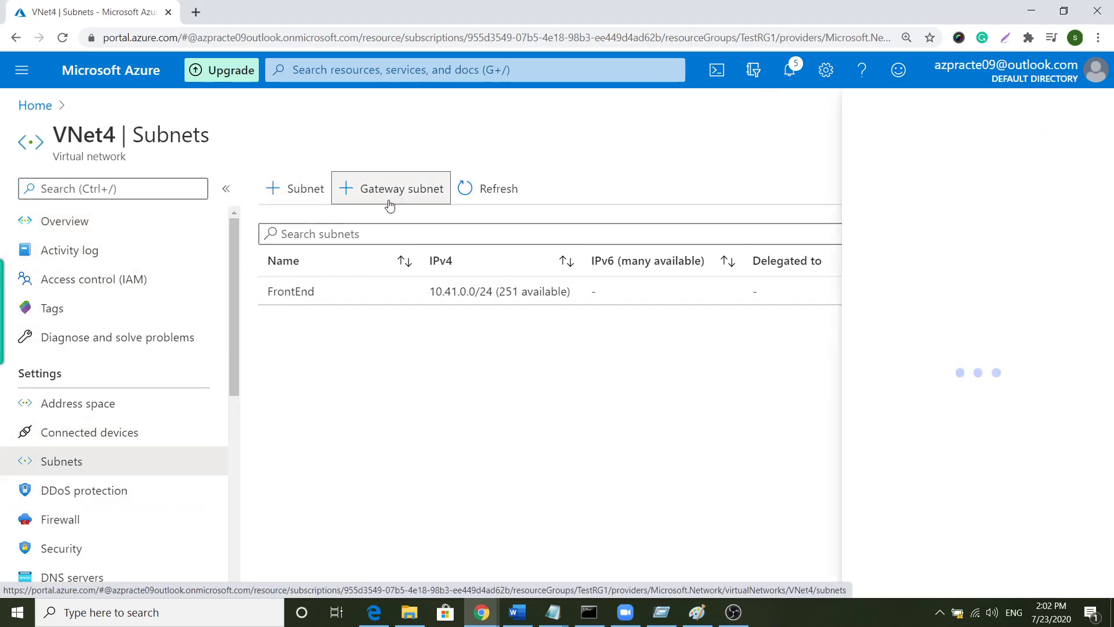
{"action": "left_click", "coordinate": [391, 194]}
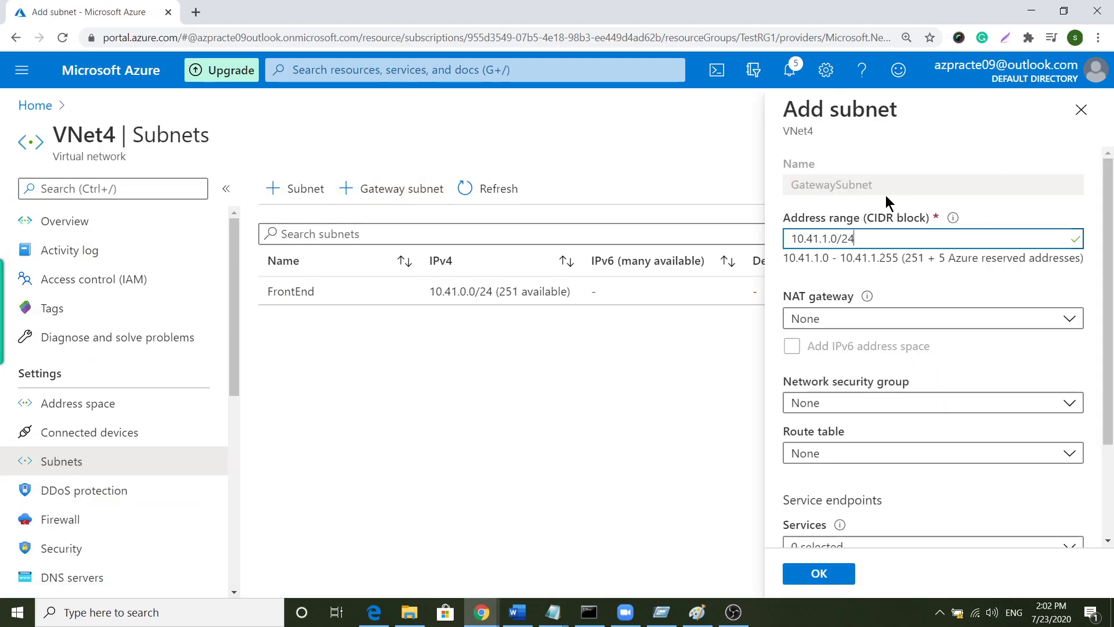
{"action": "left_click", "coordinate": [891, 236]}
{"action": "key", "text": "BackSpace"}
{"action": "type", "text": "7"}
- Keep the network security group as None, save the GatewaySubnet, and view VNet4's overview
{"action": "scroll", "coordinate": [919, 364], "scroll_direction": "down", "scroll_amount": 1}
{"action": "left_click", "coordinate": [905, 330]}
{"action": "left_click", "coordinate": [900, 330]}
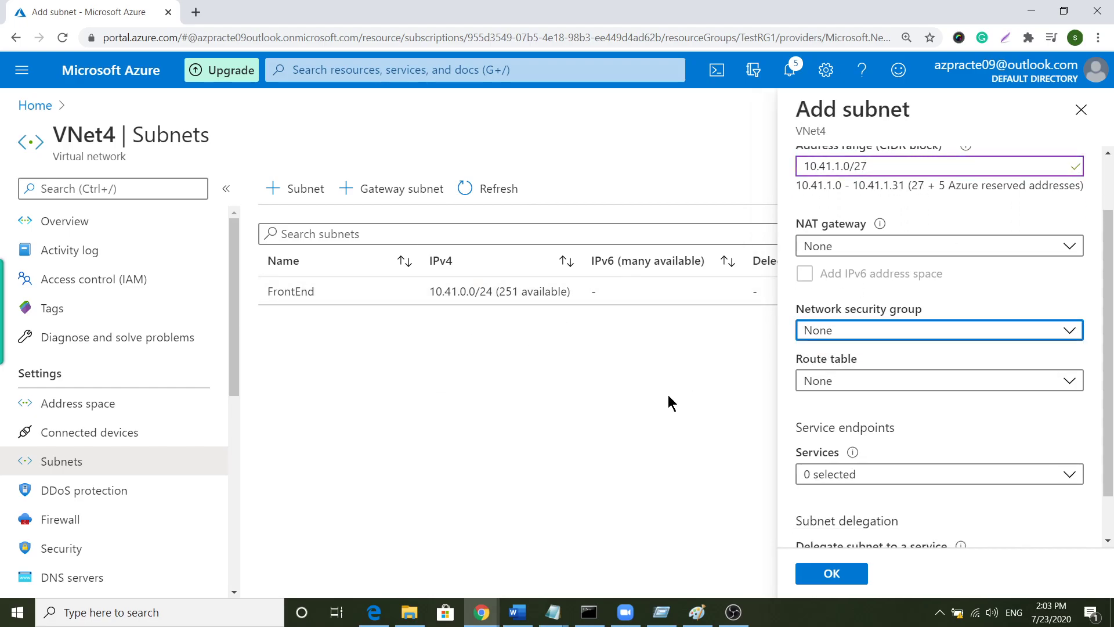
{"action": "scroll", "coordinate": [1008, 339], "scroll_direction": "down", "scroll_amount": 1}
{"action": "left_click", "coordinate": [850, 574]}
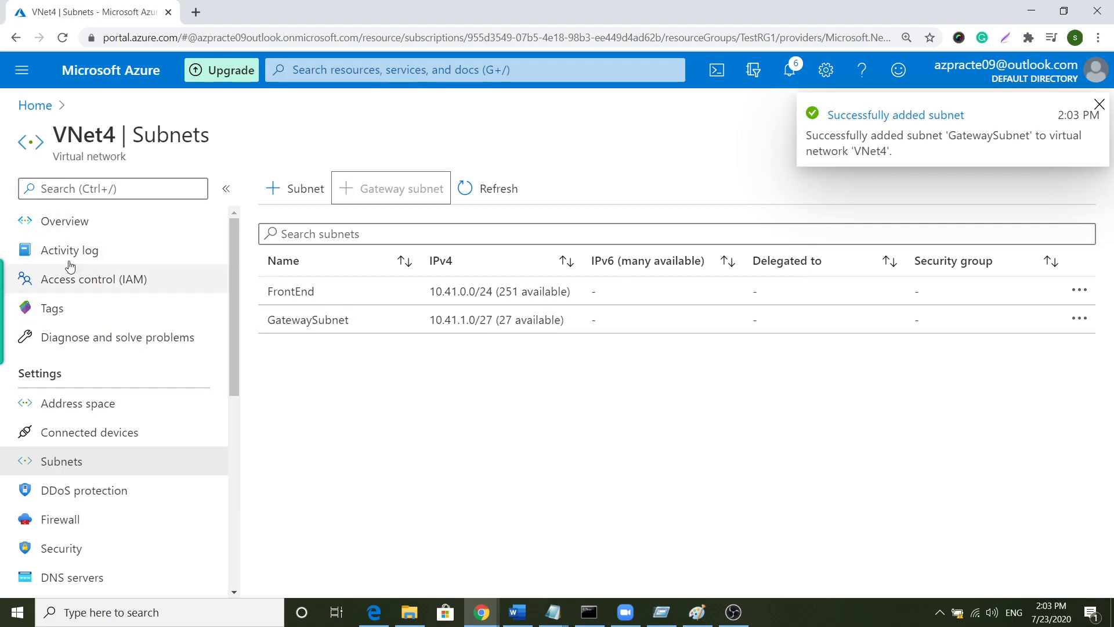
{"action": "left_click", "coordinate": [70, 225]}
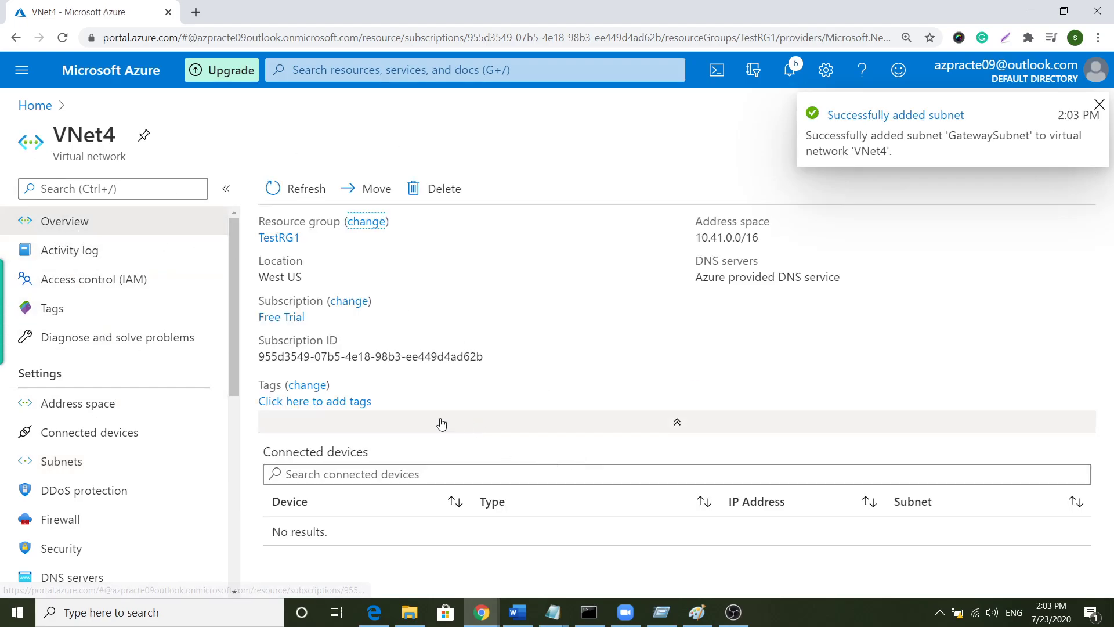
- Check the virtual networks list, then search 'virtual network ga' to open Virtual network gateways
{"action": "left_click", "coordinate": [34, 106]}
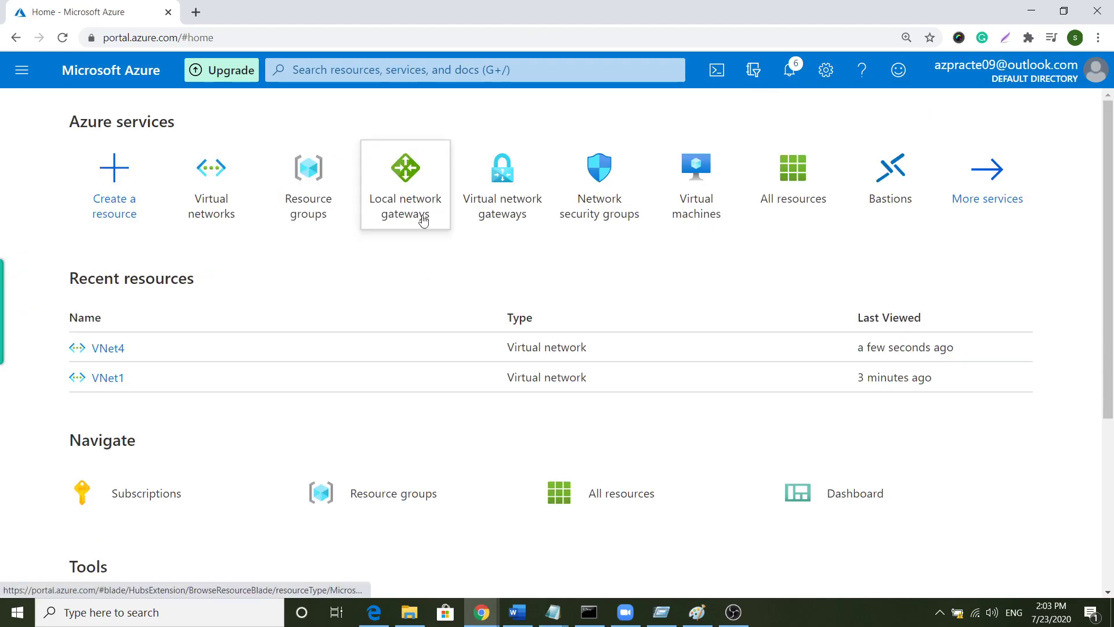
{"action": "left_click", "coordinate": [217, 182]}
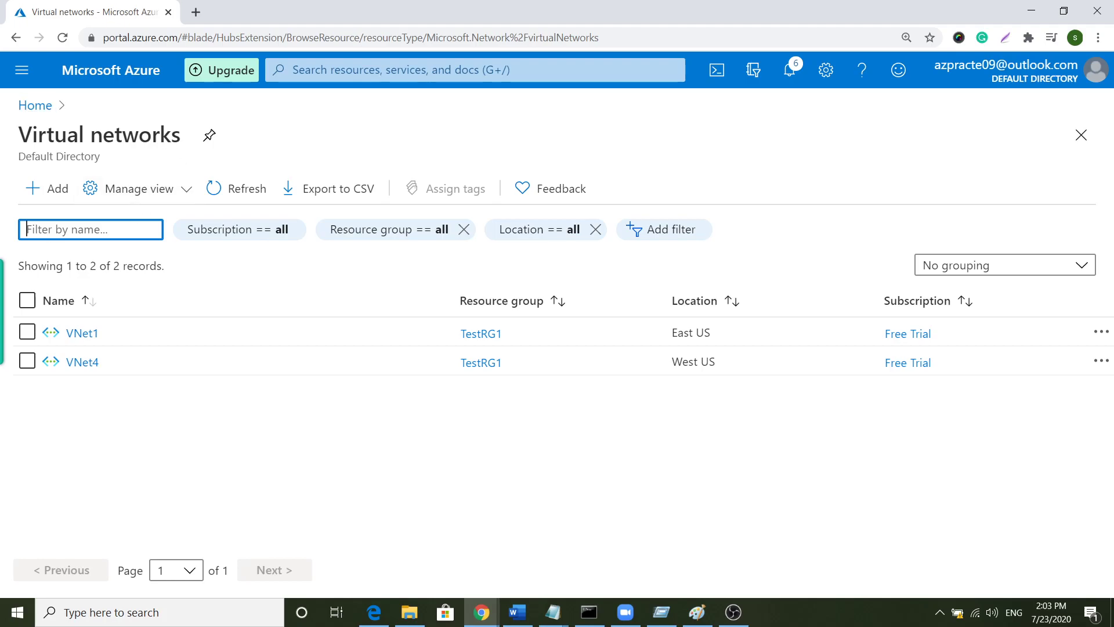
{"action": "left_click", "coordinate": [331, 62]}
{"action": "type", "text": "v"}
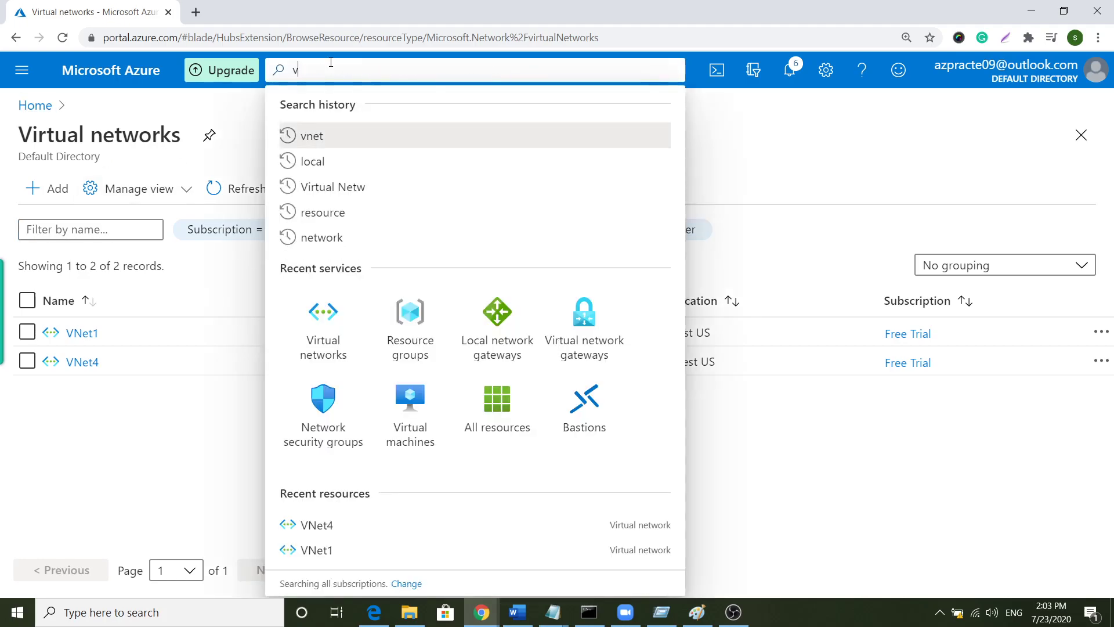
{"action": "type", "text": "irtual"}
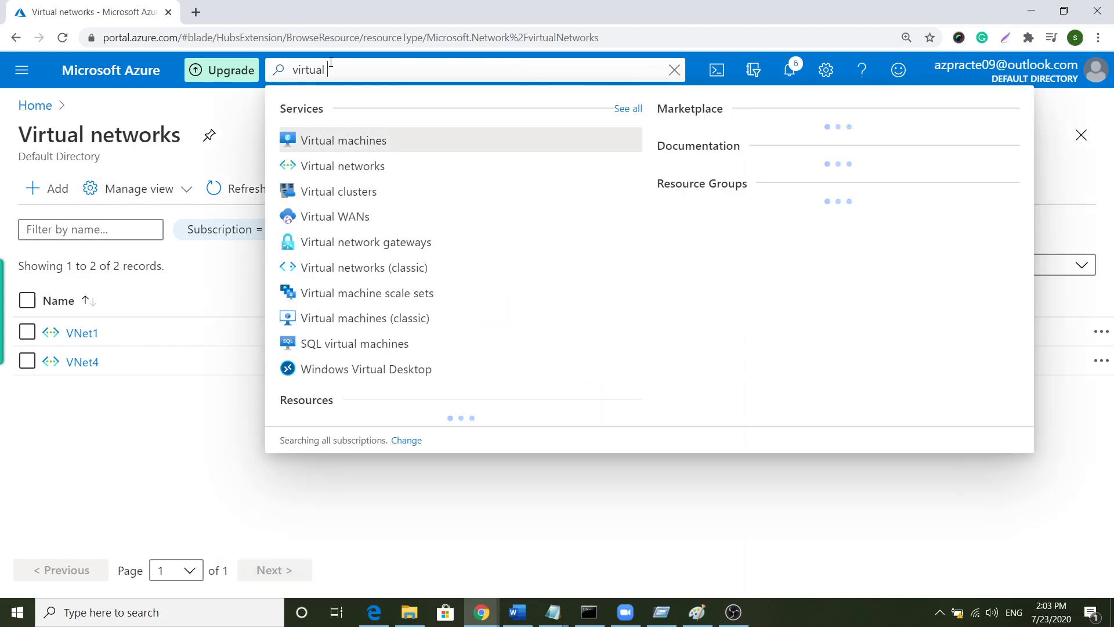
{"action": "type", "text": " netwo"}
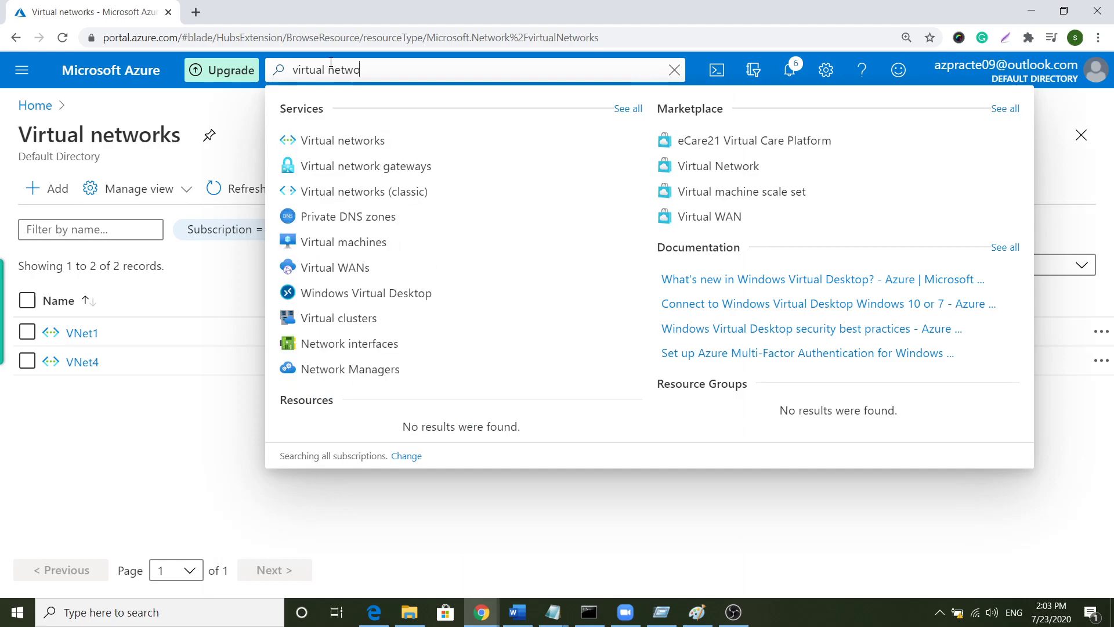
{"action": "type", "text": "rk ga"}
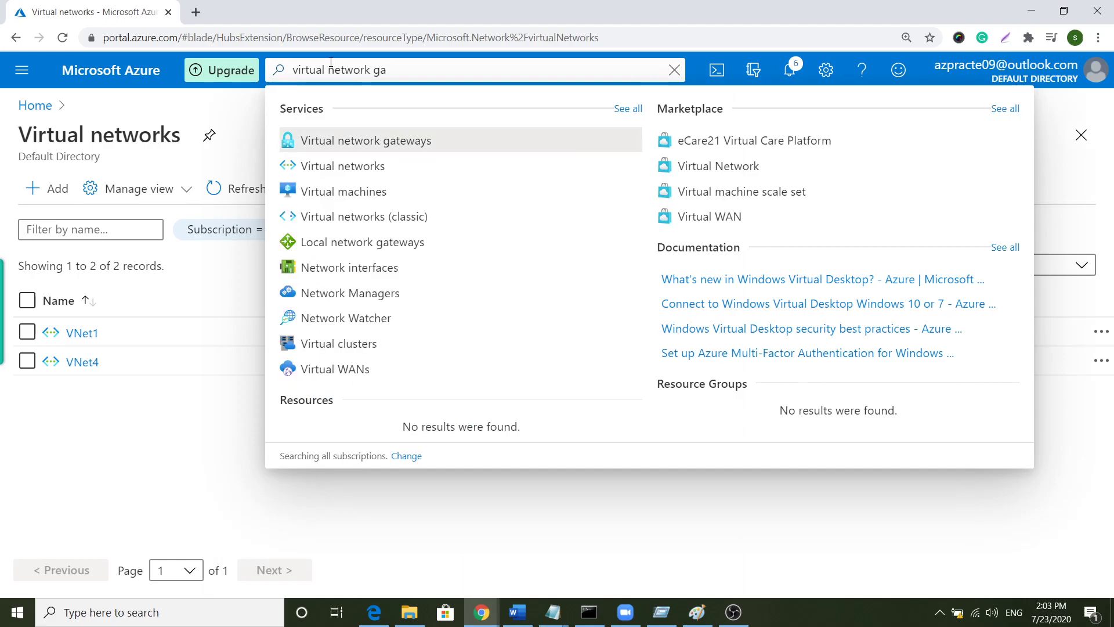
{"action": "left_click", "coordinate": [390, 148]}
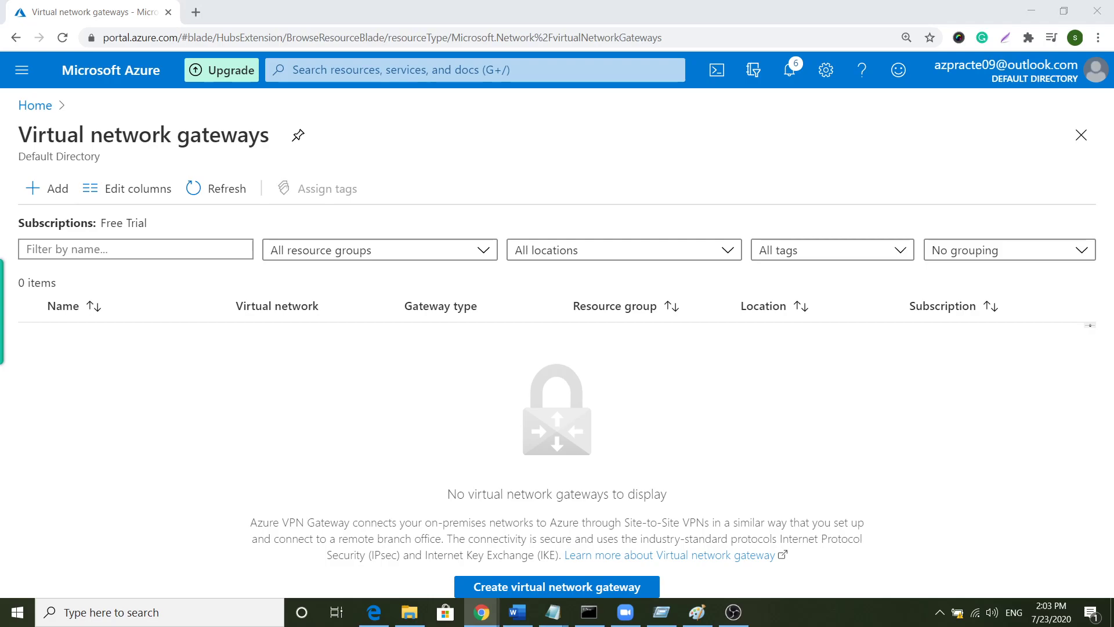
- Start a new virtual network gateway named VNet1GW
{"action": "left_click", "coordinate": [51, 190]}
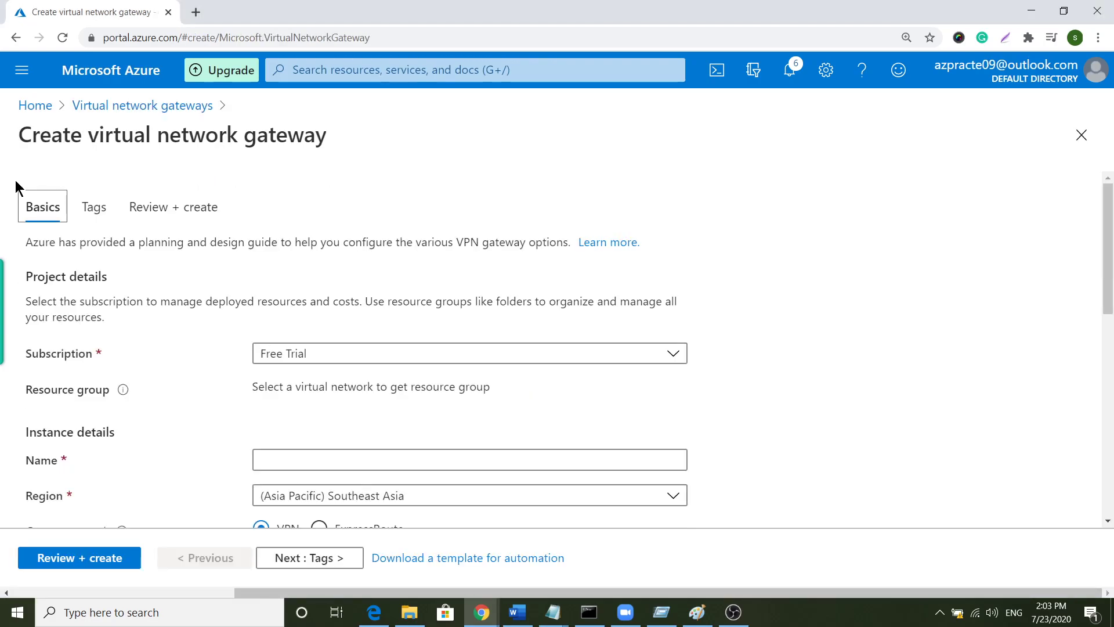
{"action": "scroll", "coordinate": [499, 387], "scroll_direction": "down", "scroll_amount": 1}
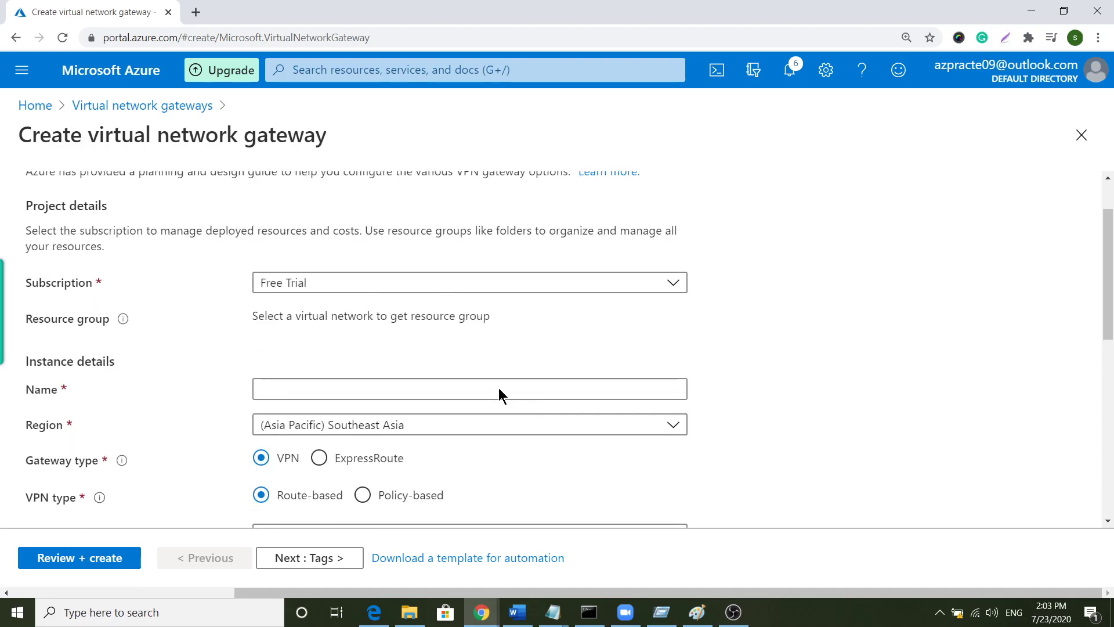
{"action": "left_click", "coordinate": [309, 385]}
{"action": "type", "text": "VNet1GW"}
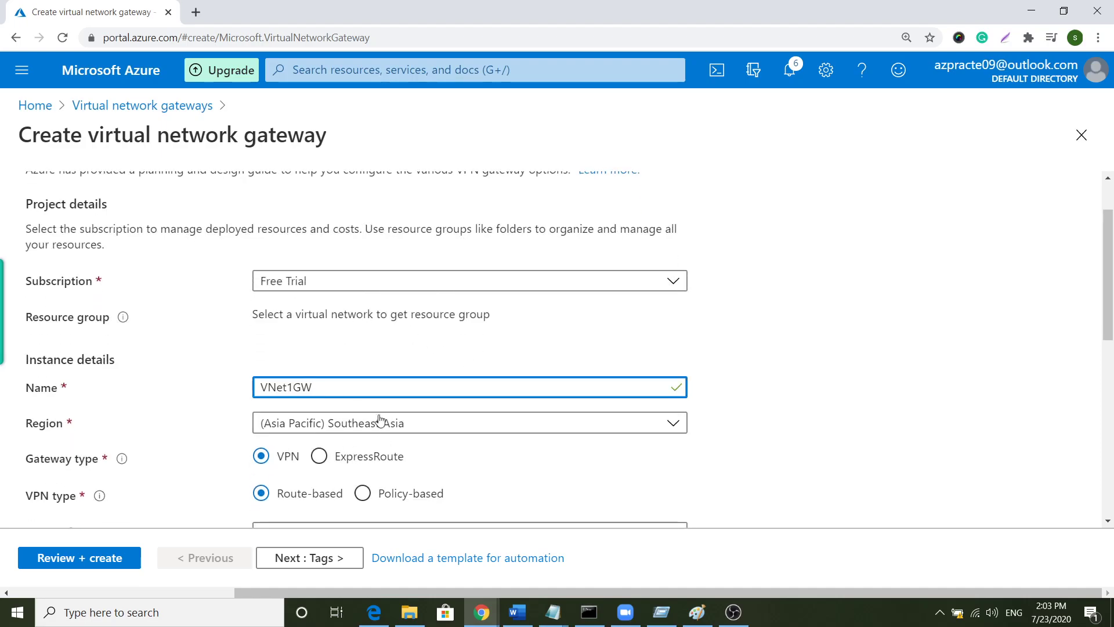
- Set the gateway's region to (US) East US
{"action": "scroll", "coordinate": [420, 400], "scroll_direction": "down", "scroll_amount": 2}
{"action": "left_click", "coordinate": [323, 285]}
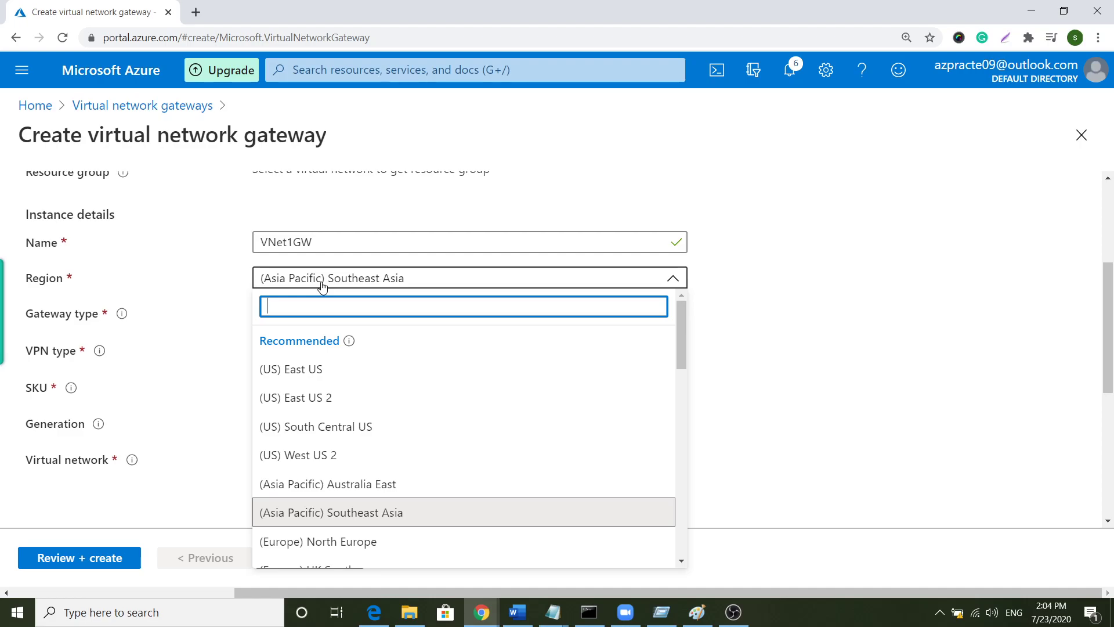
{"action": "key", "text": "alt+Tab"}
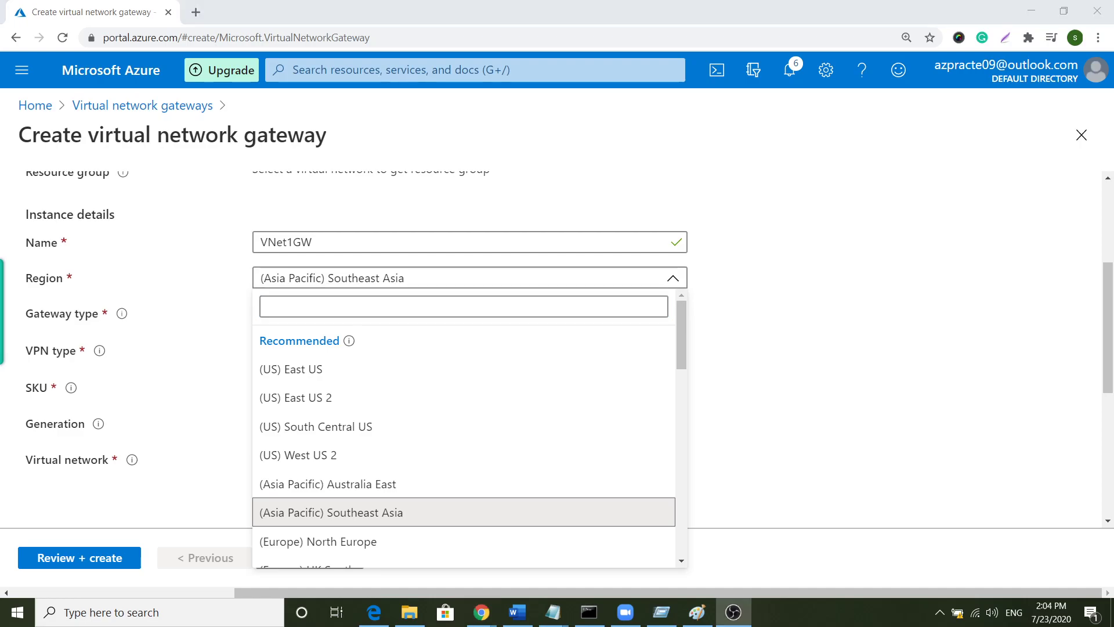
{"action": "left_click", "coordinate": [388, 316]}
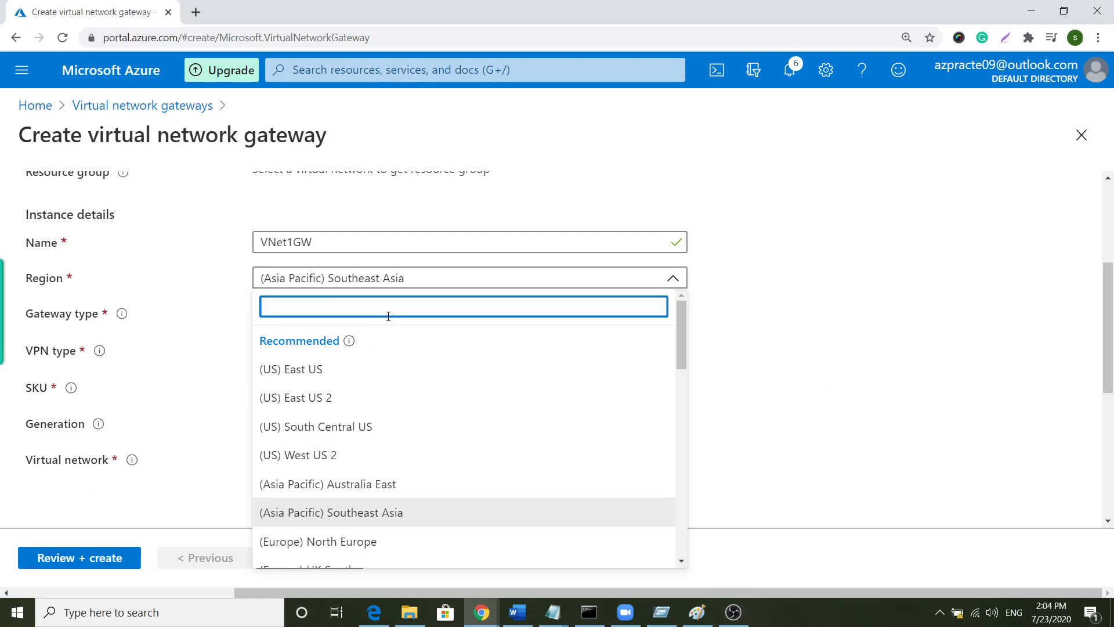
{"action": "type", "text": "eas"}
{"action": "left_click", "coordinate": [396, 369]}
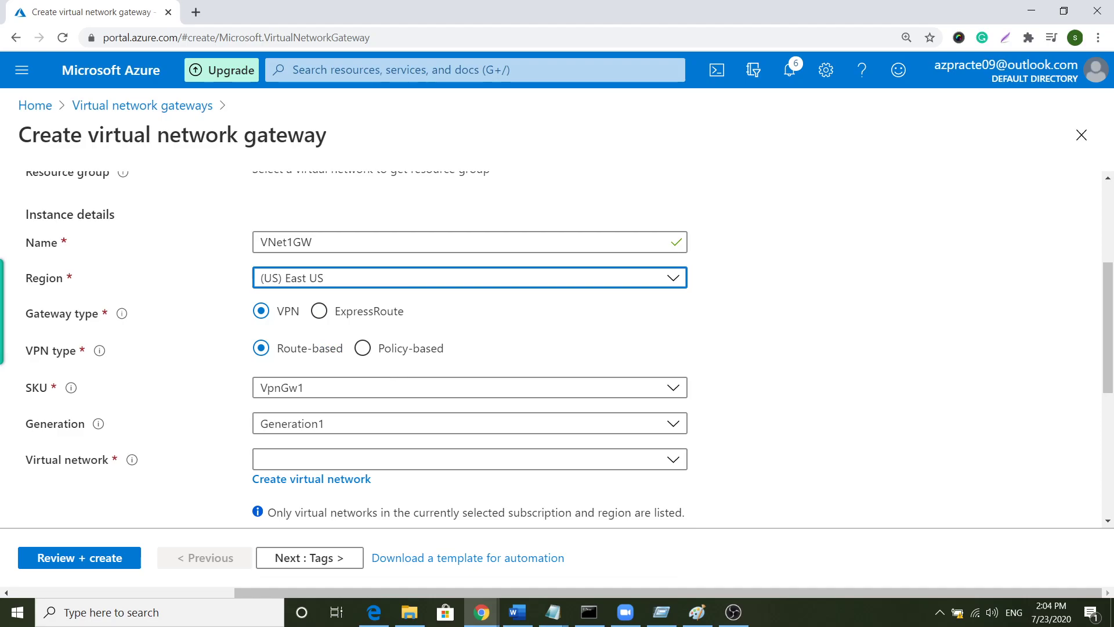
{"action": "scroll", "coordinate": [137, 439], "scroll_direction": "down", "scroll_amount": 3}
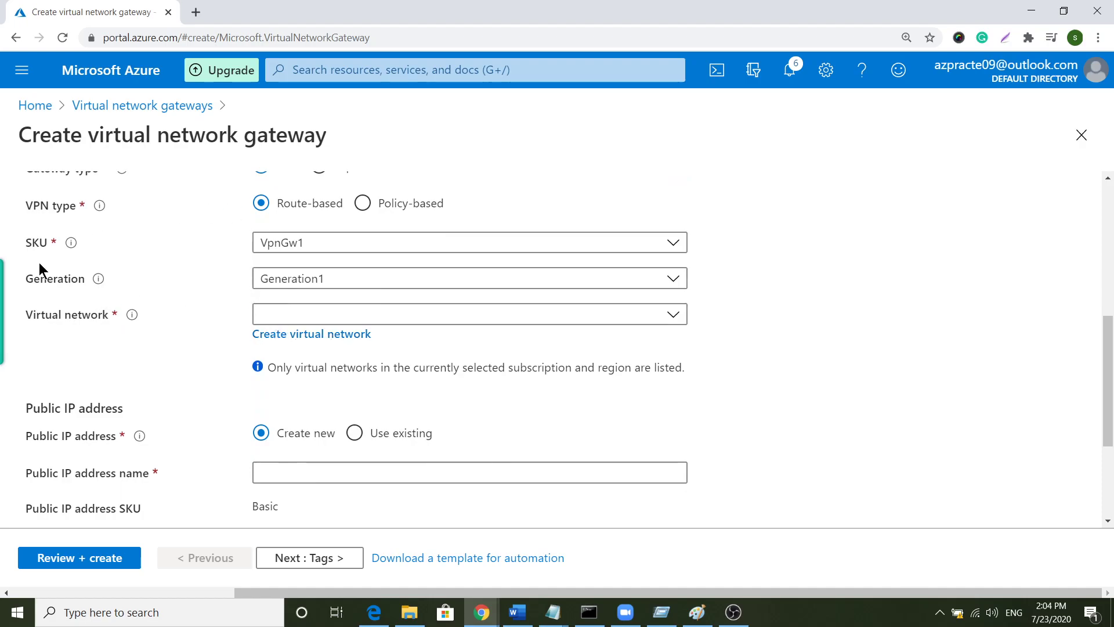
{"action": "scroll", "coordinate": [499, 339], "scroll_direction": "up", "scroll_amount": 3}
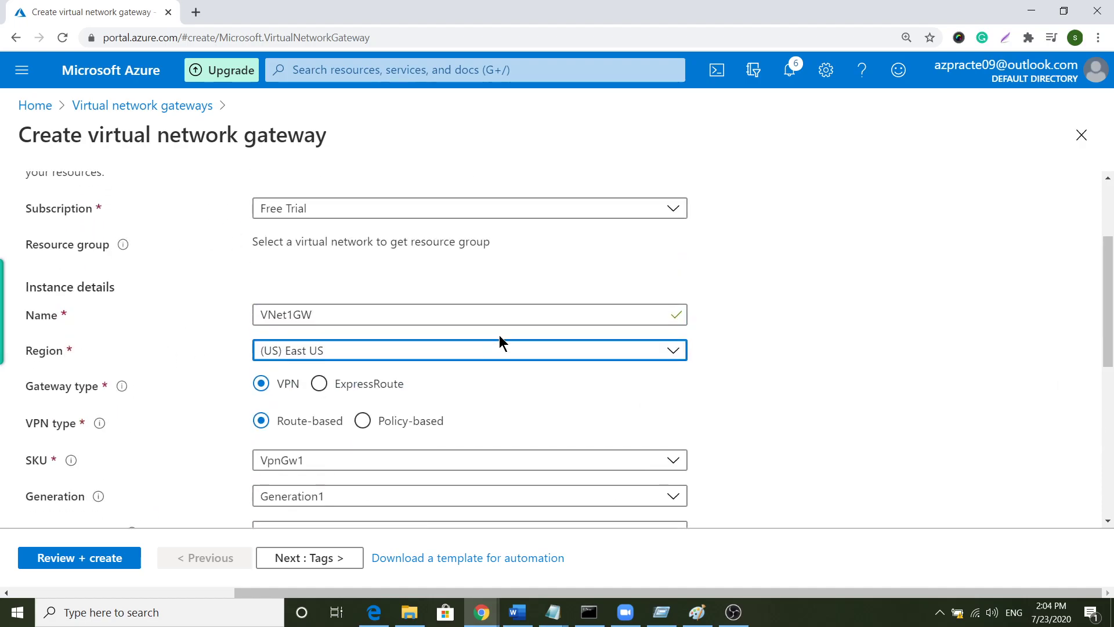
{"action": "scroll", "coordinate": [500, 342], "scroll_direction": "down", "scroll_amount": 1}
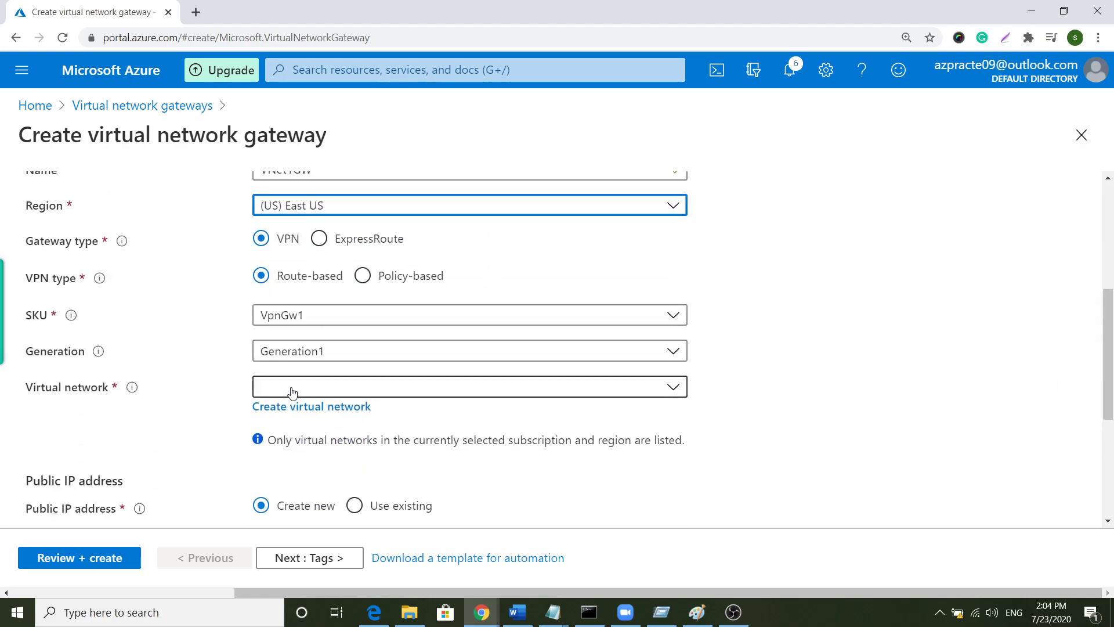
- Attach the VNet1GW gateway to the VNet1 virtual network
{"action": "left_click", "coordinate": [452, 388]}
{"action": "left_click", "coordinate": [313, 476]}
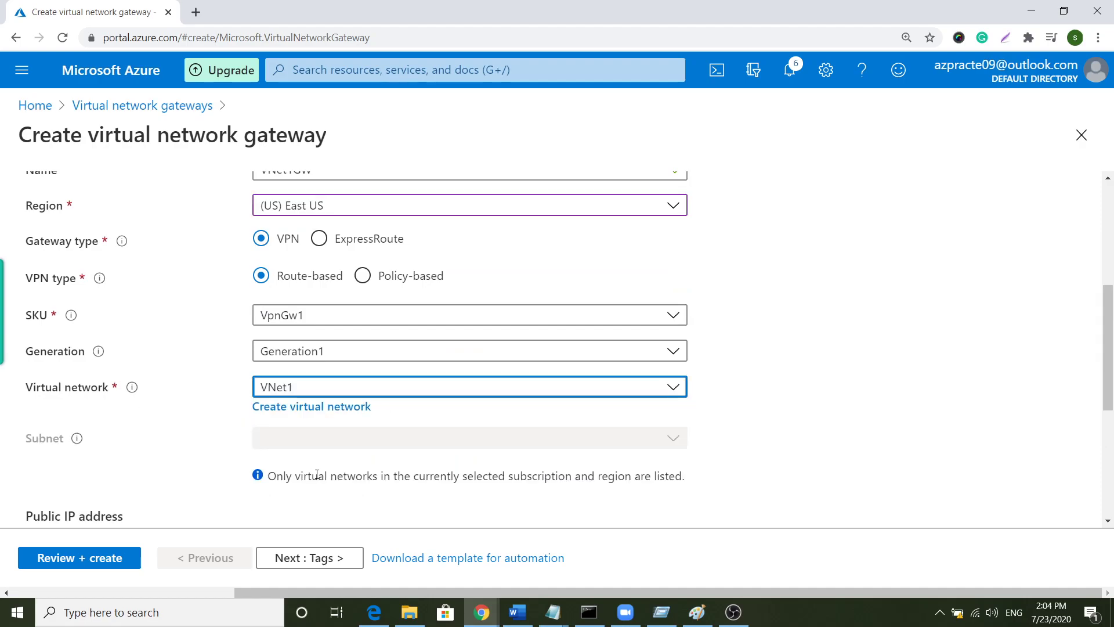
{"action": "scroll", "coordinate": [686, 427], "scroll_direction": "down", "scroll_amount": 3}
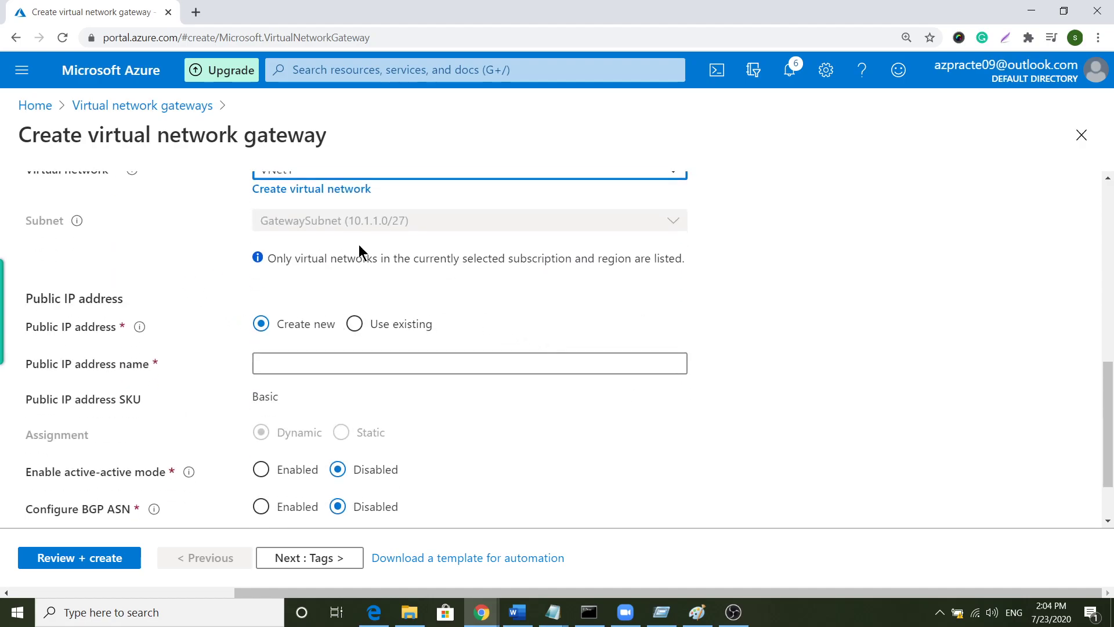
{"action": "scroll", "coordinate": [130, 256], "scroll_direction": "up", "scroll_amount": 1}
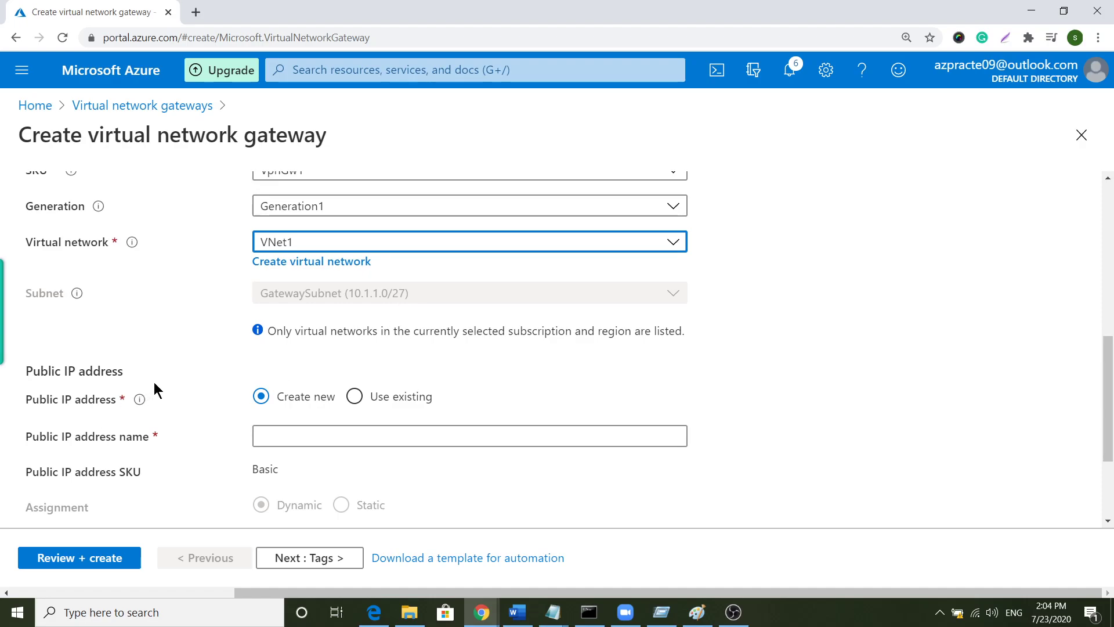
{"action": "scroll", "coordinate": [155, 382], "scroll_direction": "down", "scroll_amount": 2}
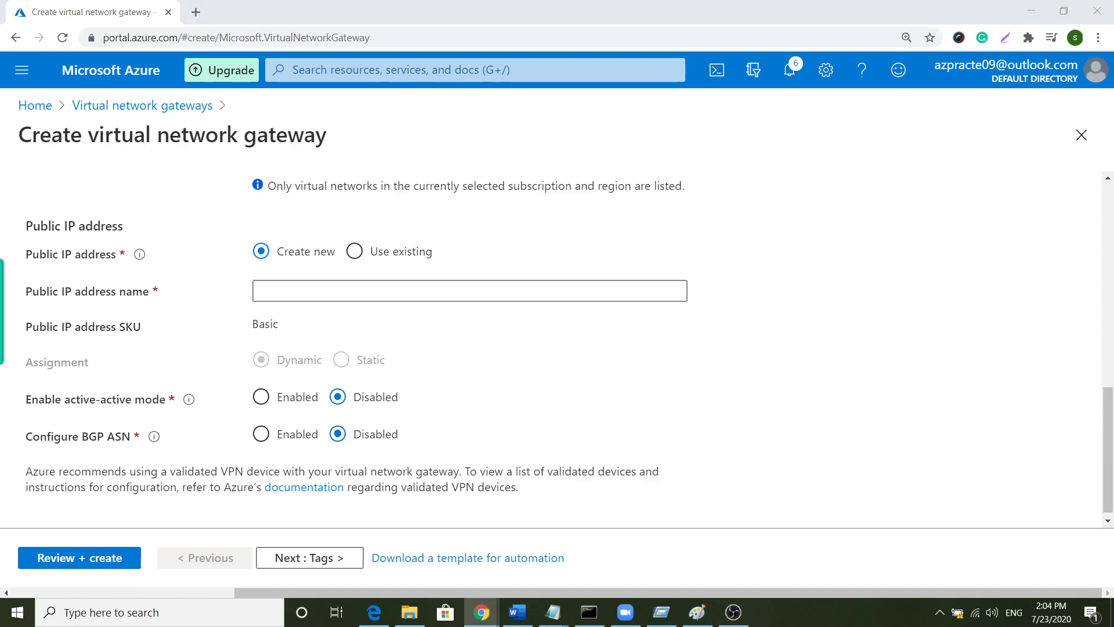
{"action": "scroll", "coordinate": [342, 321], "scroll_direction": "down", "scroll_amount": 1}
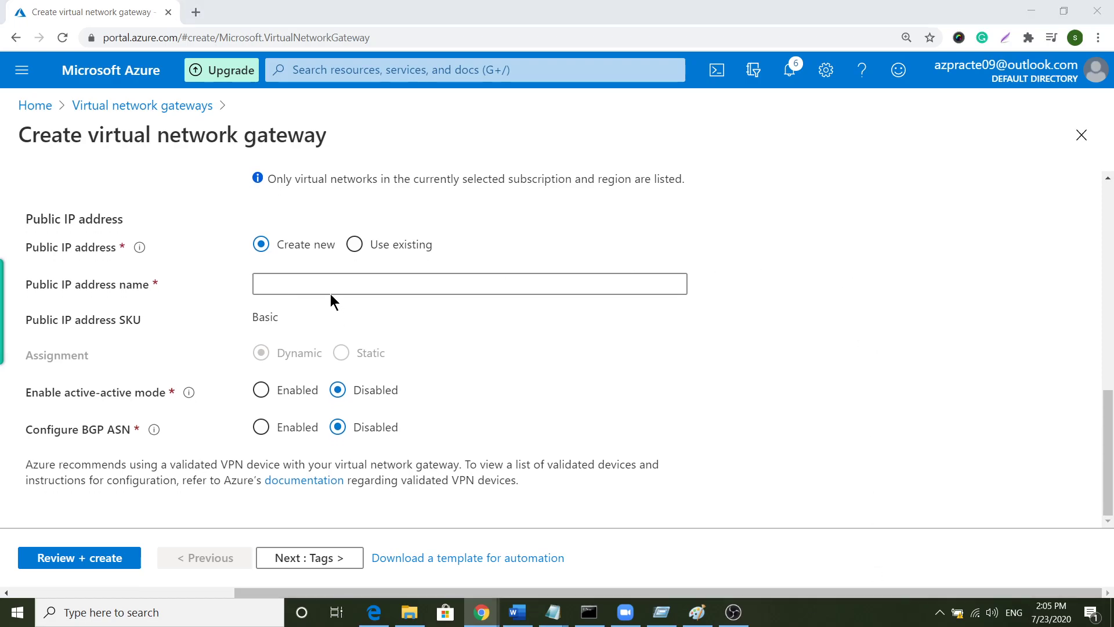
- Name the new public IP address VNet1GWpip and review the settings
{"action": "left_click", "coordinate": [322, 281]}
{"action": "right_click", "coordinate": [323, 280]}
{"action": "left_click", "coordinate": [387, 388]}
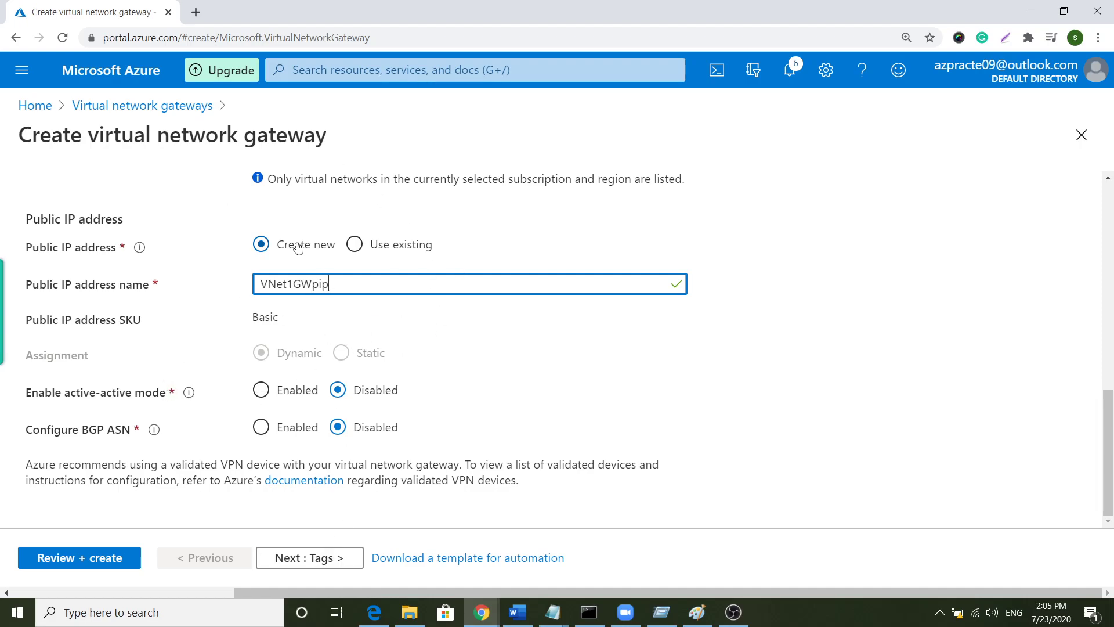
{"action": "scroll", "coordinate": [352, 361], "scroll_direction": "up", "scroll_amount": 10}
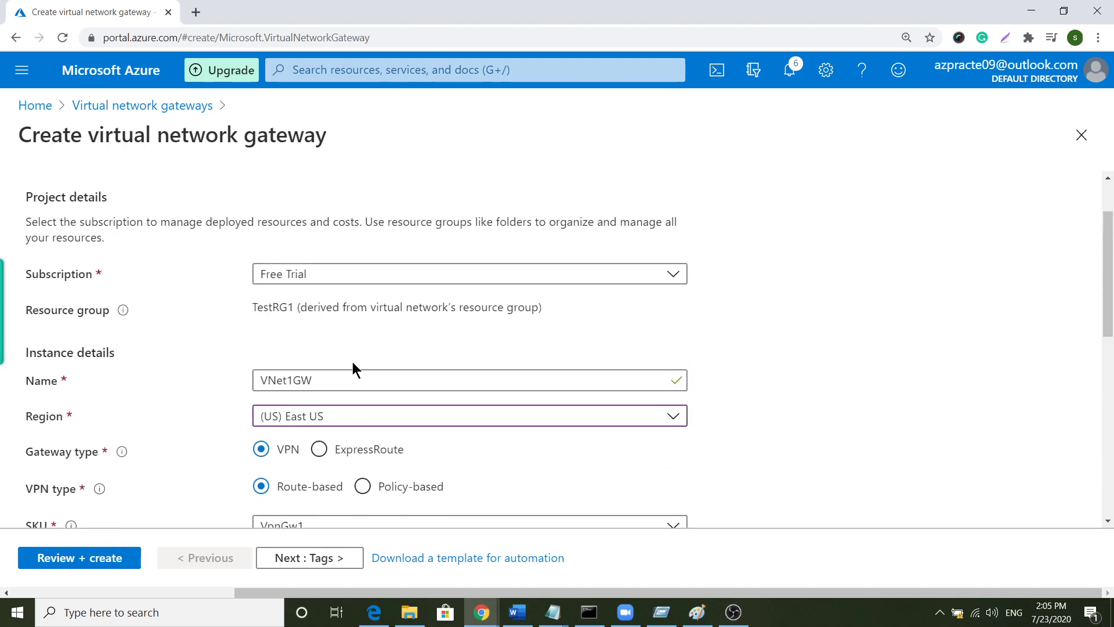
{"action": "scroll", "coordinate": [353, 361], "scroll_direction": "down", "scroll_amount": 3}
{"action": "scroll", "coordinate": [273, 335], "scroll_direction": "down", "scroll_amount": 5}
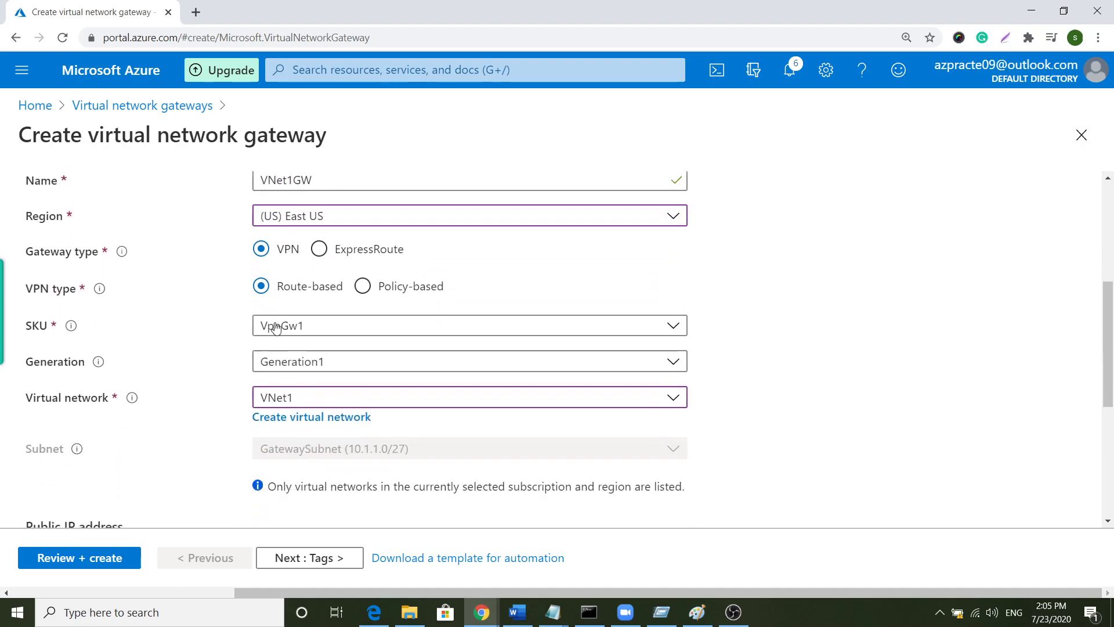
{"action": "scroll", "coordinate": [251, 324], "scroll_direction": "down", "scroll_amount": 1}
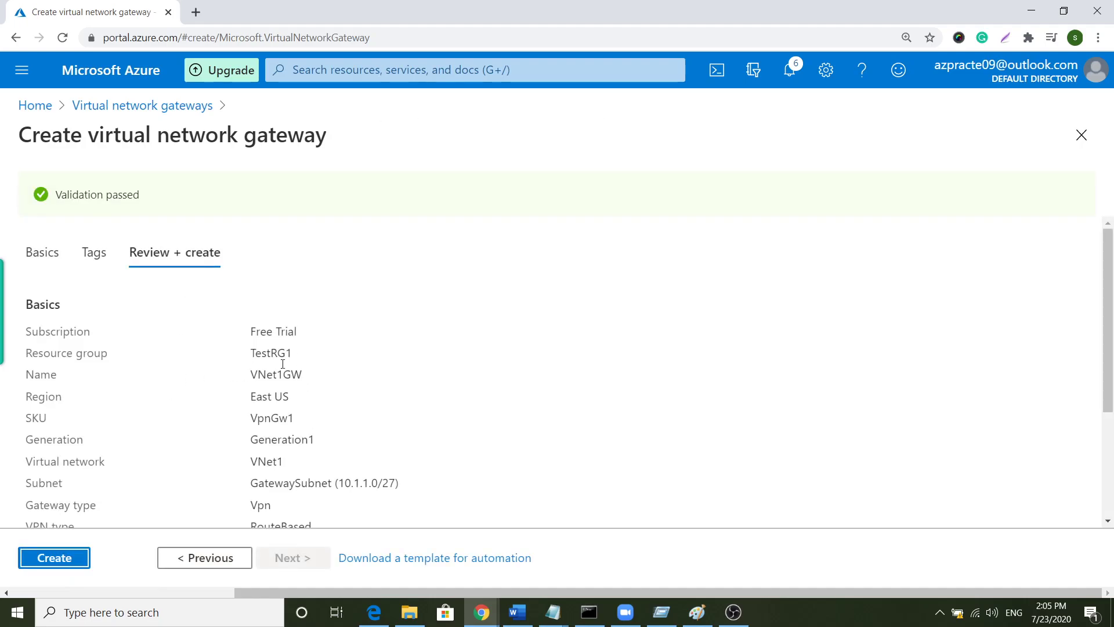
- Create the VNet1GW gateway, then start another gateway from the Virtual network gateways list
{"action": "left_click", "coordinate": [78, 548]}
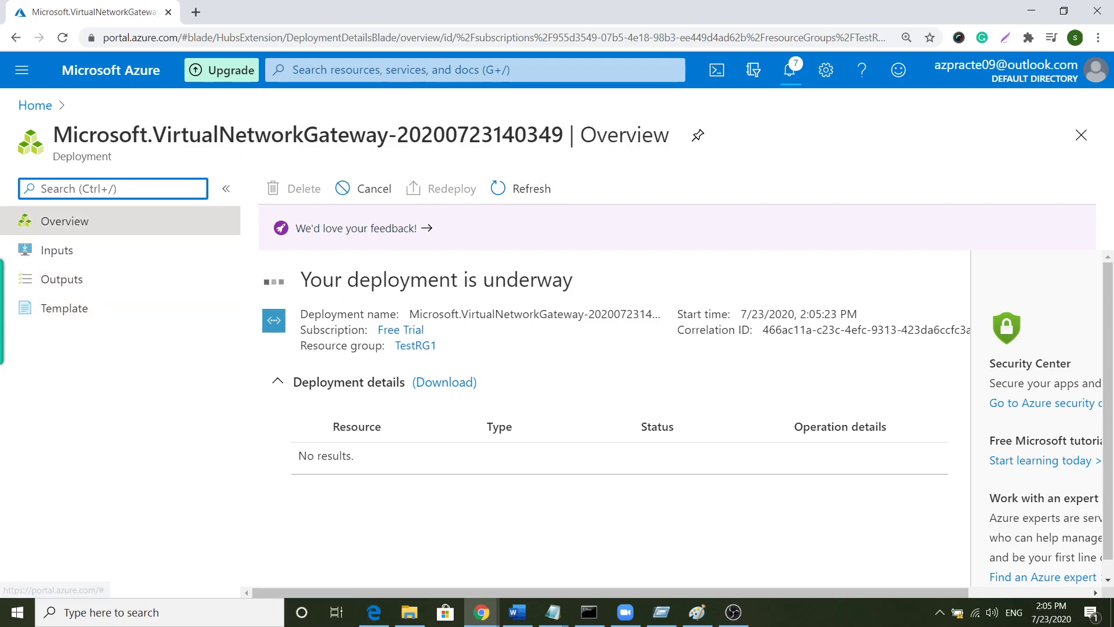
{"action": "left_click", "coordinate": [372, 70]}
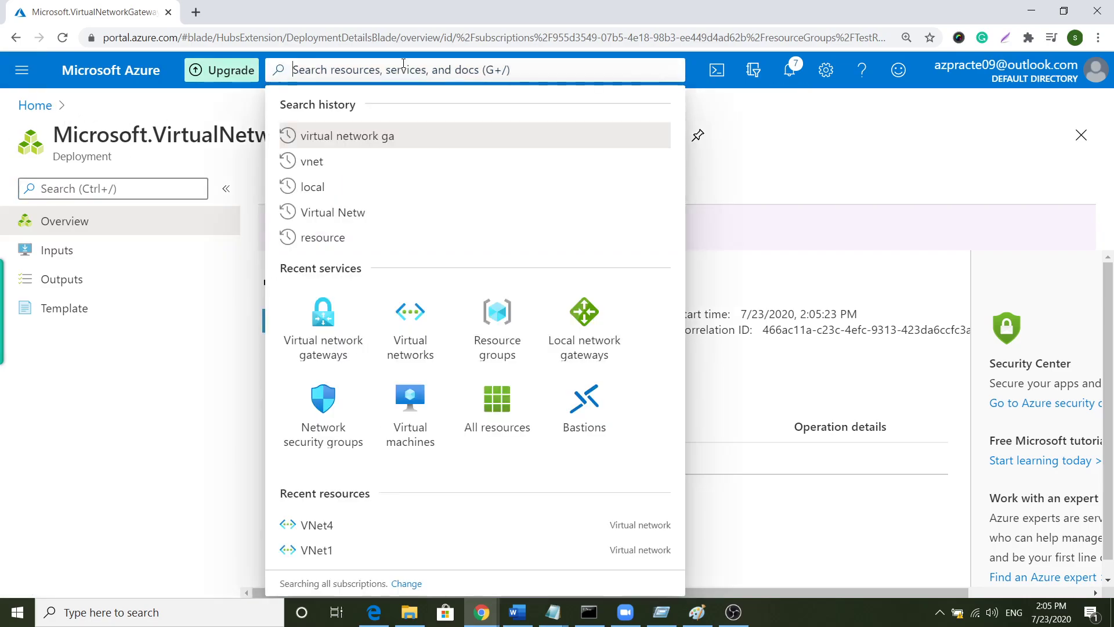
{"action": "left_click", "coordinate": [323, 331]}
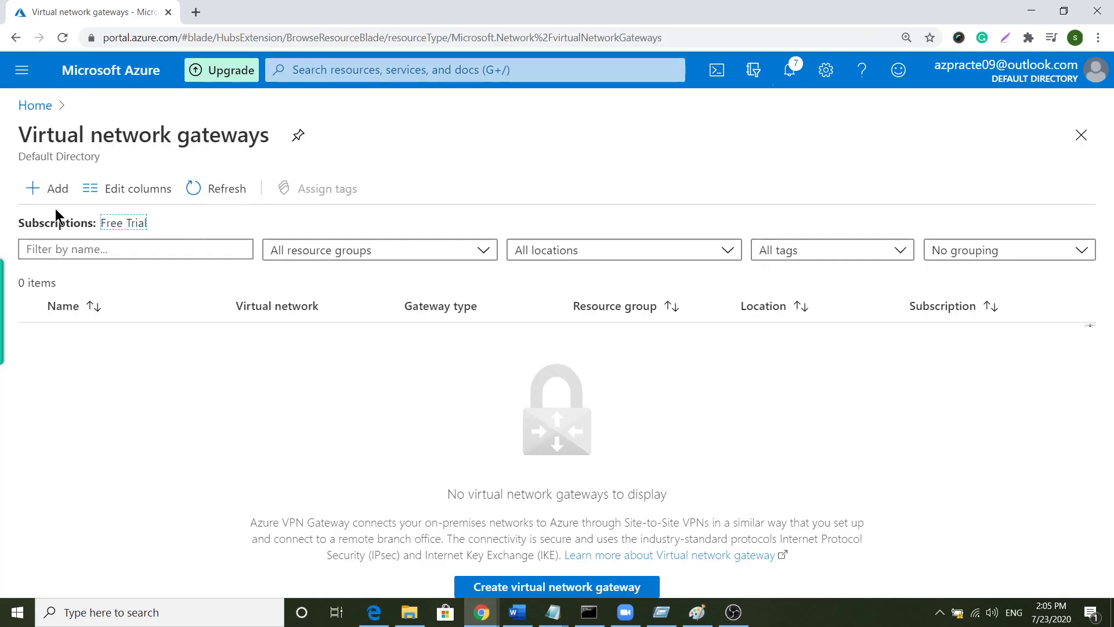
{"action": "left_click", "coordinate": [53, 192]}
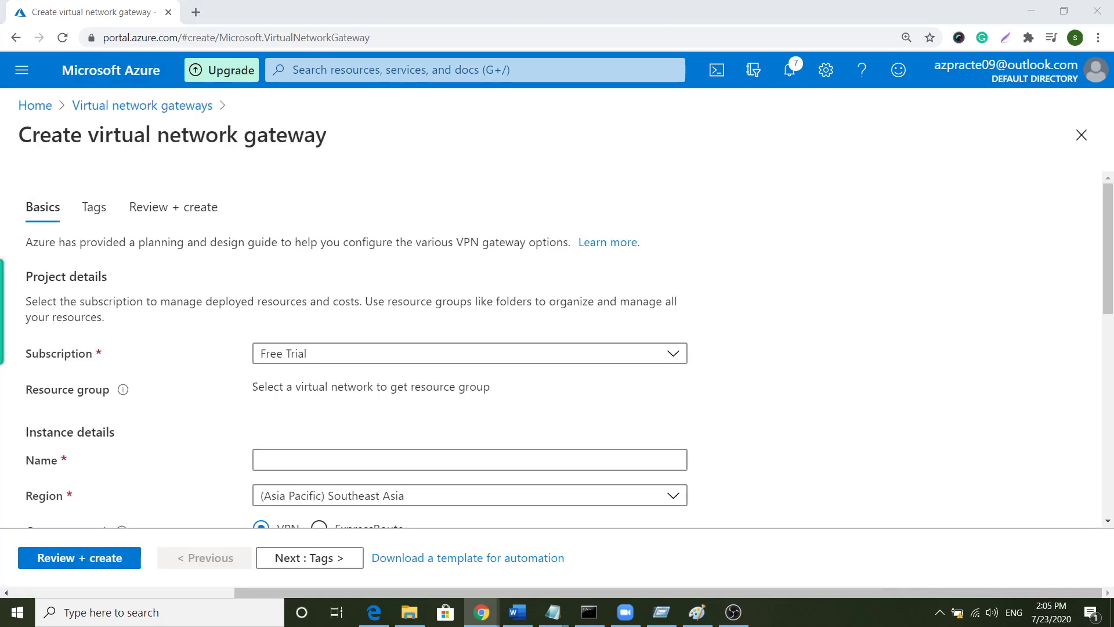
- Name the new gateway VNet4GW and place it in (US) West US
{"action": "left_click", "coordinate": [321, 457]}
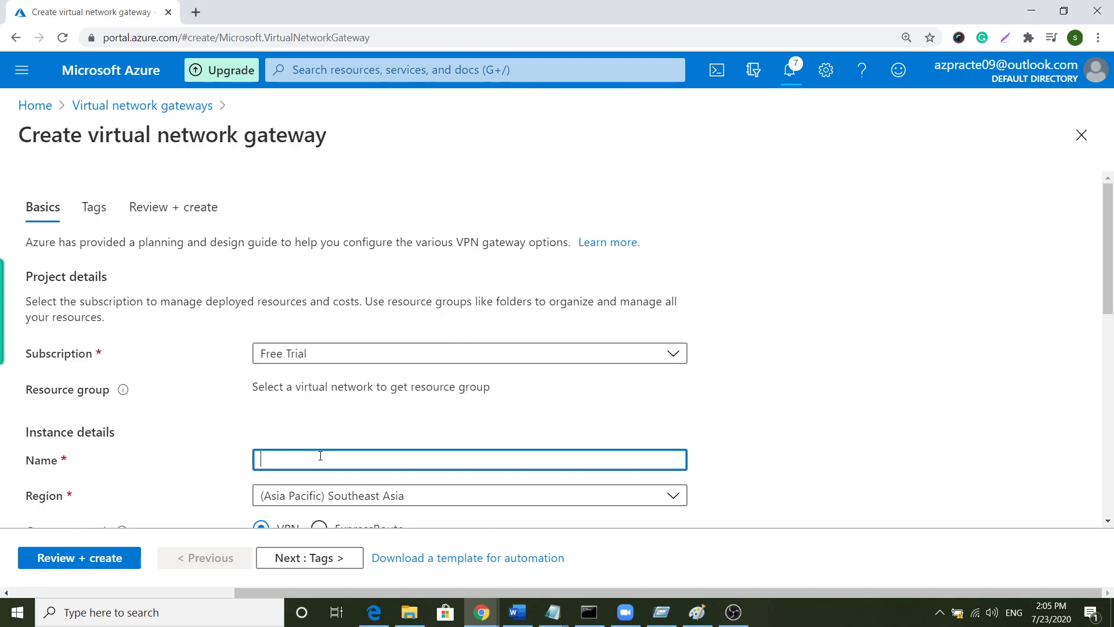
{"action": "right_click", "coordinate": [320, 456]}
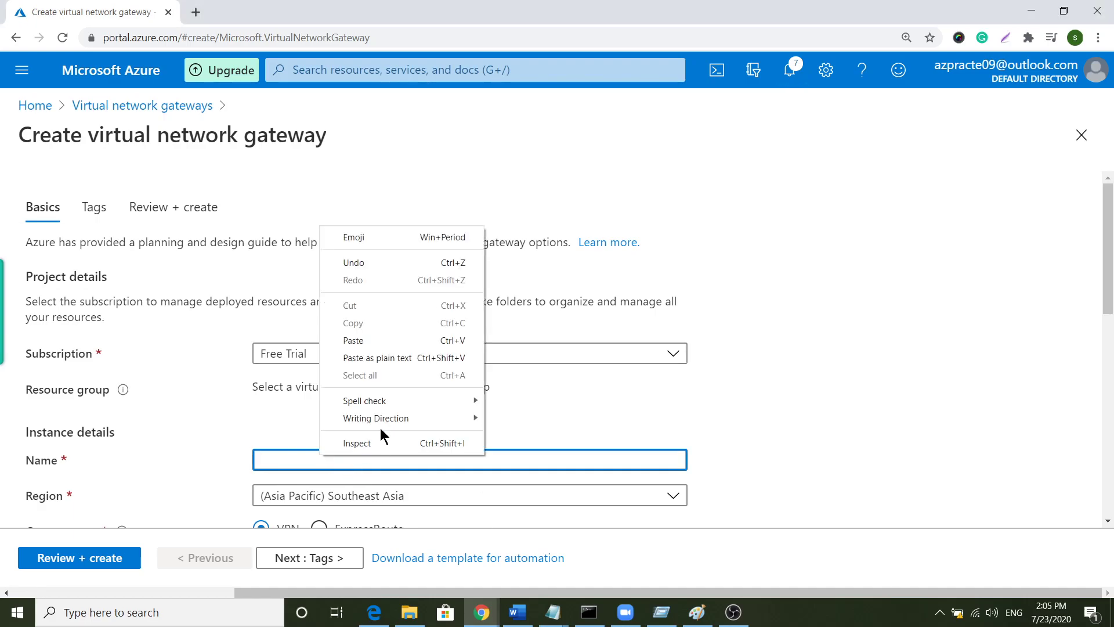
{"action": "left_click", "coordinate": [390, 341]}
{"action": "scroll", "coordinate": [452, 390], "scroll_direction": "down", "scroll_amount": 3}
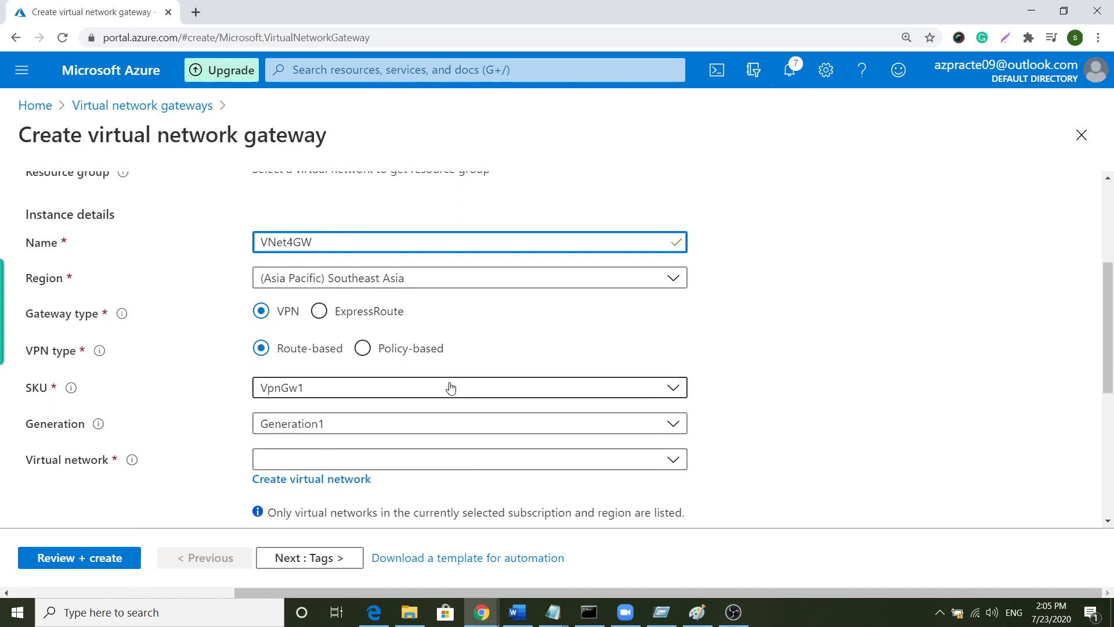
{"action": "left_click", "coordinate": [363, 279]}
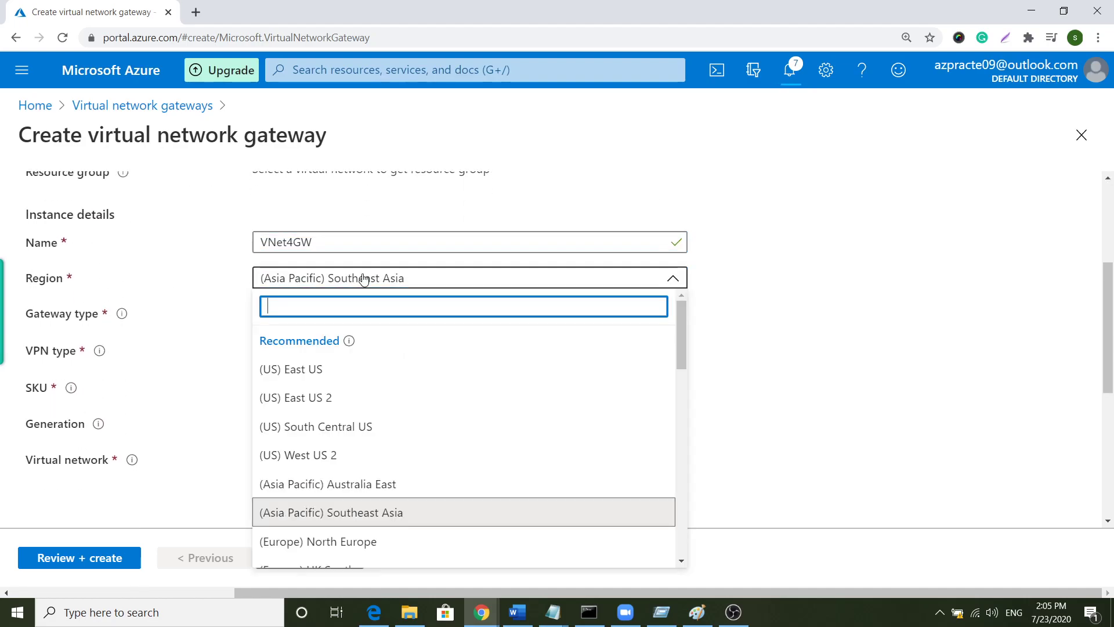
{"action": "type", "text": "we"}
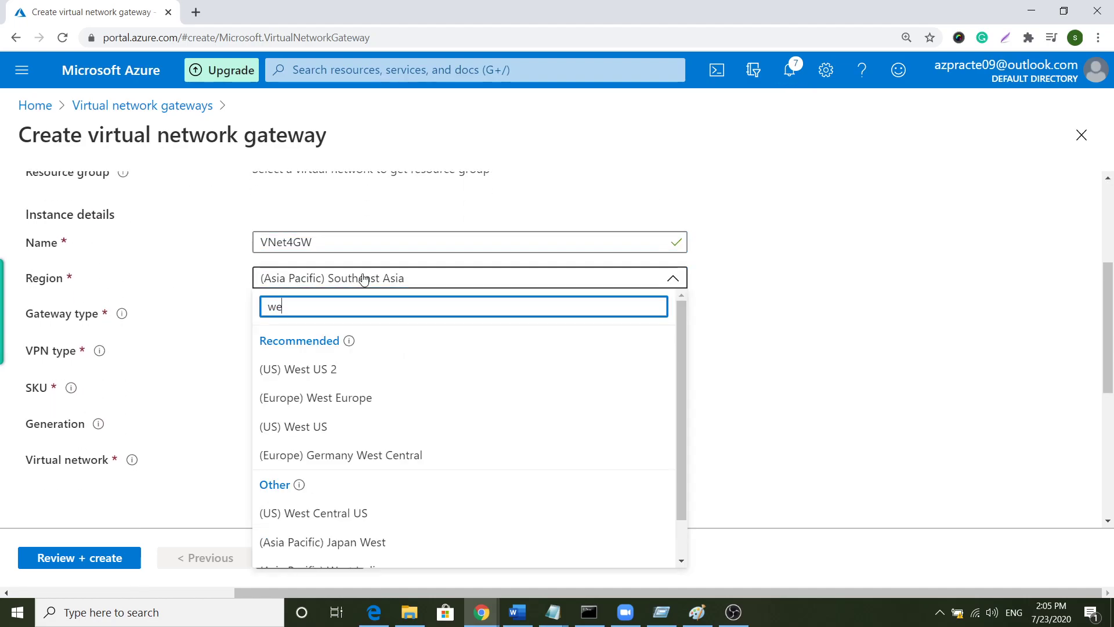
{"action": "left_click", "coordinate": [363, 425]}
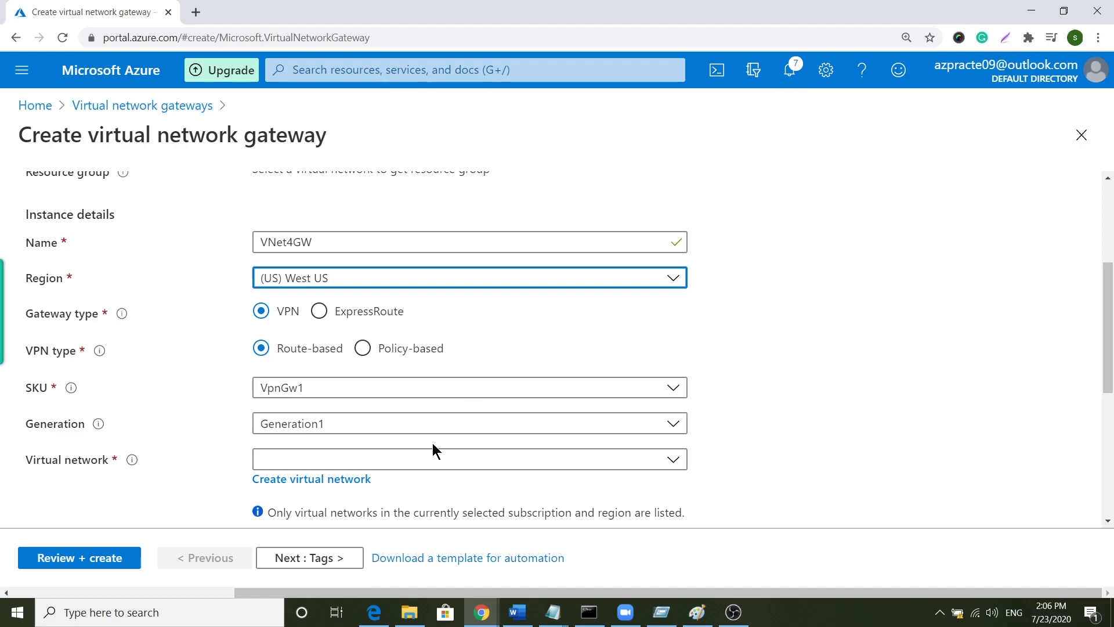
- Attach the VNet4GW gateway to the VNet4 virtual network
{"action": "scroll", "coordinate": [507, 445], "scroll_direction": "down", "scroll_amount": 3}
{"action": "left_click", "coordinate": [462, 319]}
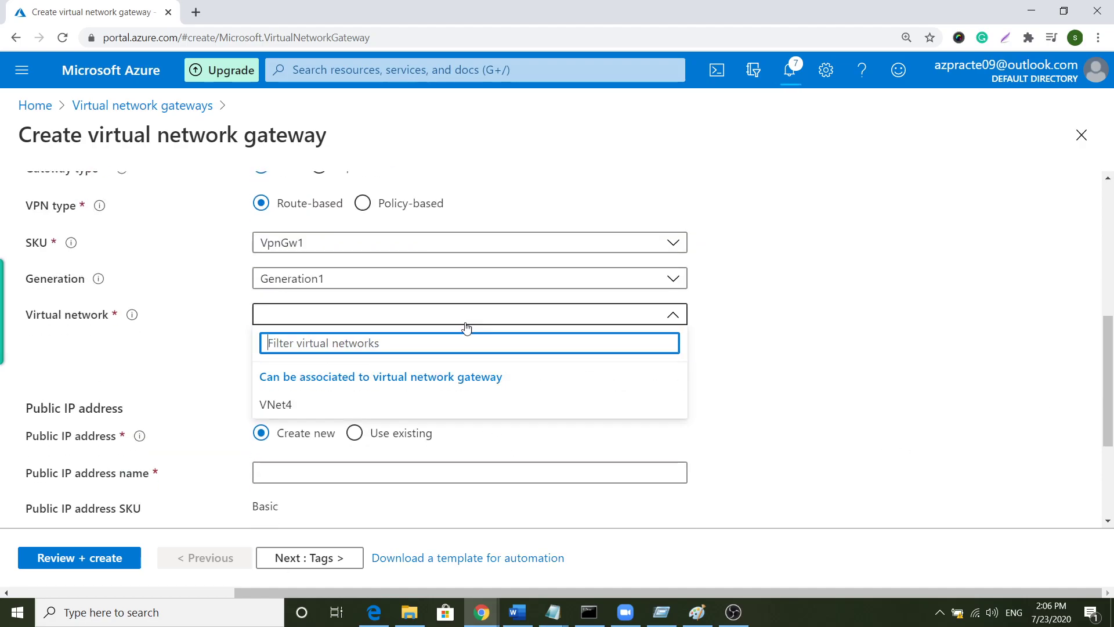
{"action": "left_click", "coordinate": [366, 398]}
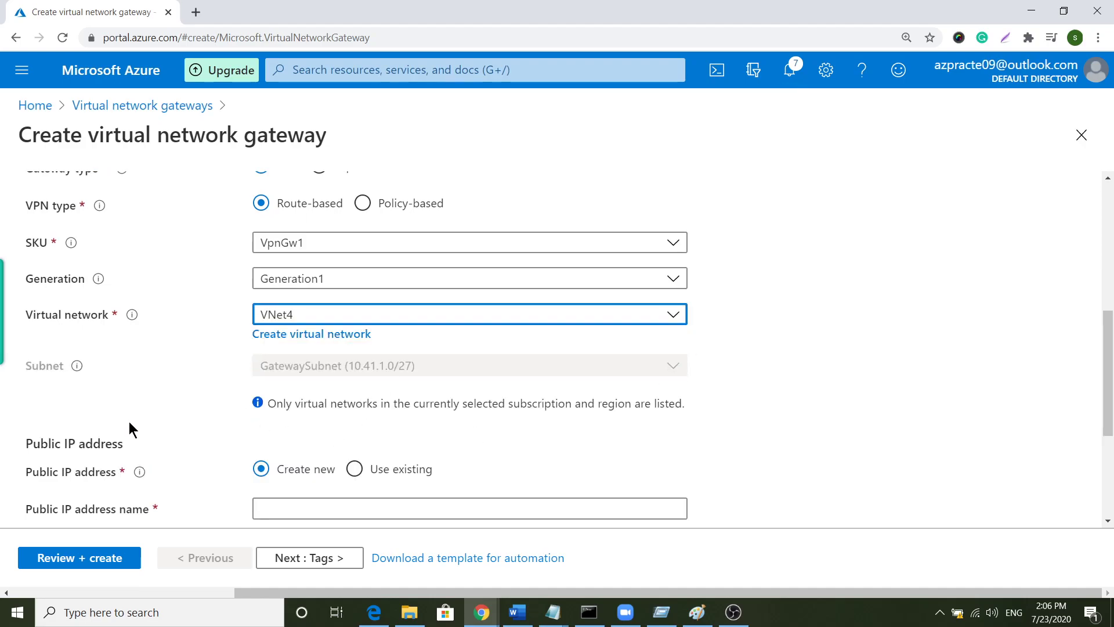
{"action": "scroll", "coordinate": [442, 393], "scroll_direction": "down", "scroll_amount": 1}
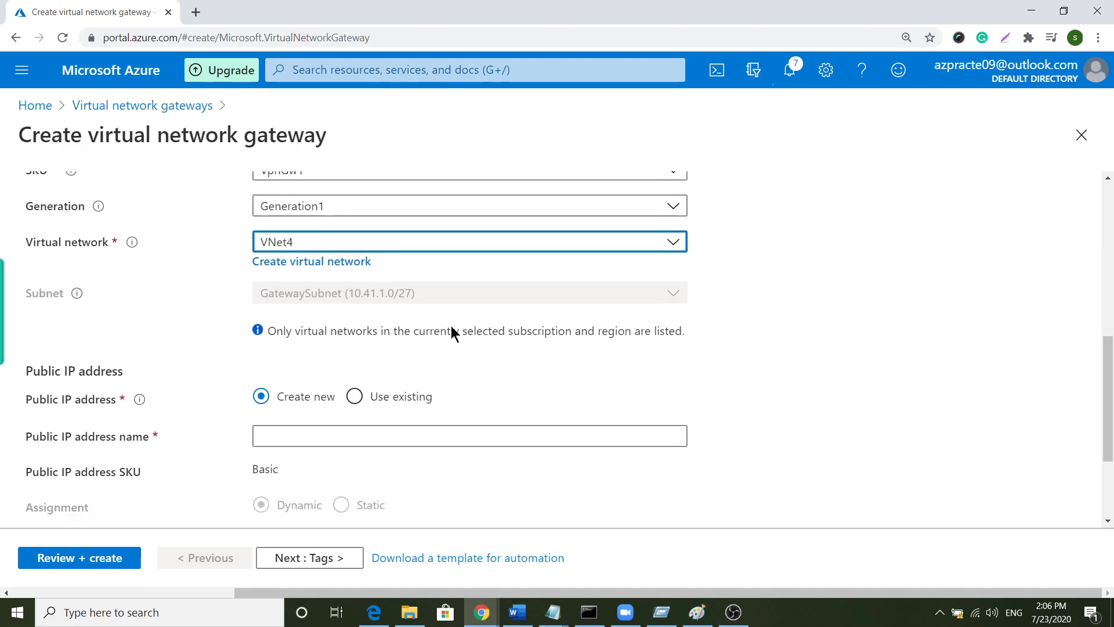
{"action": "scroll", "coordinate": [154, 408], "scroll_direction": "down", "scroll_amount": 1}
{"action": "scroll", "coordinate": [152, 406], "scroll_direction": "down", "scroll_amount": 1}
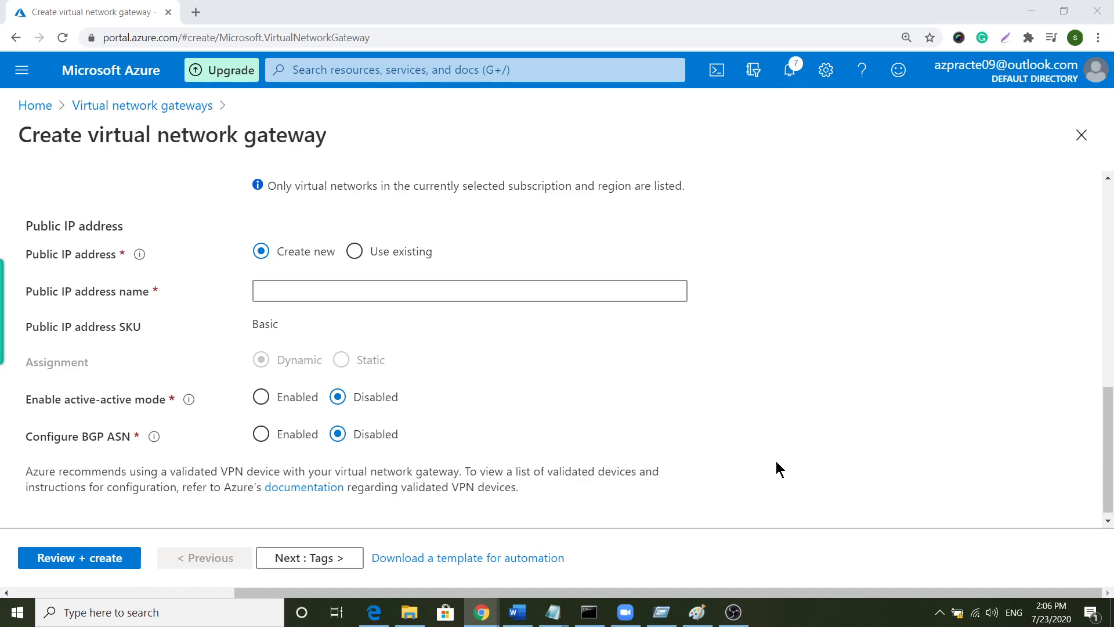
- Name the gateway's new public IP address VNet4GWpip
{"action": "left_click", "coordinate": [307, 282]}
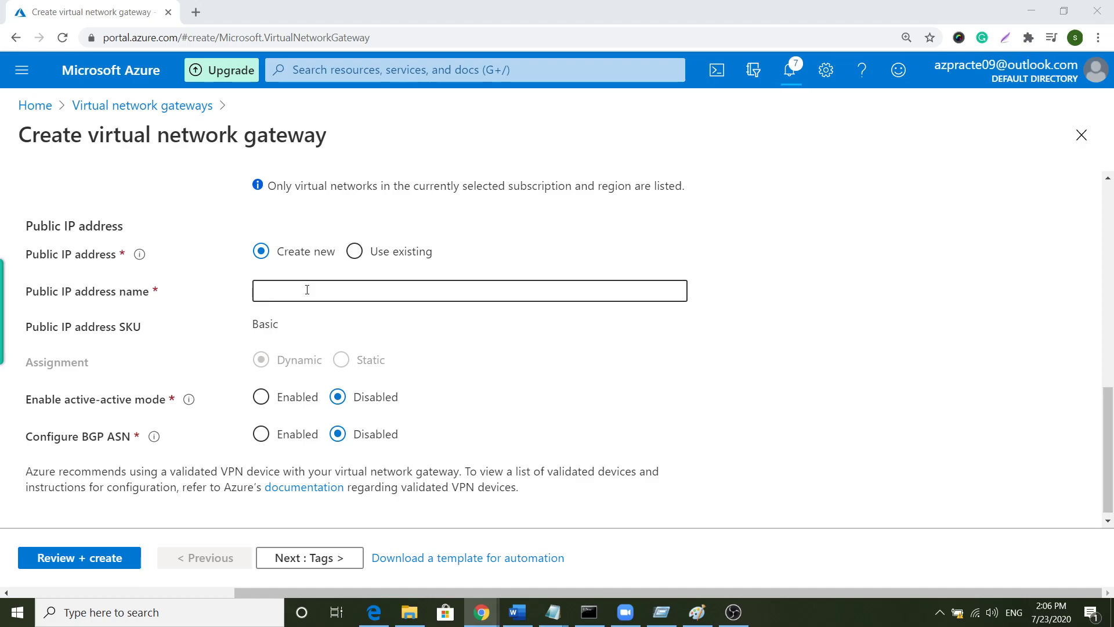
{"action": "right_click", "coordinate": [307, 290]}
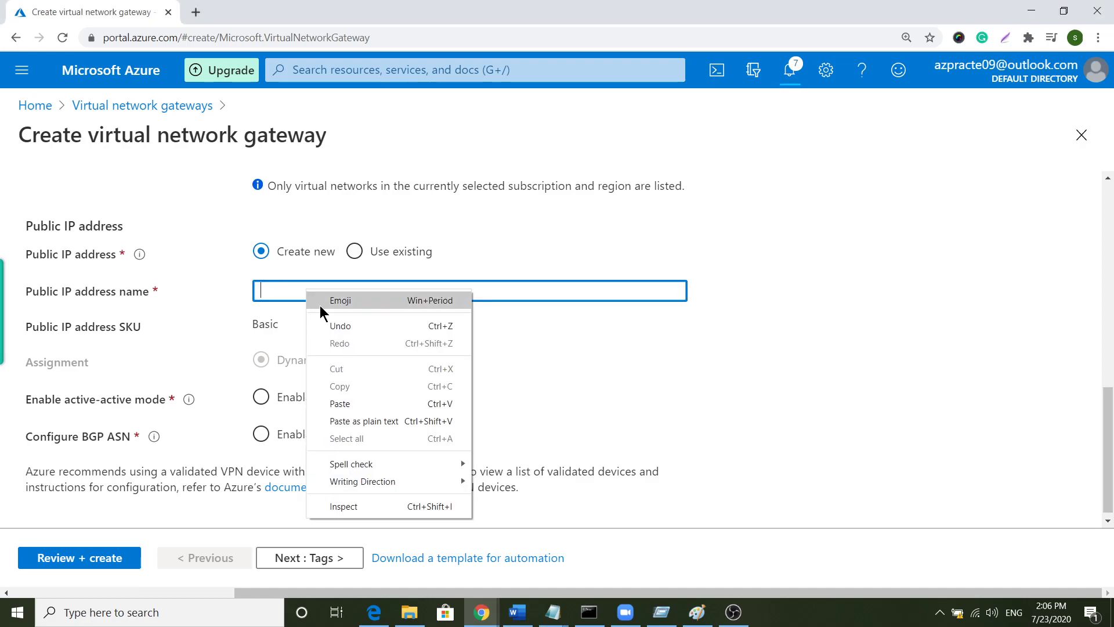
{"action": "left_click", "coordinate": [391, 422]}
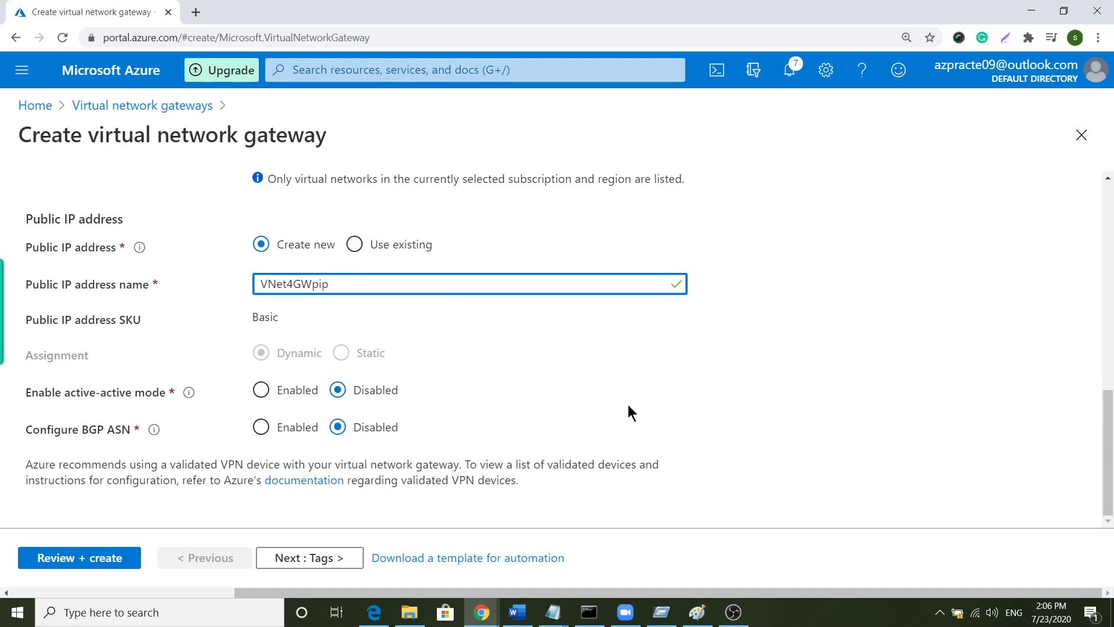
{"action": "scroll", "coordinate": [335, 367], "scroll_direction": "up", "scroll_amount": 8}
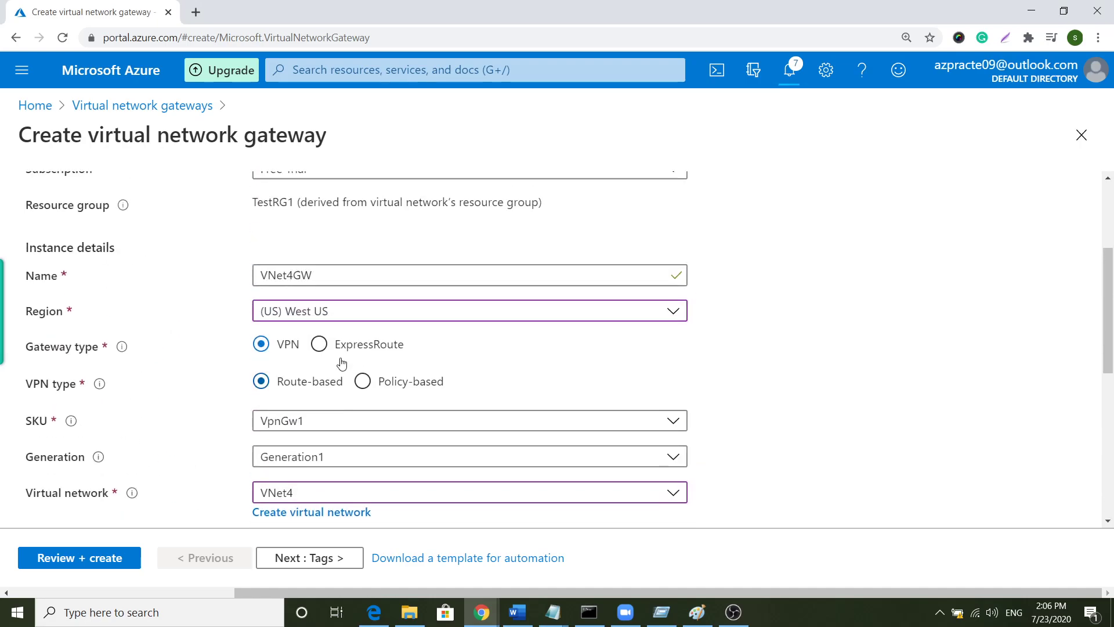
{"action": "scroll", "coordinate": [356, 294], "scroll_direction": "down", "scroll_amount": 3}
{"action": "scroll", "coordinate": [358, 290], "scroll_direction": "down", "scroll_amount": 1}
{"action": "scroll", "coordinate": [360, 290], "scroll_direction": "up", "scroll_amount": 1}
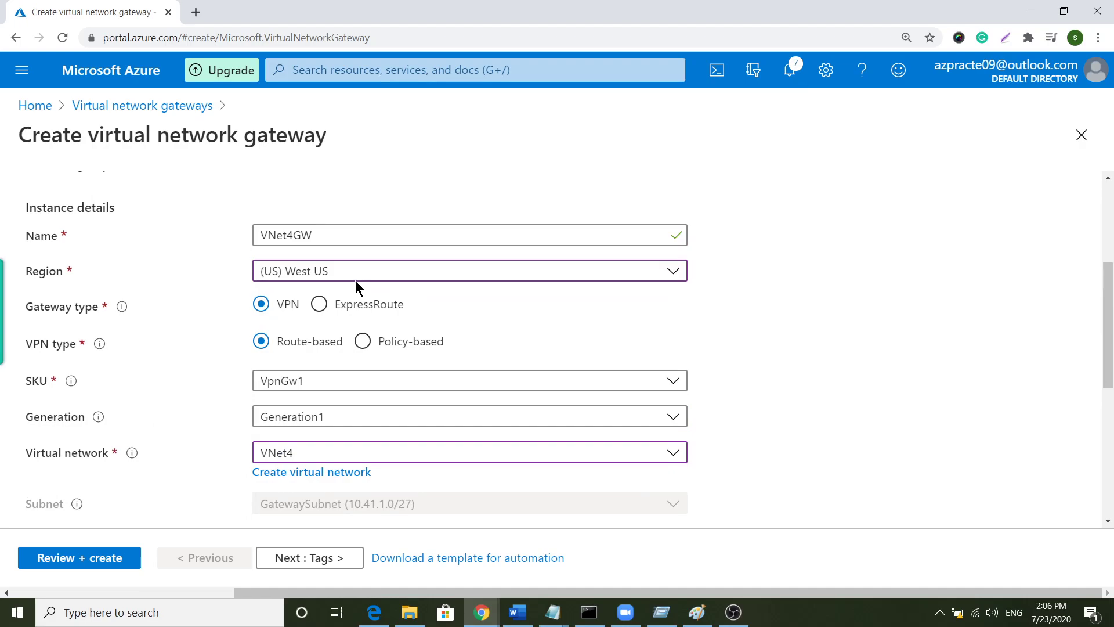
{"action": "scroll", "coordinate": [361, 286], "scroll_direction": "down", "scroll_amount": 3}
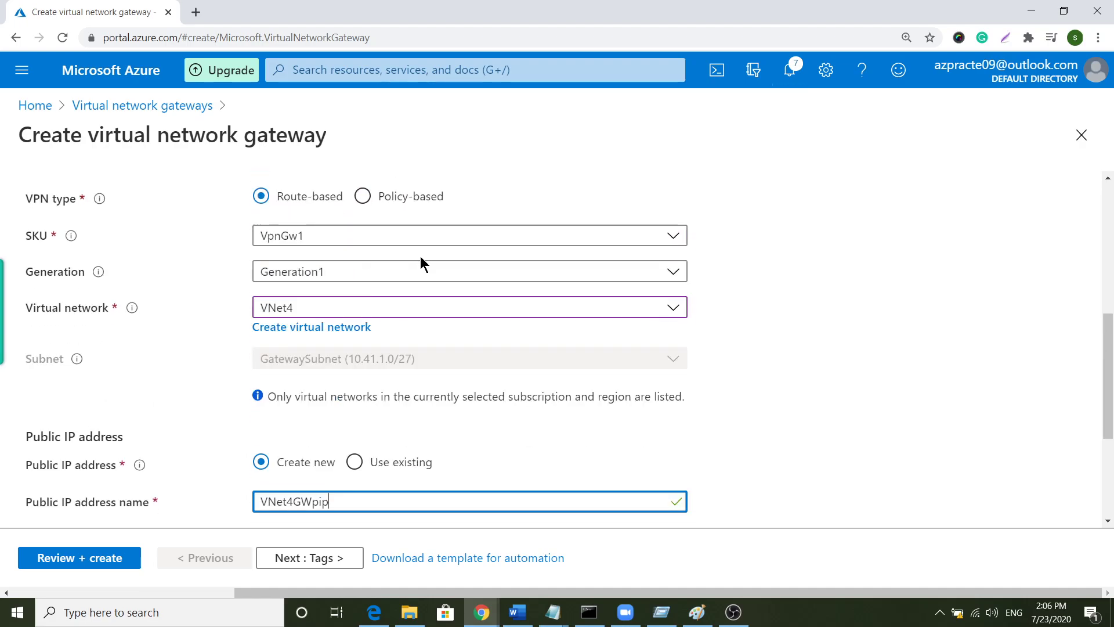
{"action": "scroll", "coordinate": [748, 323], "scroll_direction": "down", "scroll_amount": 4}
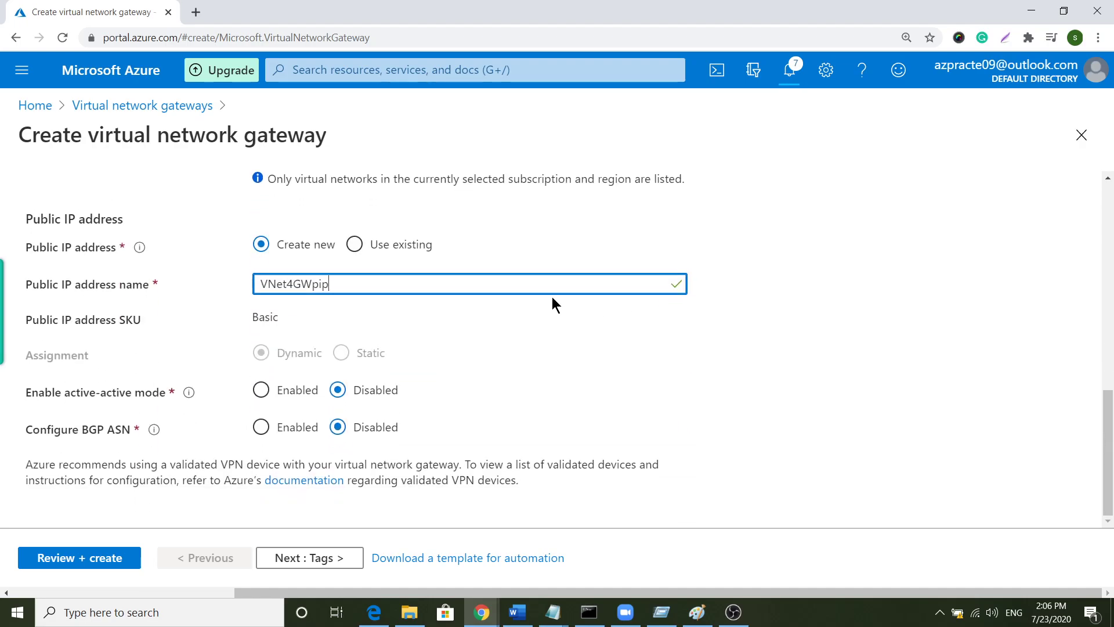
- Review and create VNet4GW, then return Home to the Virtual network gateways list
{"action": "left_click", "coordinate": [318, 558]}
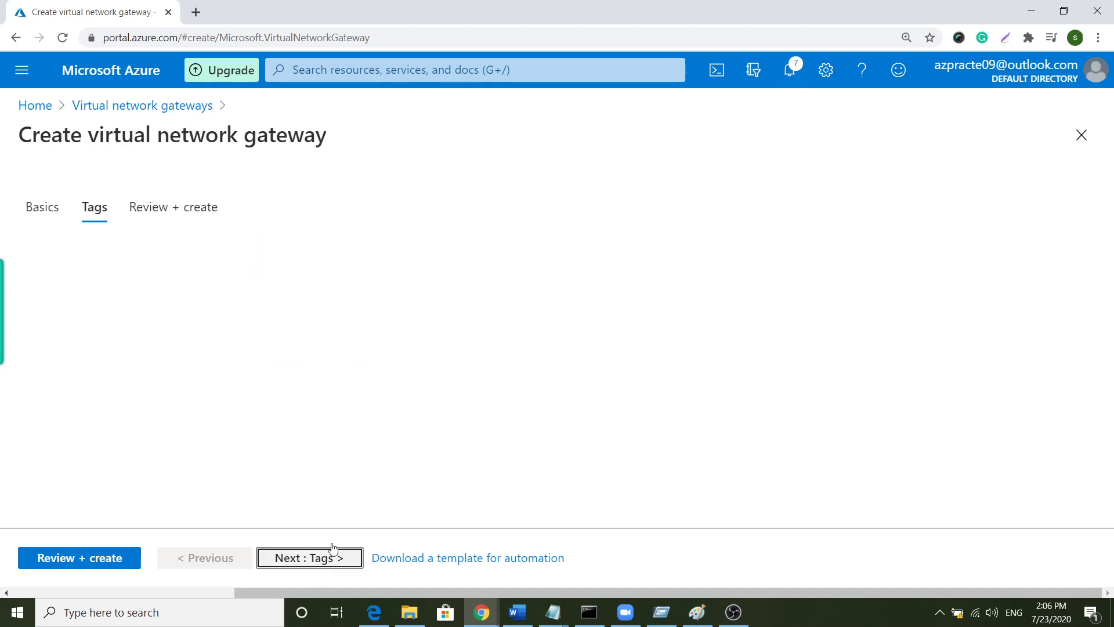
{"action": "left_click", "coordinate": [334, 557]}
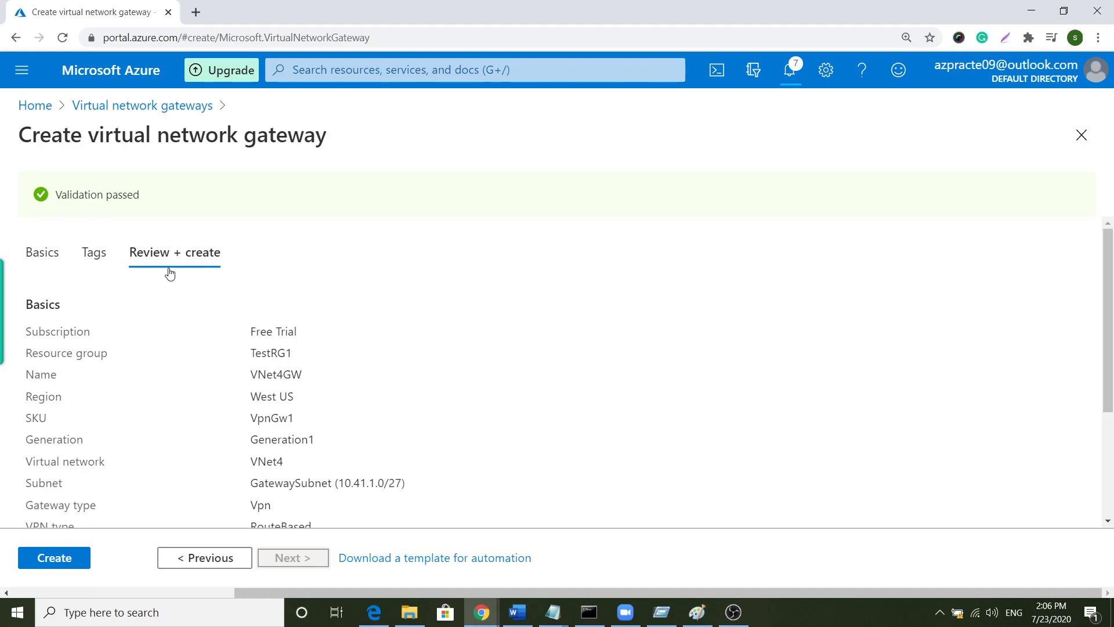
{"action": "left_click", "coordinate": [76, 560]}
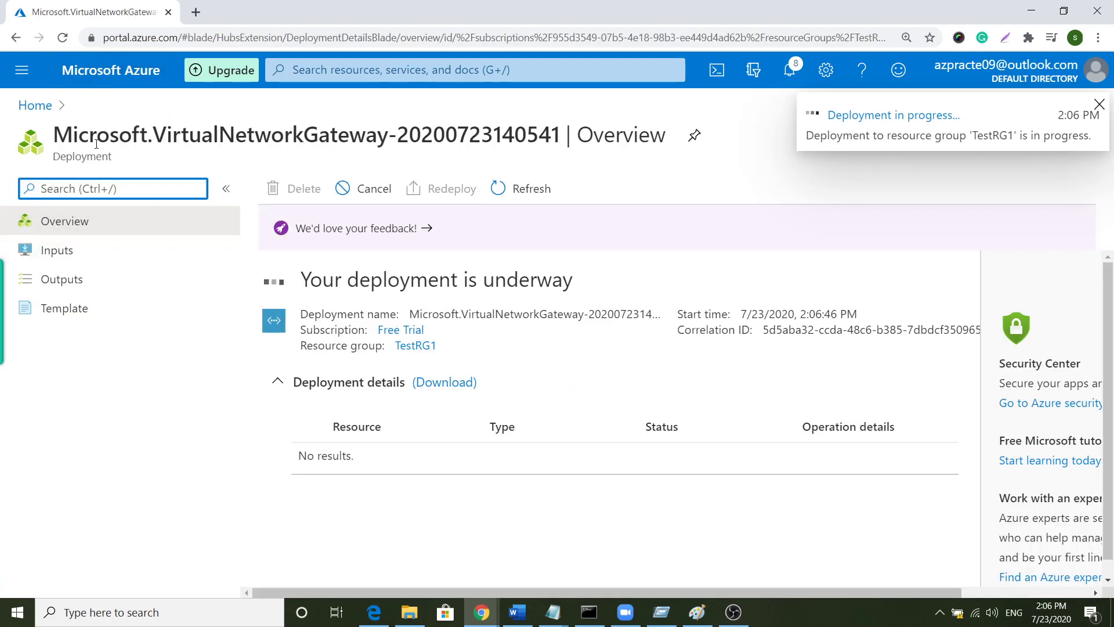
{"action": "left_click", "coordinate": [36, 107]}
{"action": "left_click", "coordinate": [238, 197]}
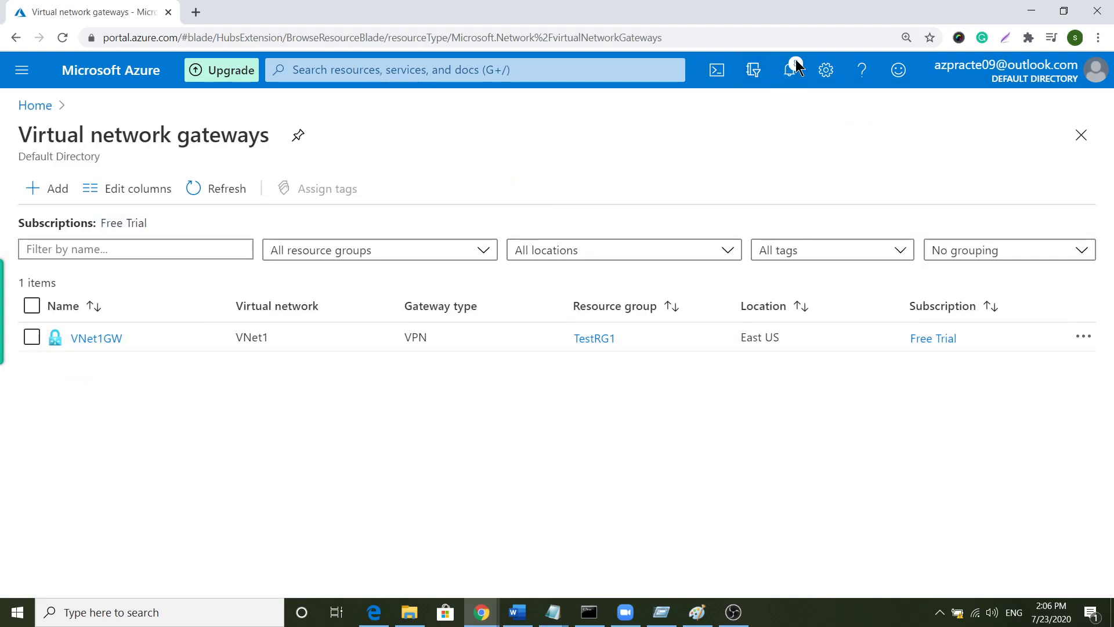
- Check the deployment notifications, then open the VNet1GW gateway from the list
{"action": "left_click", "coordinate": [790, 69]}
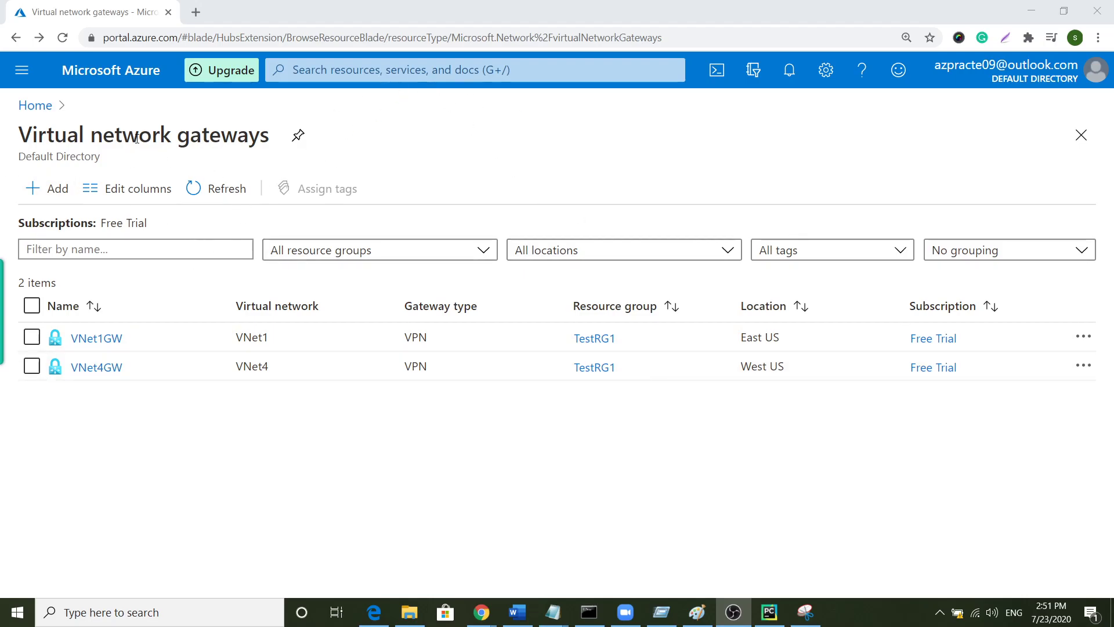
{"action": "left_click", "coordinate": [106, 345]}
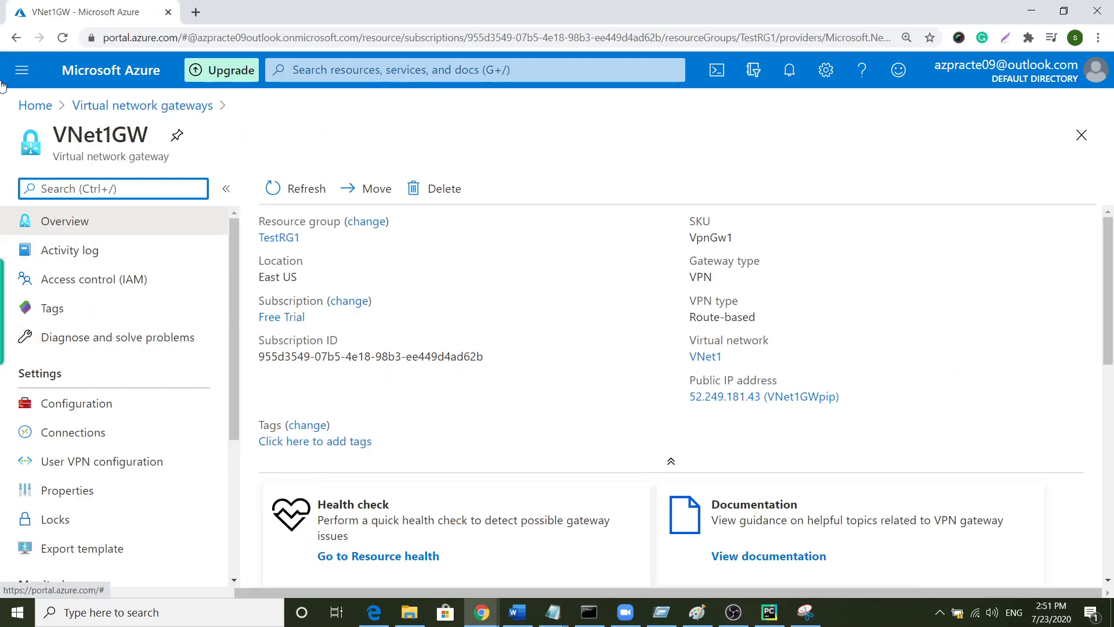
{"action": "scroll", "coordinate": [142, 418], "scroll_direction": "down", "scroll_amount": 4}
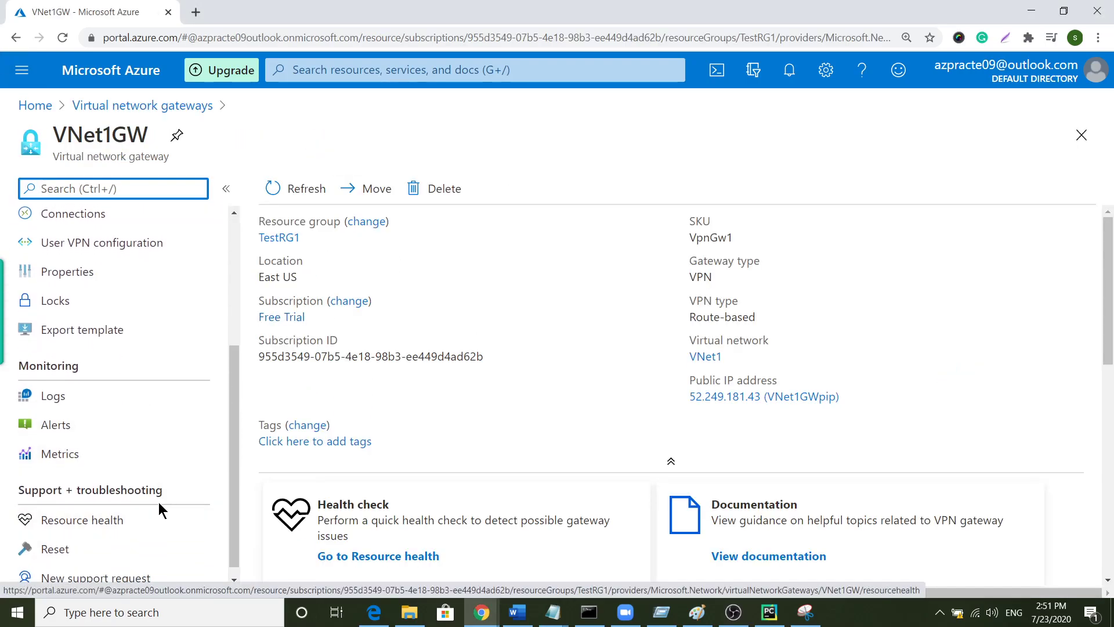
{"action": "scroll", "coordinate": [157, 510], "scroll_direction": "down", "scroll_amount": 1}
{"action": "scroll", "coordinate": [157, 509], "scroll_direction": "up", "scroll_amount": 3}
- Add a VNet-to-VNet connection named VNet1-VNet4 on VNet1GW
{"action": "left_click", "coordinate": [90, 345]}
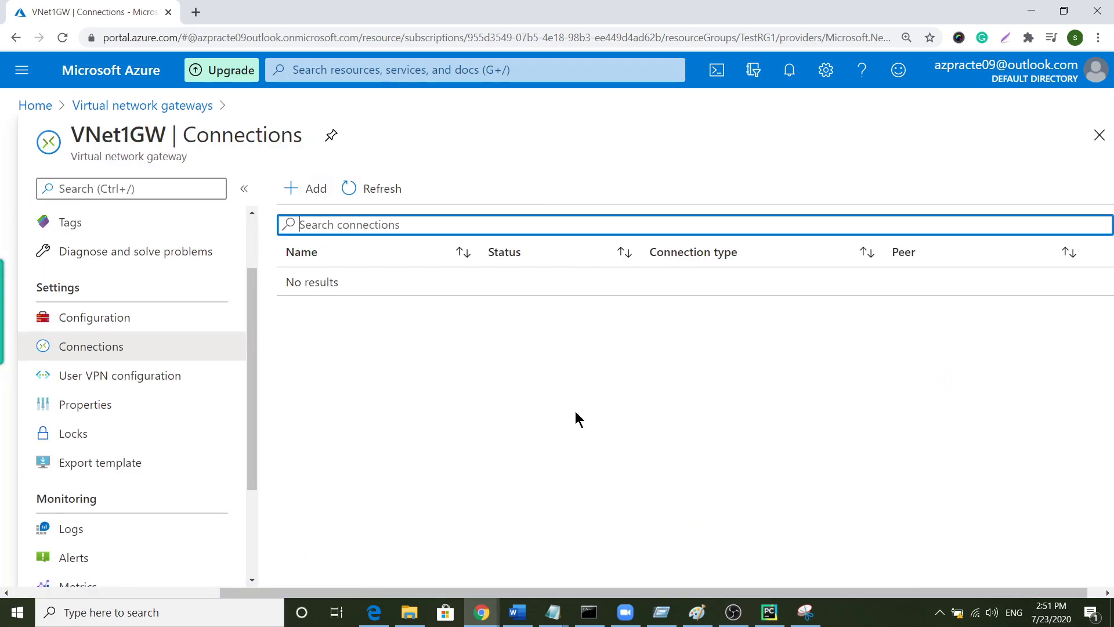
{"action": "left_click", "coordinate": [306, 195]}
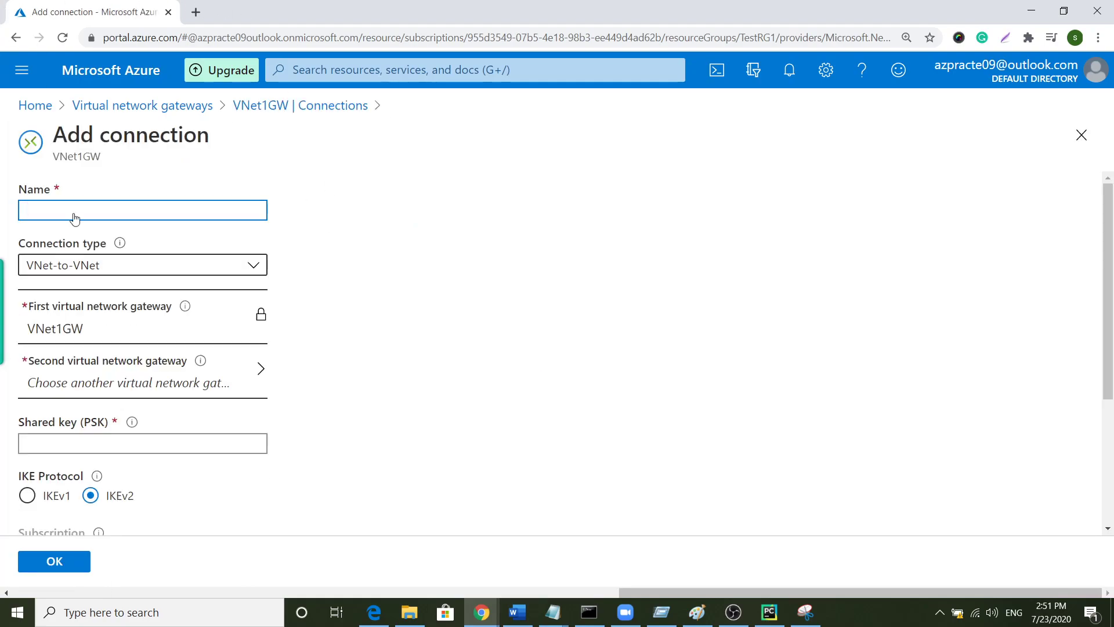
{"action": "left_click", "coordinate": [106, 210]}
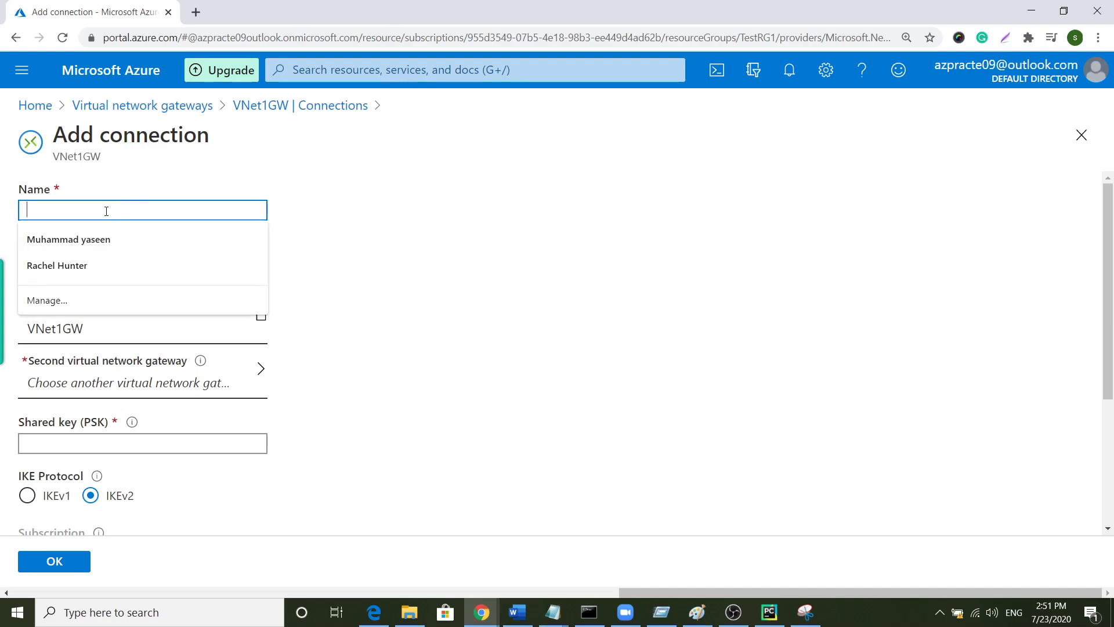
{"action": "type", "text": "VNet1-VNet4"}
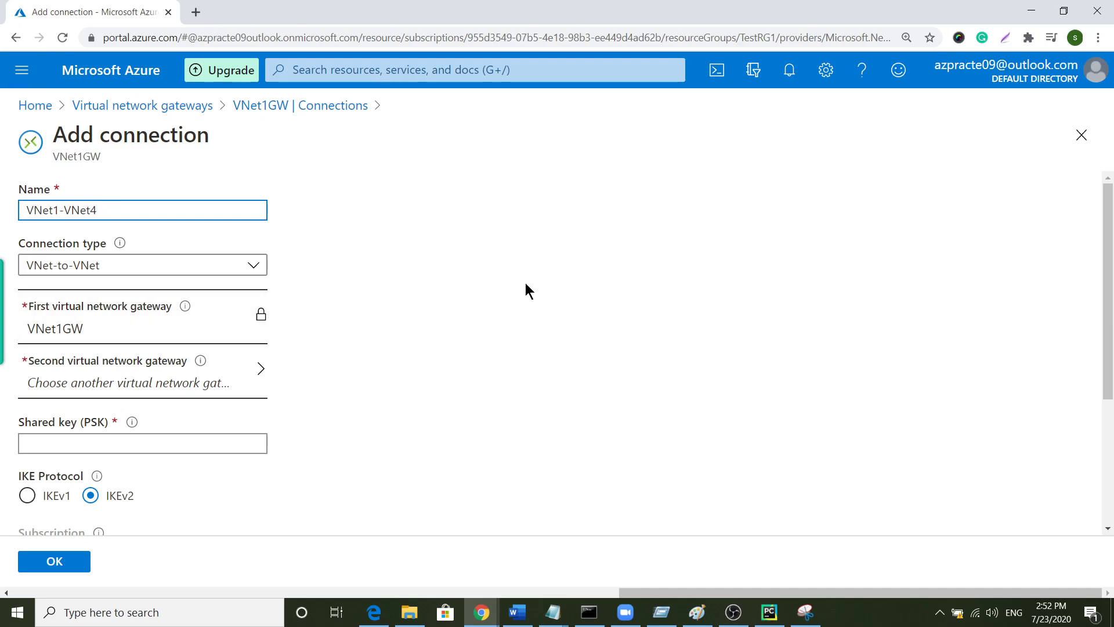
{"action": "left_click", "coordinate": [133, 268]}
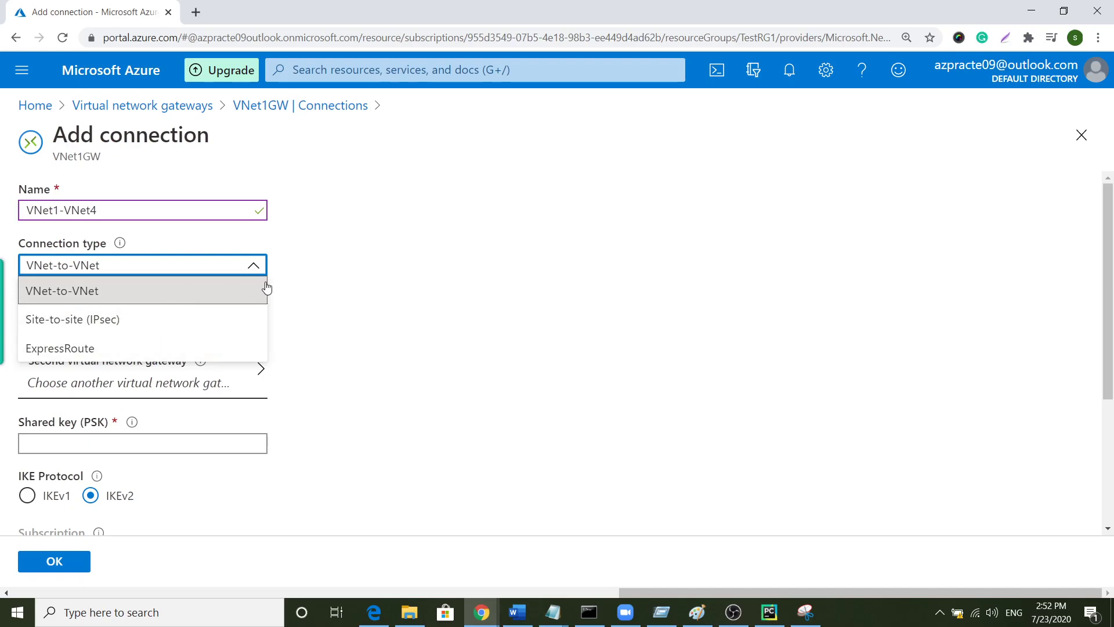
{"action": "left_click", "coordinate": [163, 297]}
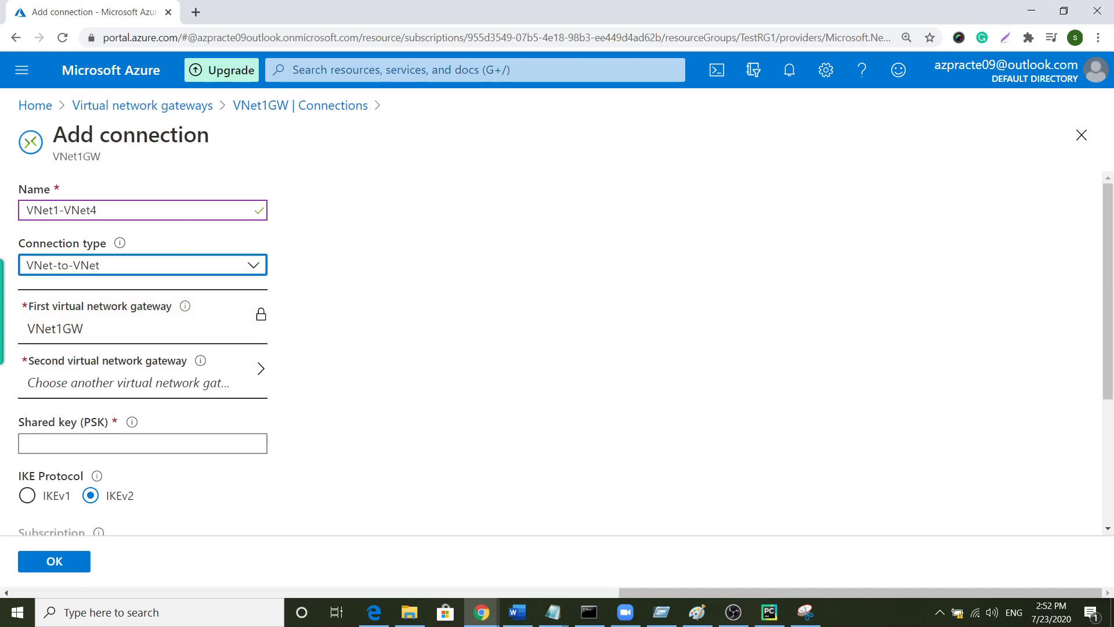
- Choose VNet4GW as the second gateway, enter the shared key, and create the connection
{"action": "left_click", "coordinate": [86, 376]}
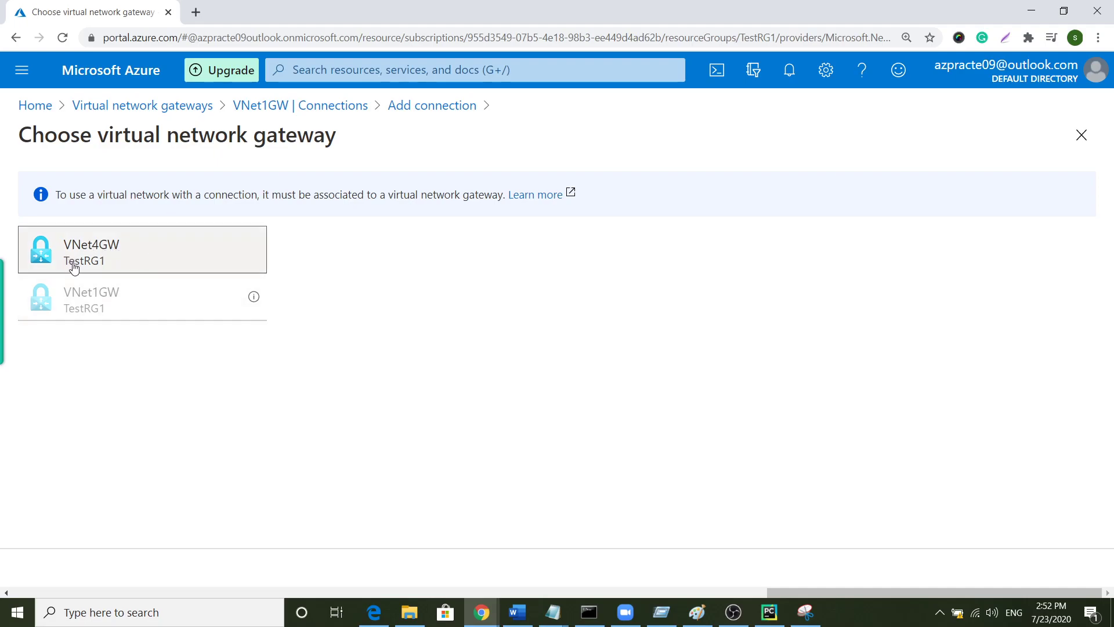
{"action": "left_click", "coordinate": [73, 267]}
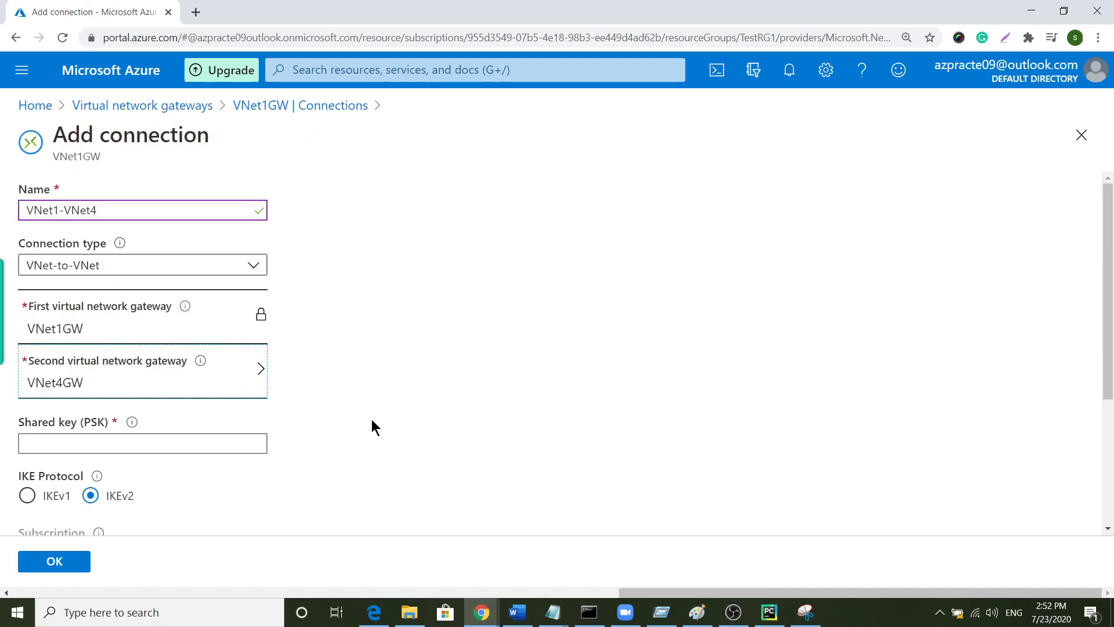
{"action": "left_click", "coordinate": [178, 440]}
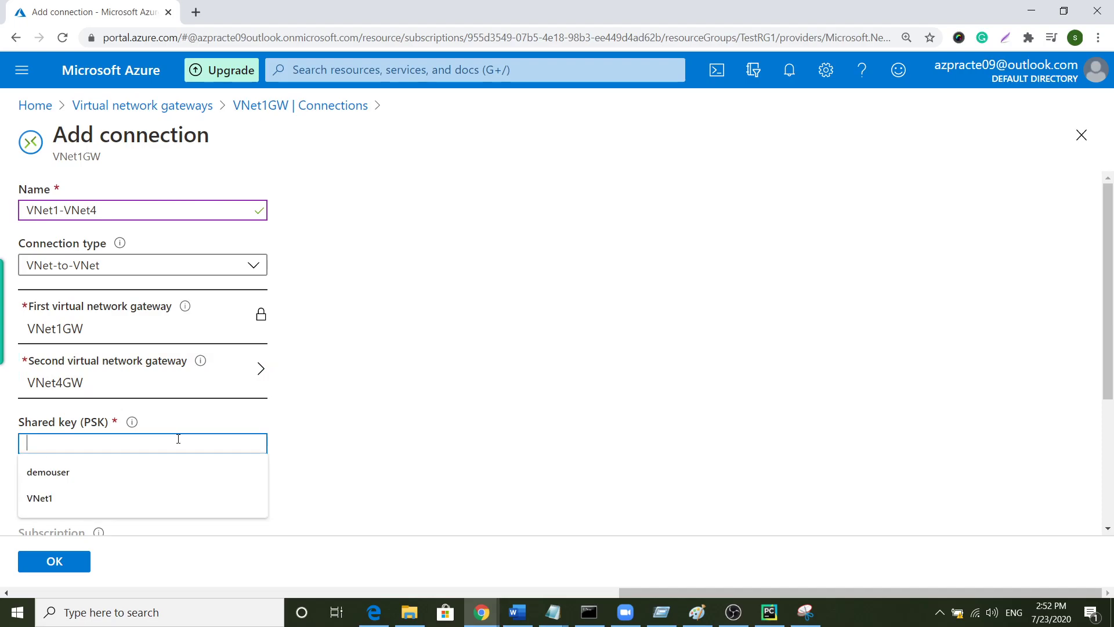
{"action": "type", "text": "abc123"}
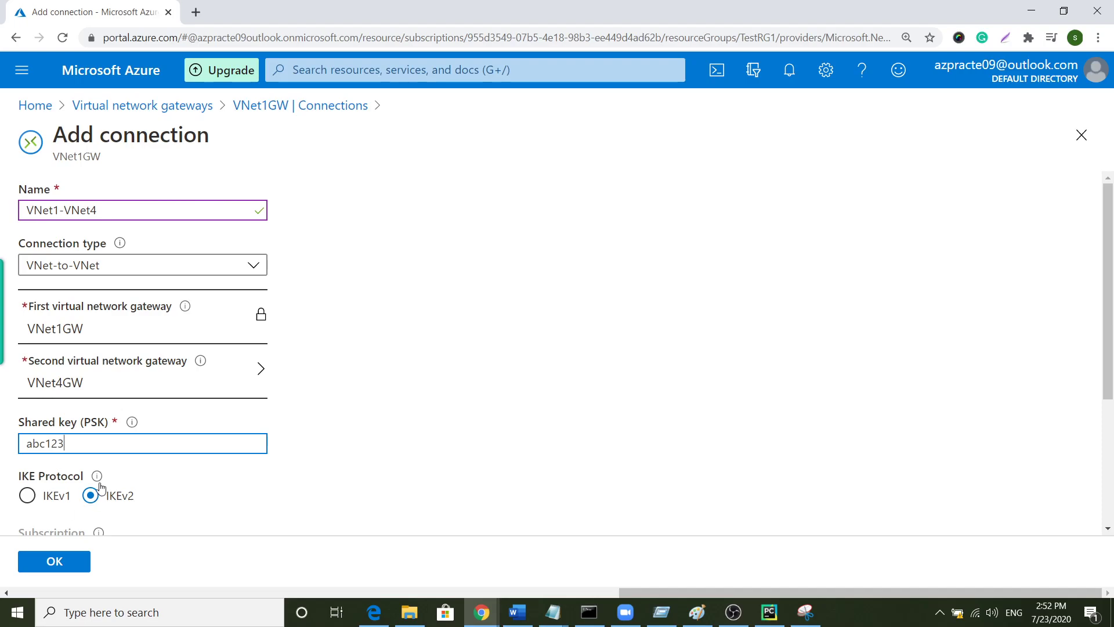
{"action": "scroll", "coordinate": [226, 471], "scroll_direction": "down", "scroll_amount": 4}
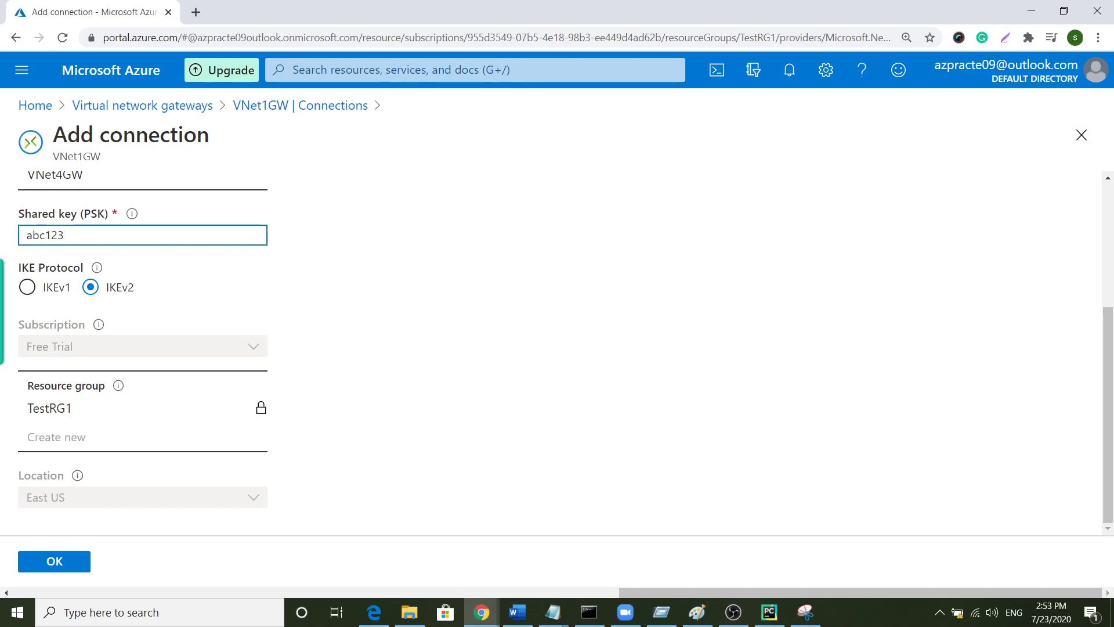
{"action": "left_click", "coordinate": [62, 568]}
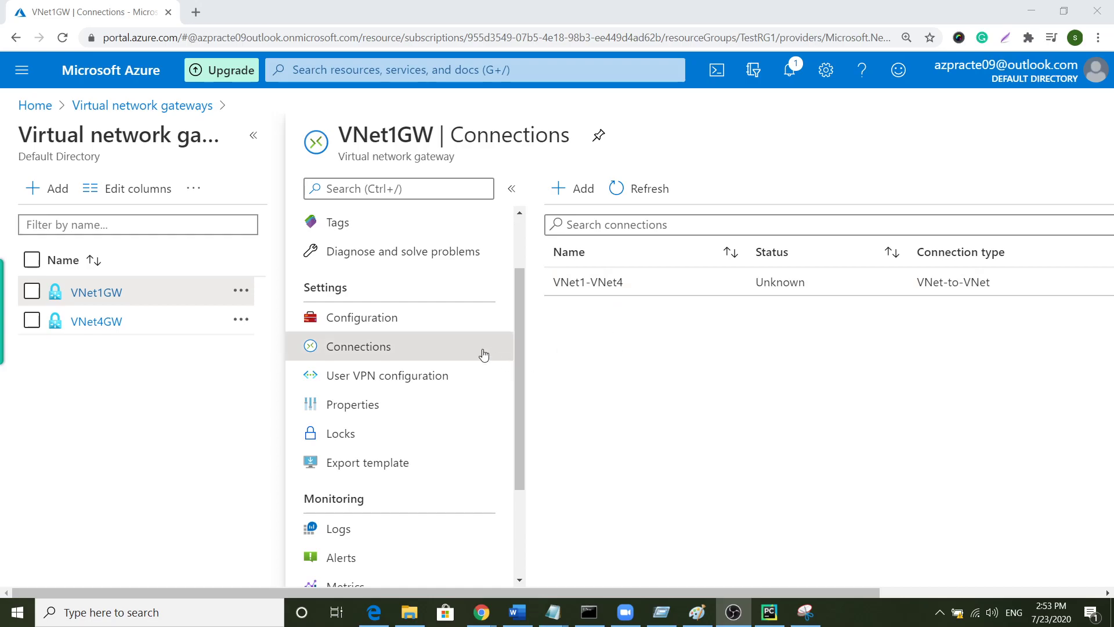
- Open and refresh VNet4GW's Connections page to see the VNet1-VNet4 connection
{"action": "left_click", "coordinate": [96, 320]}
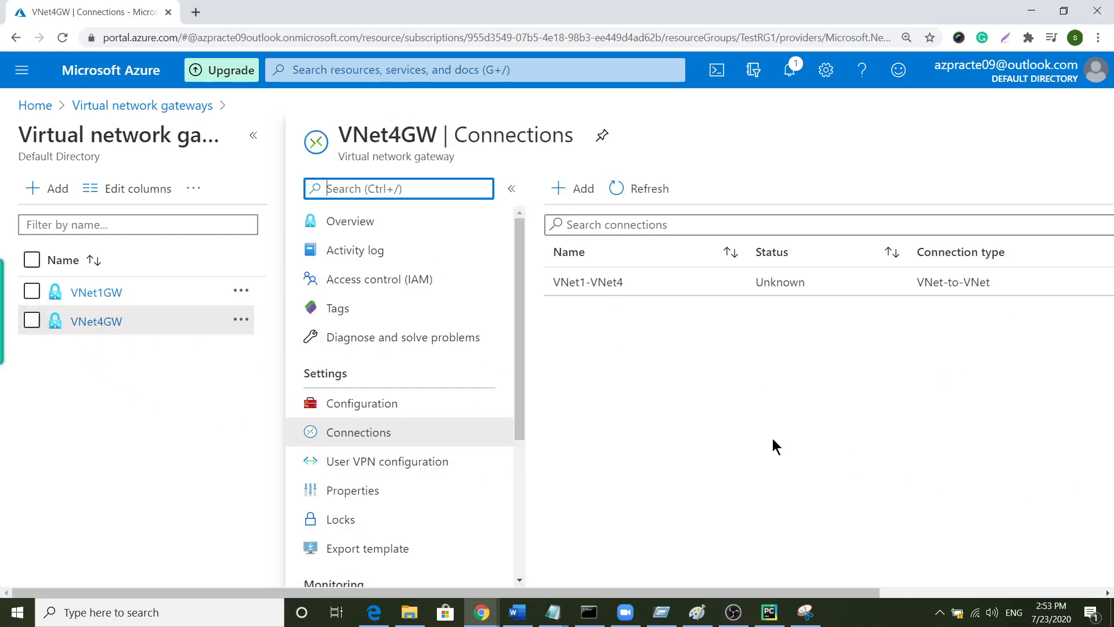
{"action": "left_click", "coordinate": [367, 436]}
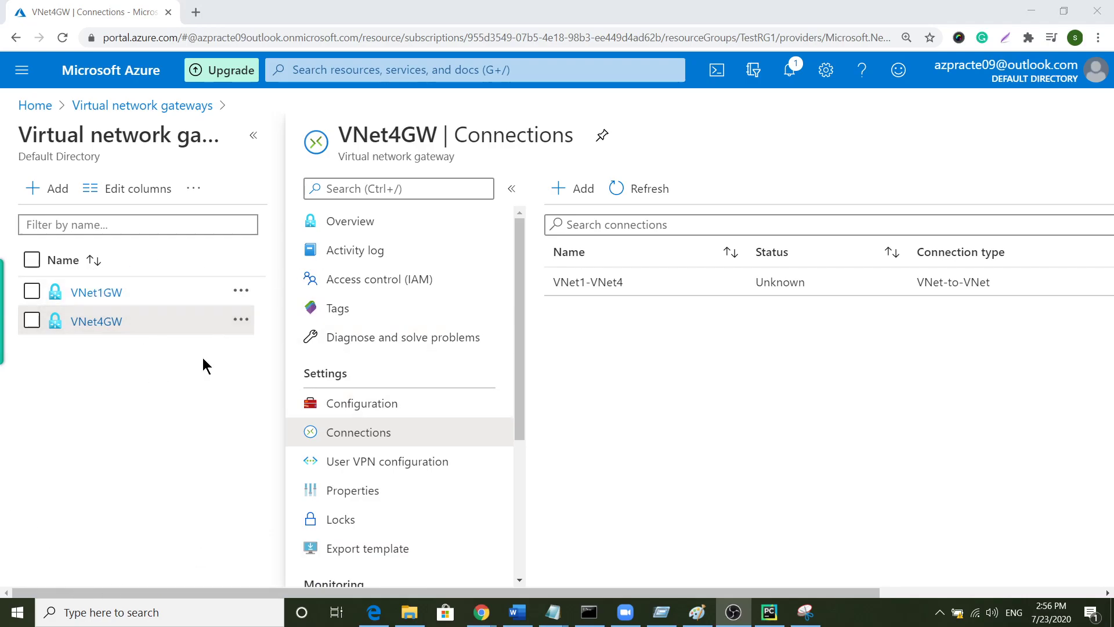
{"action": "left_click", "coordinate": [91, 328]}
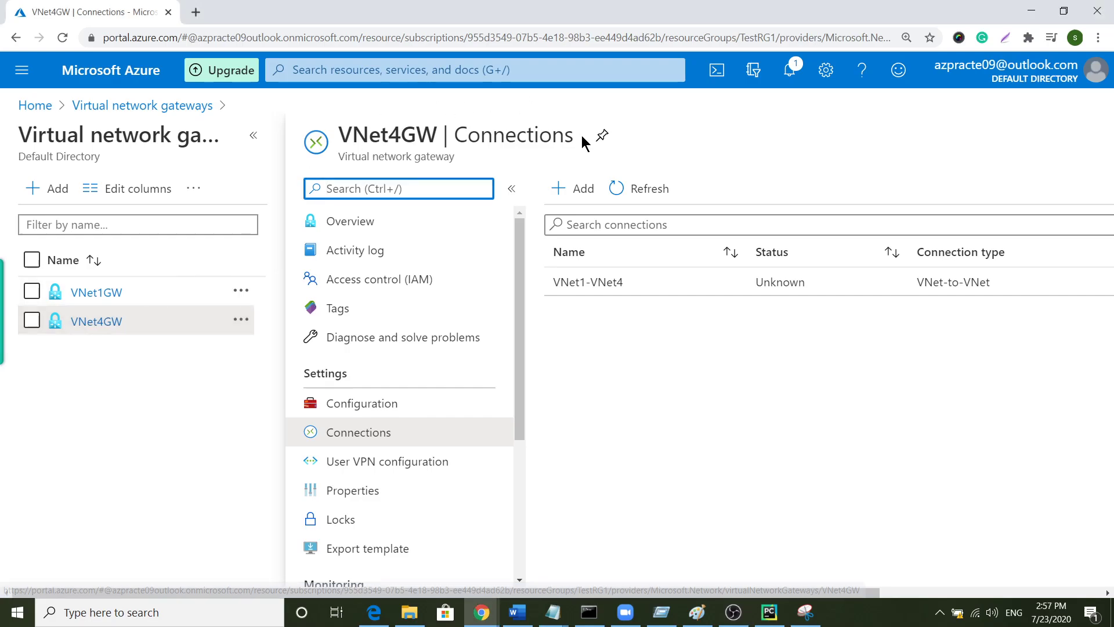
{"action": "left_click", "coordinate": [101, 293]}
{"action": "left_click", "coordinate": [93, 321]}
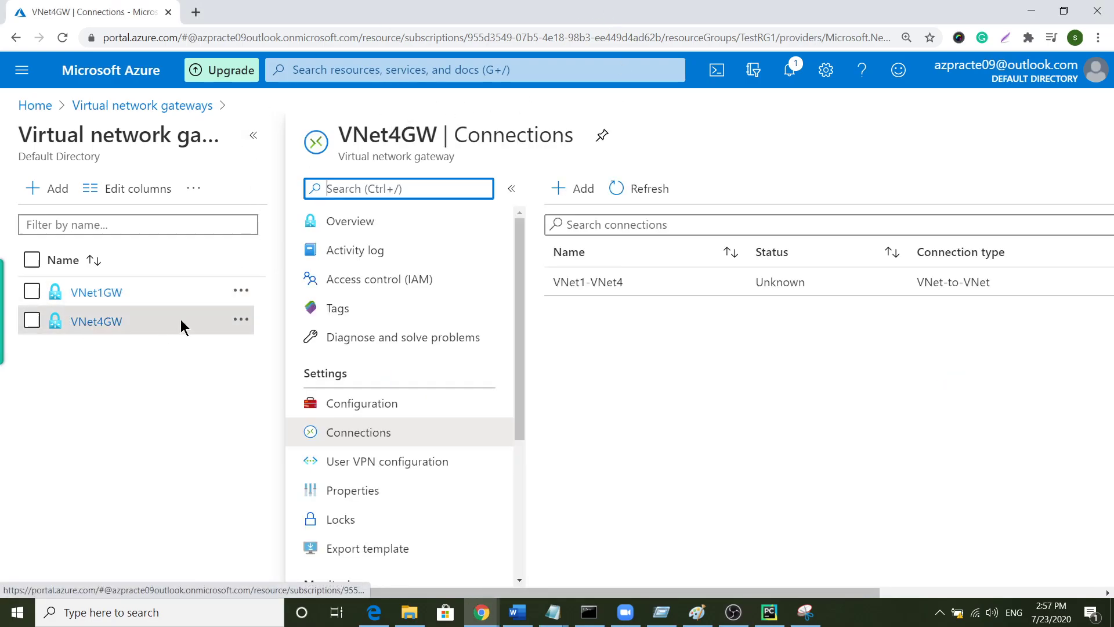
{"action": "left_click", "coordinate": [382, 436]}
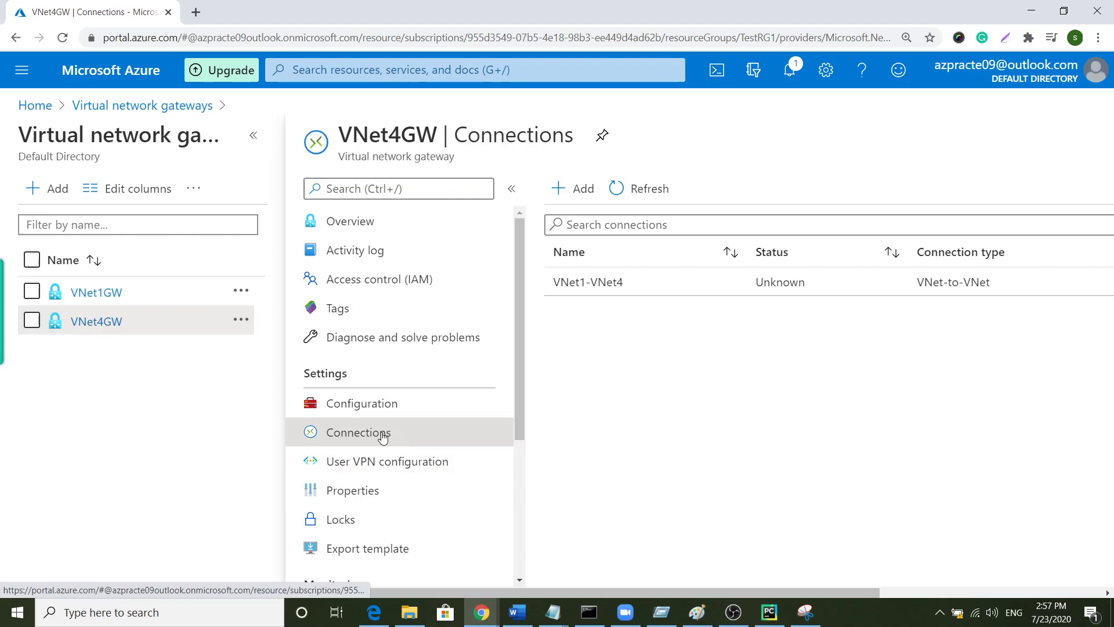
- Start connection VNet4-VNet1 from VNet4GW with VNet1GW as the second gateway
{"action": "left_click", "coordinate": [577, 188]}
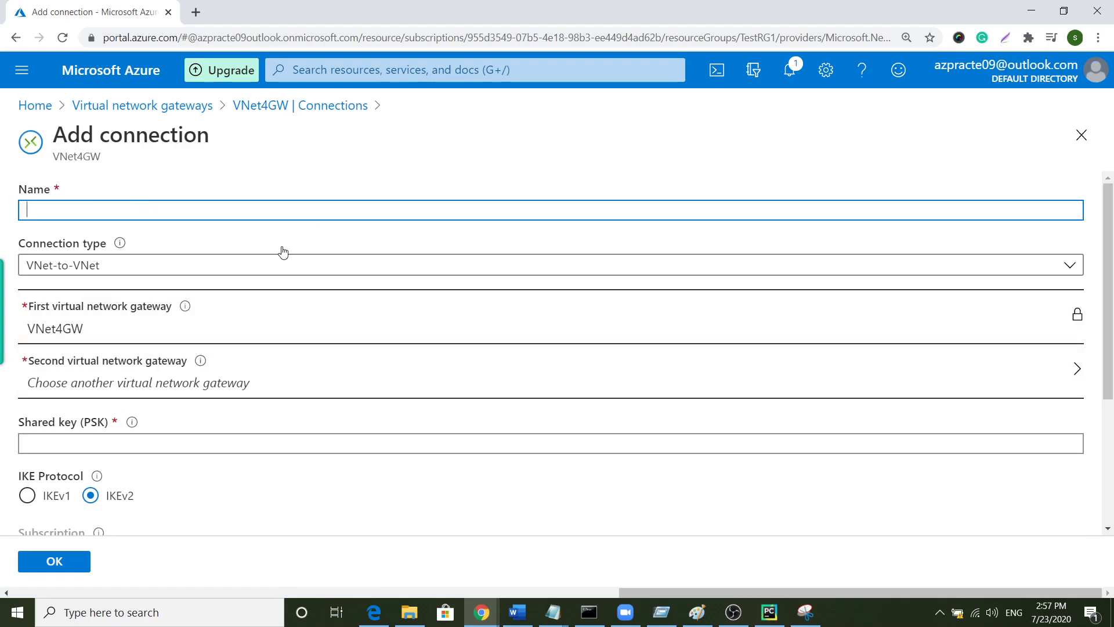
{"action": "type", "text": "VNet4-VNet1"}
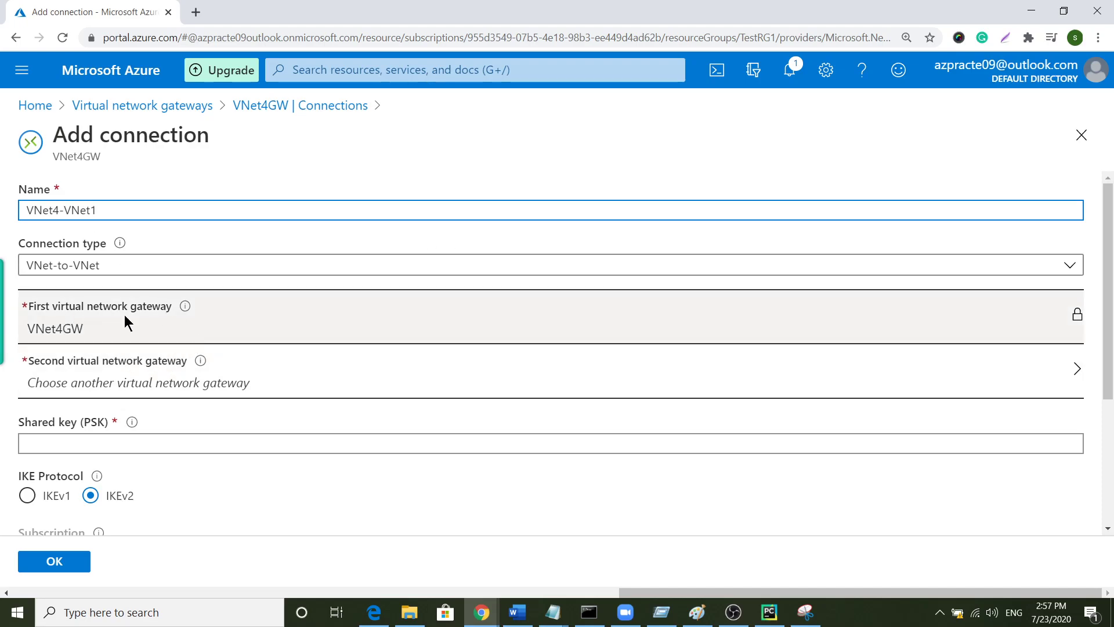
{"action": "left_click", "coordinate": [149, 378]}
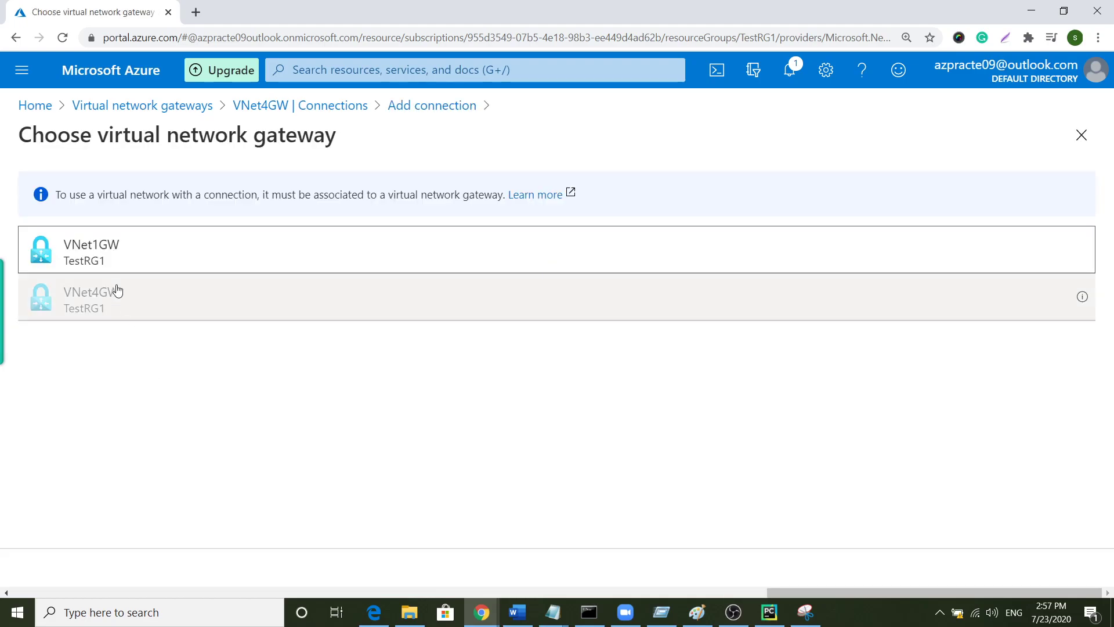
{"action": "left_click", "coordinate": [110, 248]}
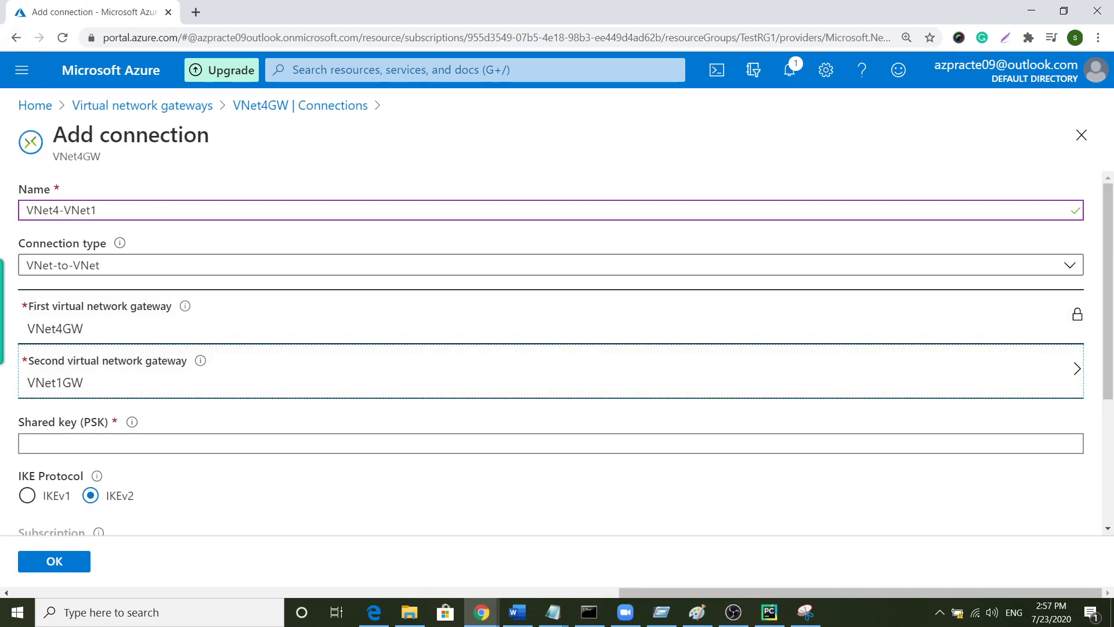
- Enter the matching shared key and create the VNet4-VNet1 connection
{"action": "left_click", "coordinate": [165, 448]}
{"action": "type", "text": "abc123"}
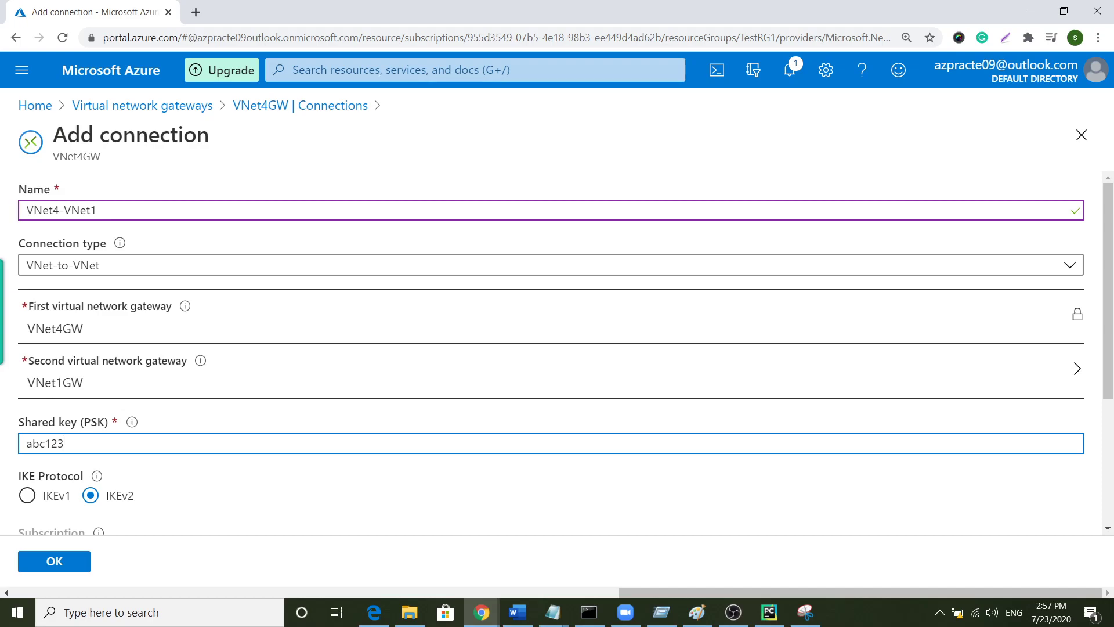
{"action": "scroll", "coordinate": [152, 364], "scroll_direction": "down", "scroll_amount": 4}
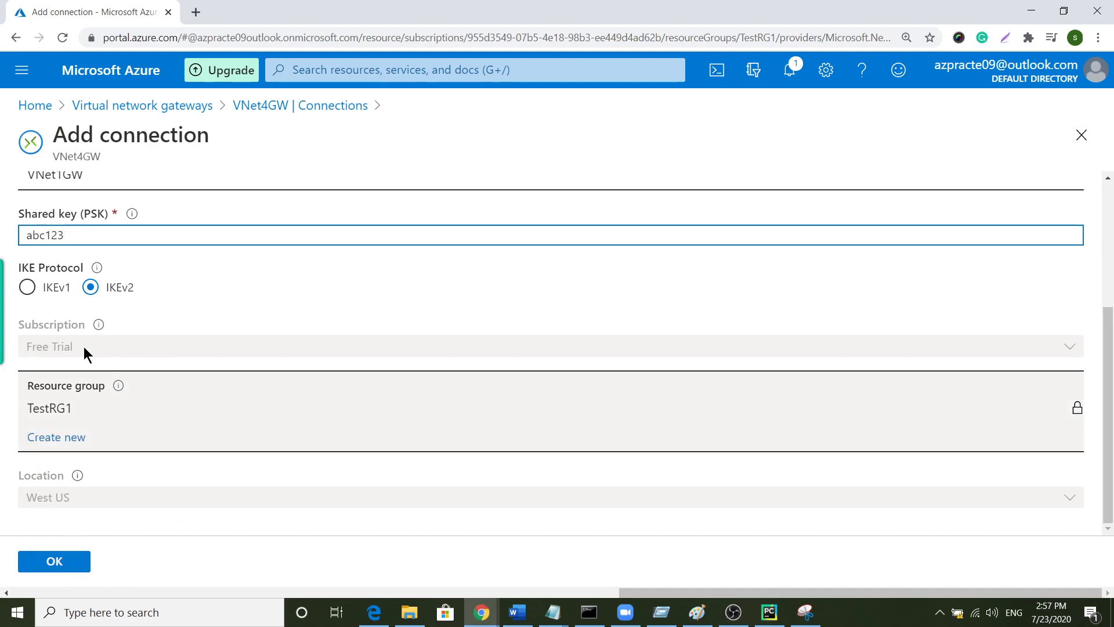
{"action": "left_click", "coordinate": [55, 562]}
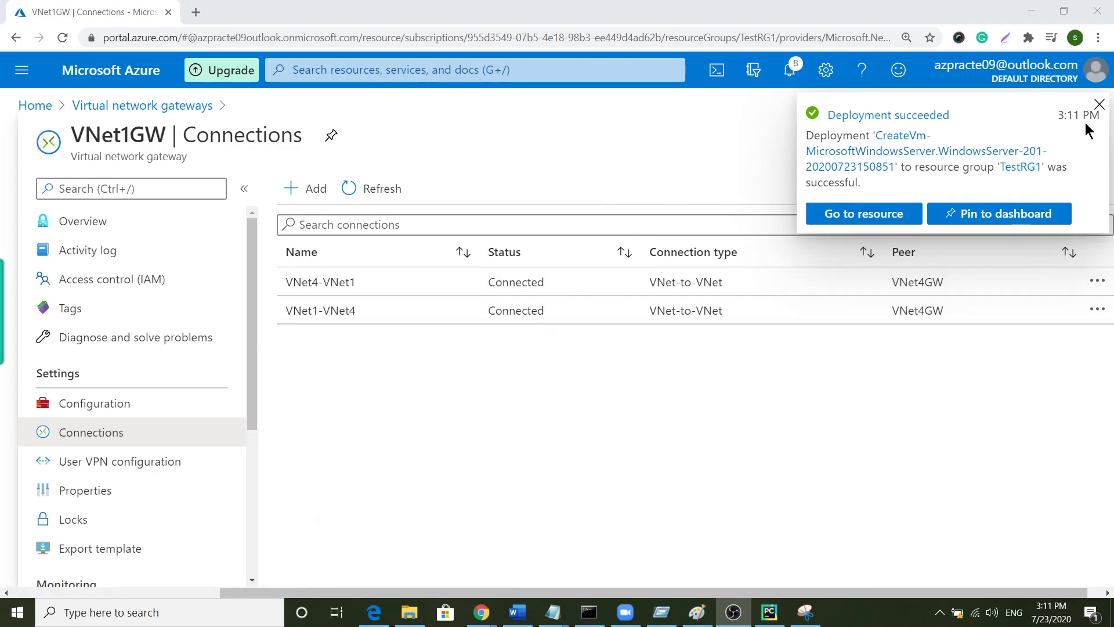
- Close the Deployment succeeded notification to reveal both Connected connections
{"action": "left_click", "coordinate": [1099, 104]}
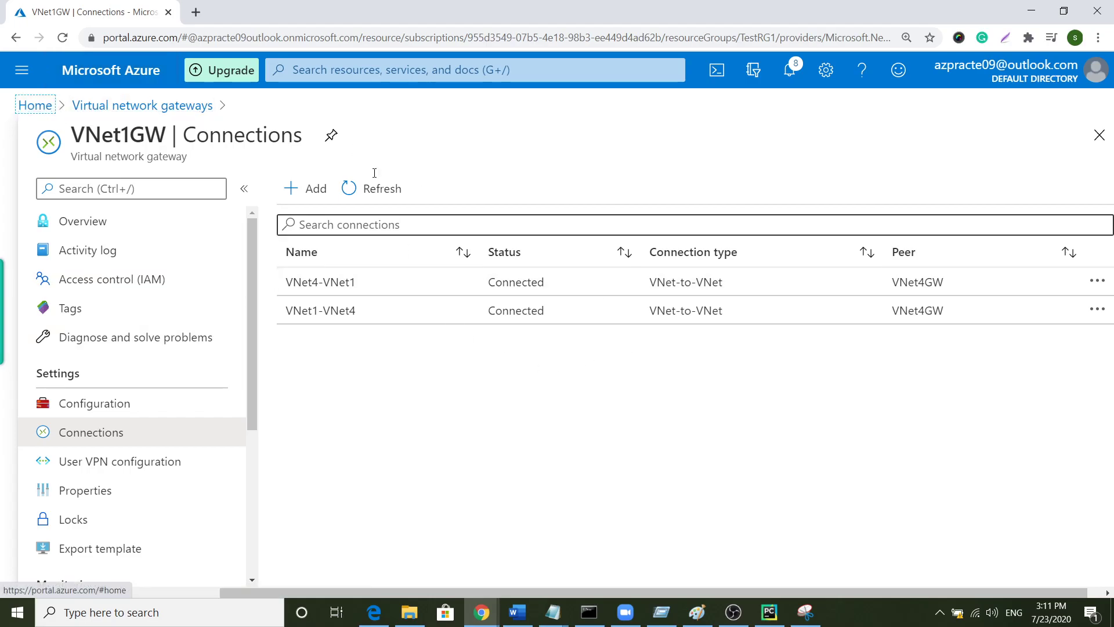
- Open VM1's networking details to read its private IP 10.1.0.4
{"action": "left_click", "coordinate": [35, 105]}
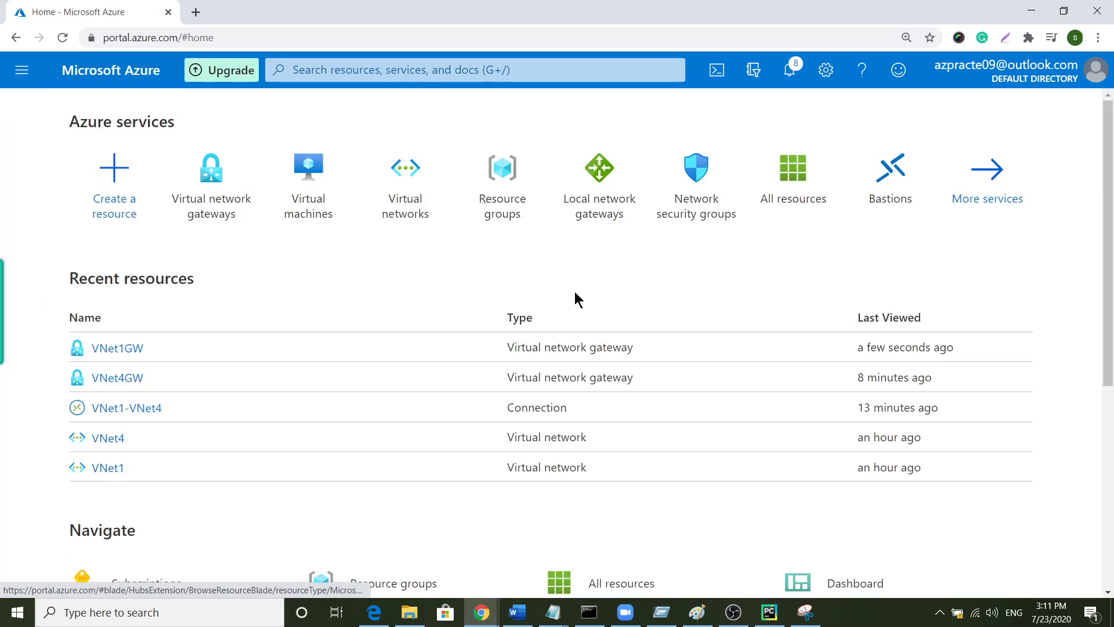
{"action": "left_click", "coordinate": [309, 177]}
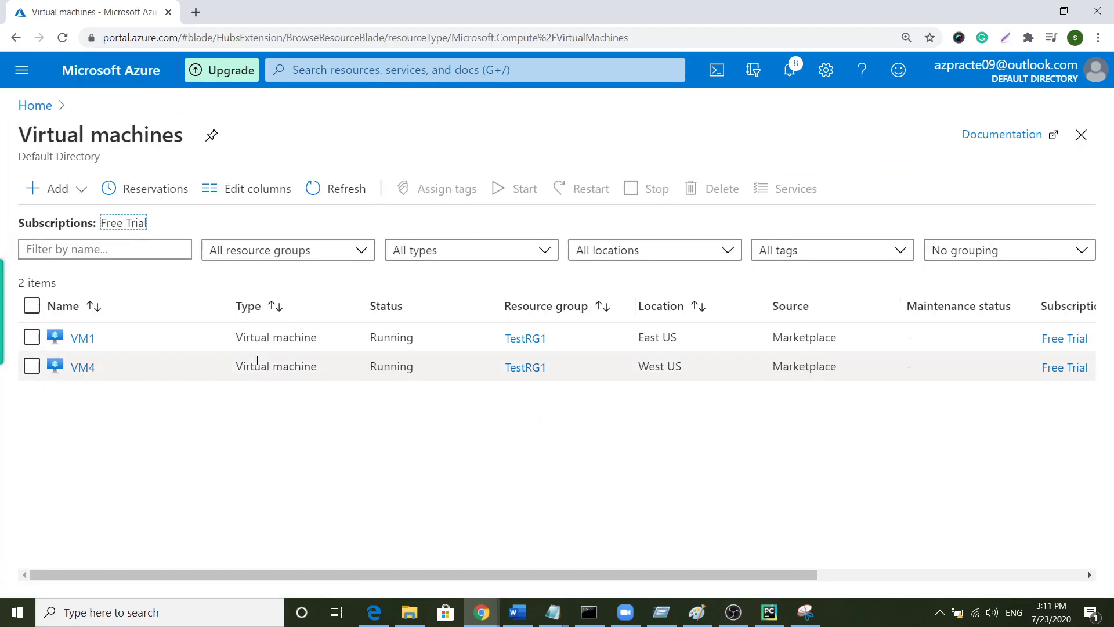
{"action": "left_click", "coordinate": [83, 337]}
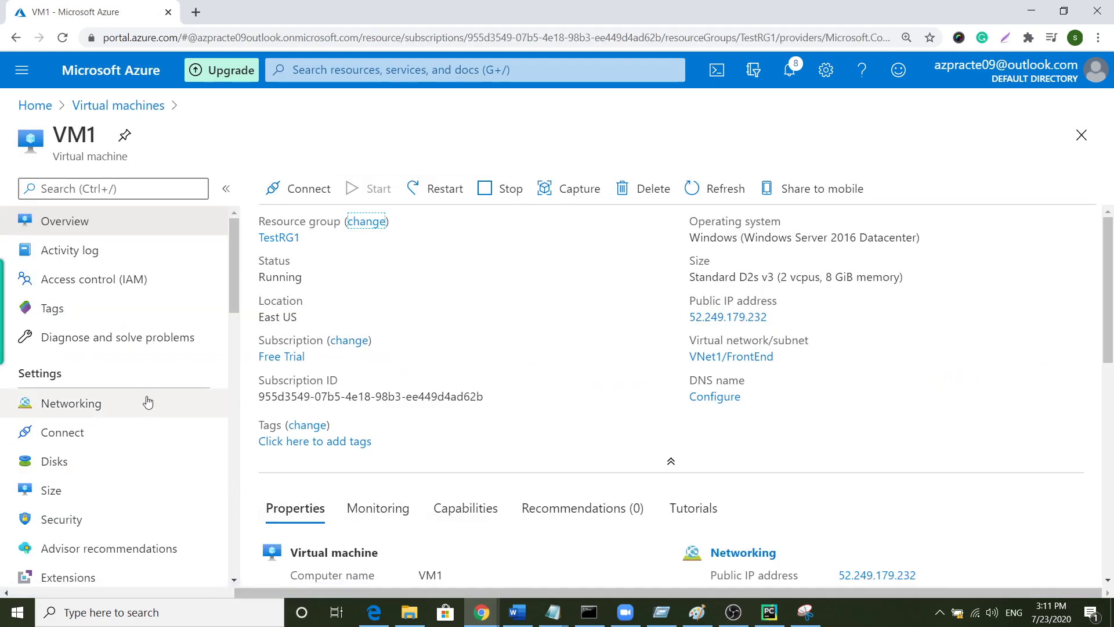
{"action": "scroll", "coordinate": [111, 400], "scroll_direction": "down", "scroll_amount": 2}
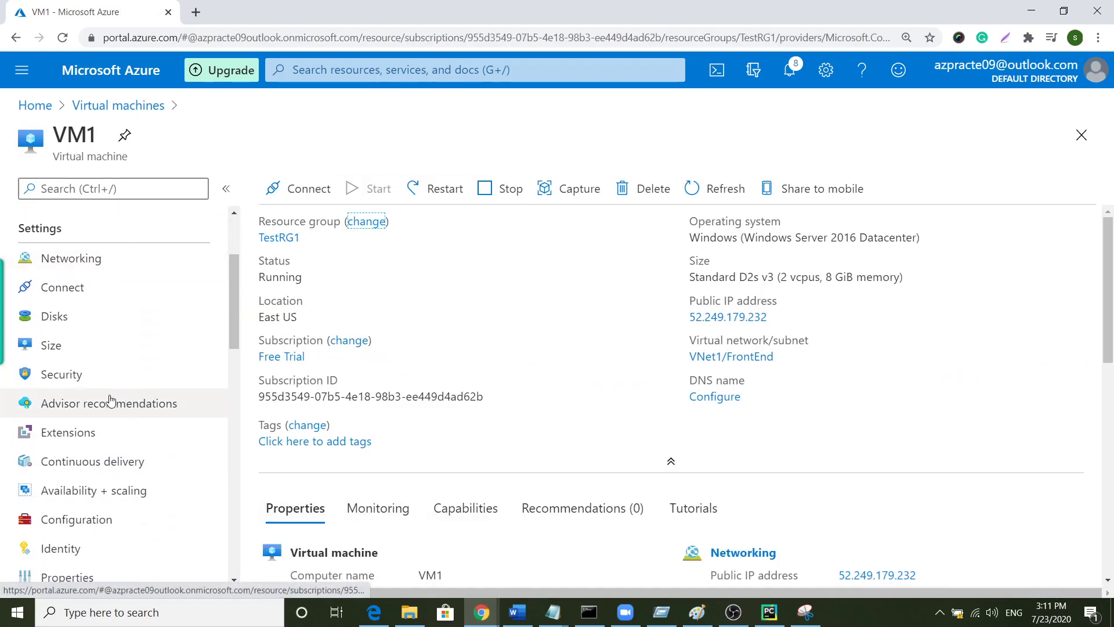
{"action": "left_click", "coordinate": [119, 258]}
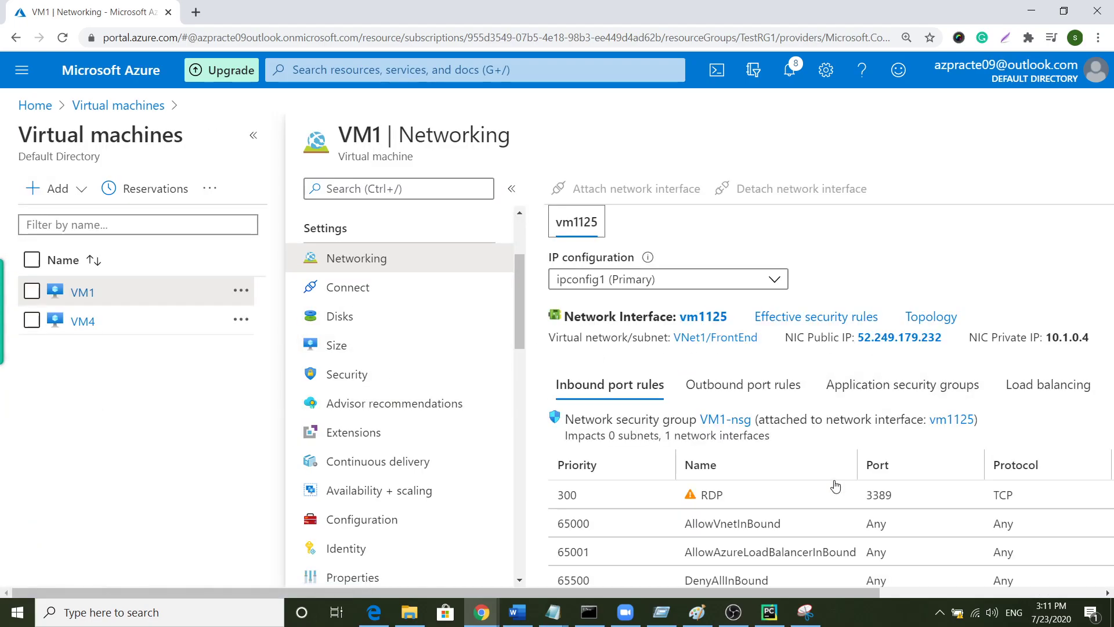
{"action": "scroll", "coordinate": [818, 483], "scroll_direction": "down", "scroll_amount": 1}
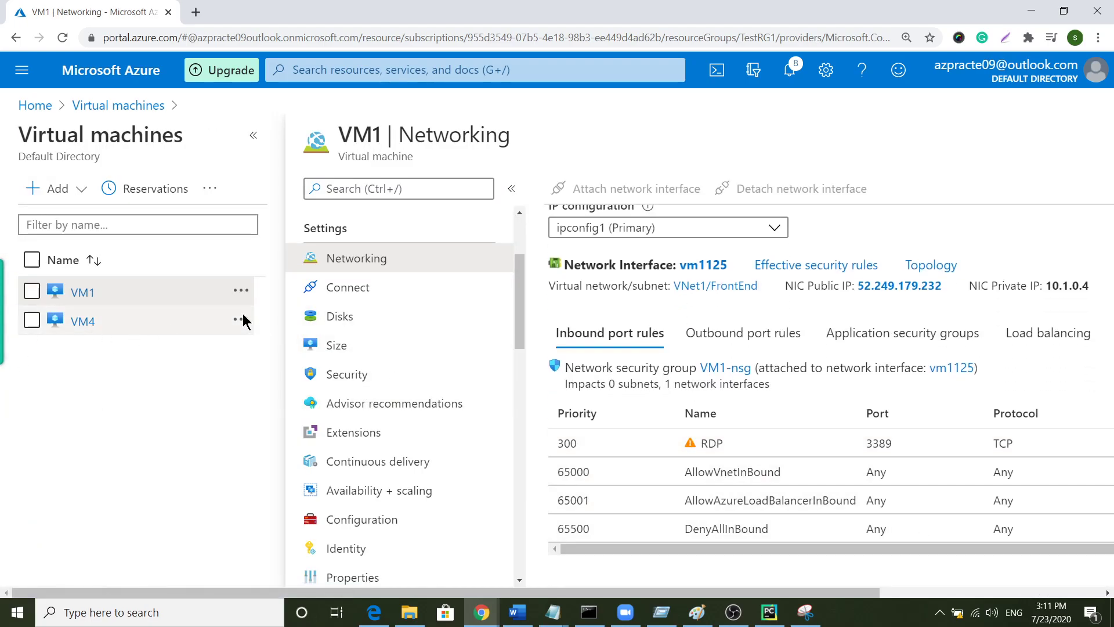
- Open the VNet4GW gateway from the virtual network gateways list and show its connections
{"action": "left_click", "coordinate": [49, 108]}
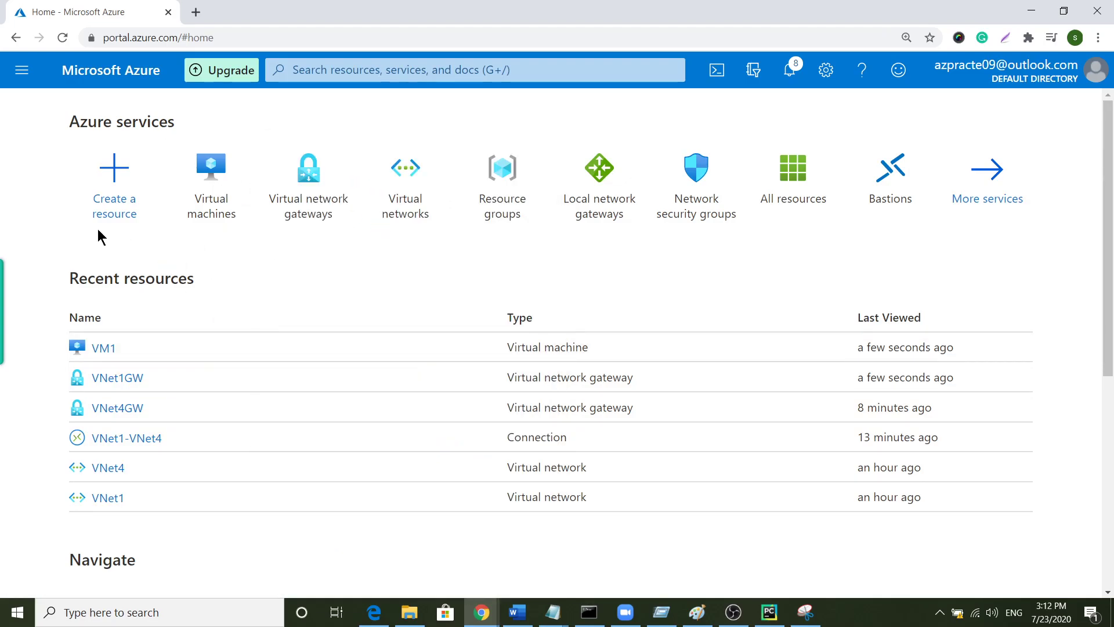
{"action": "left_click", "coordinate": [318, 208]}
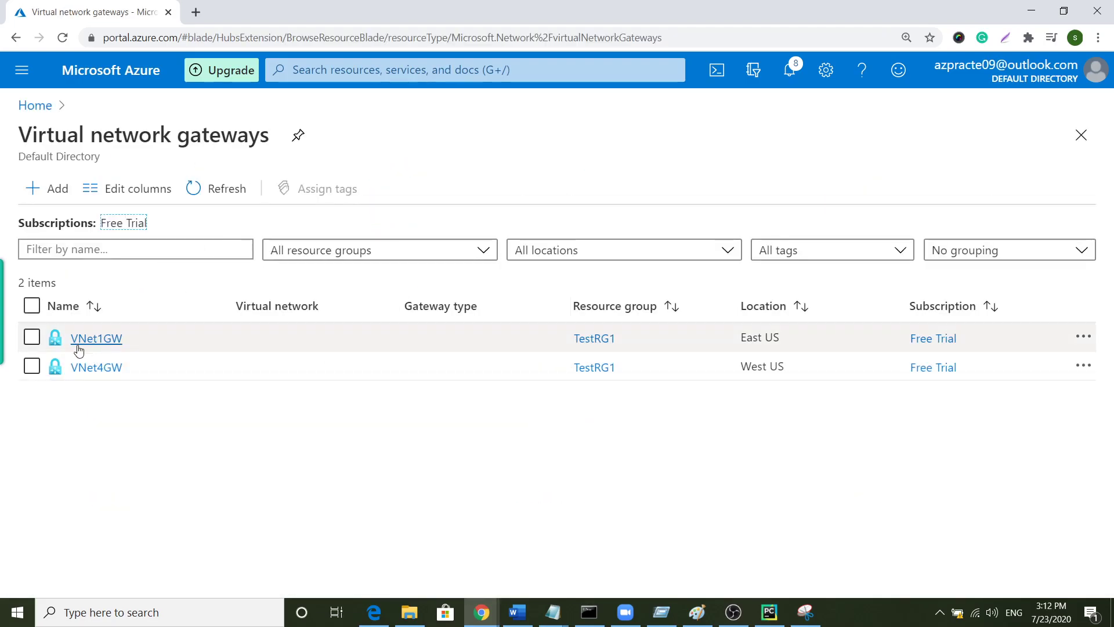
{"action": "left_click", "coordinate": [96, 367]}
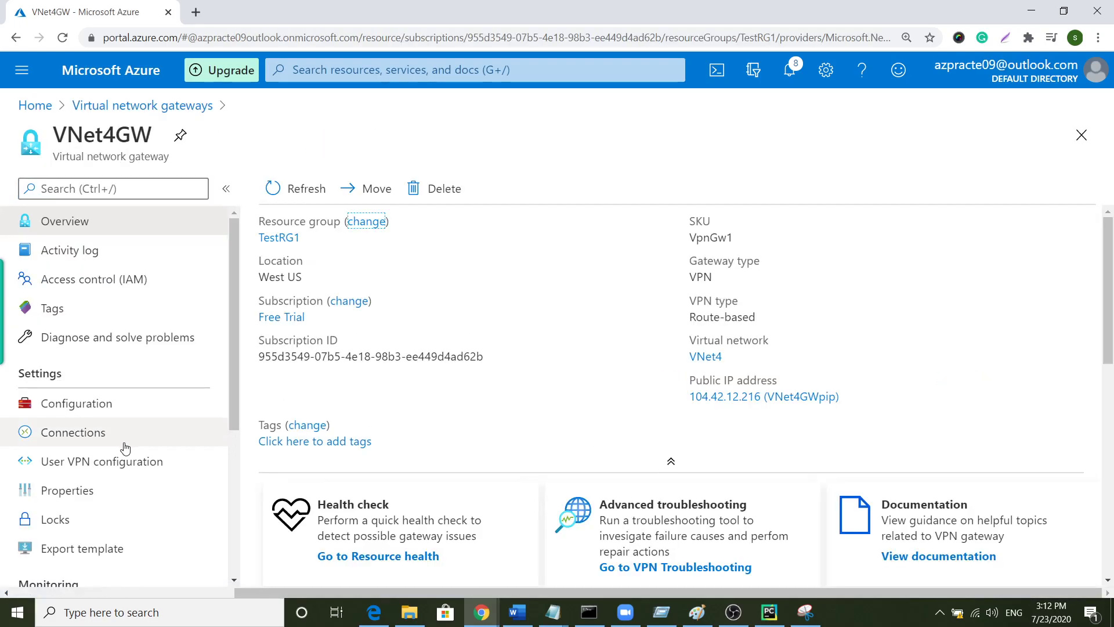
{"action": "left_click", "coordinate": [73, 432]}
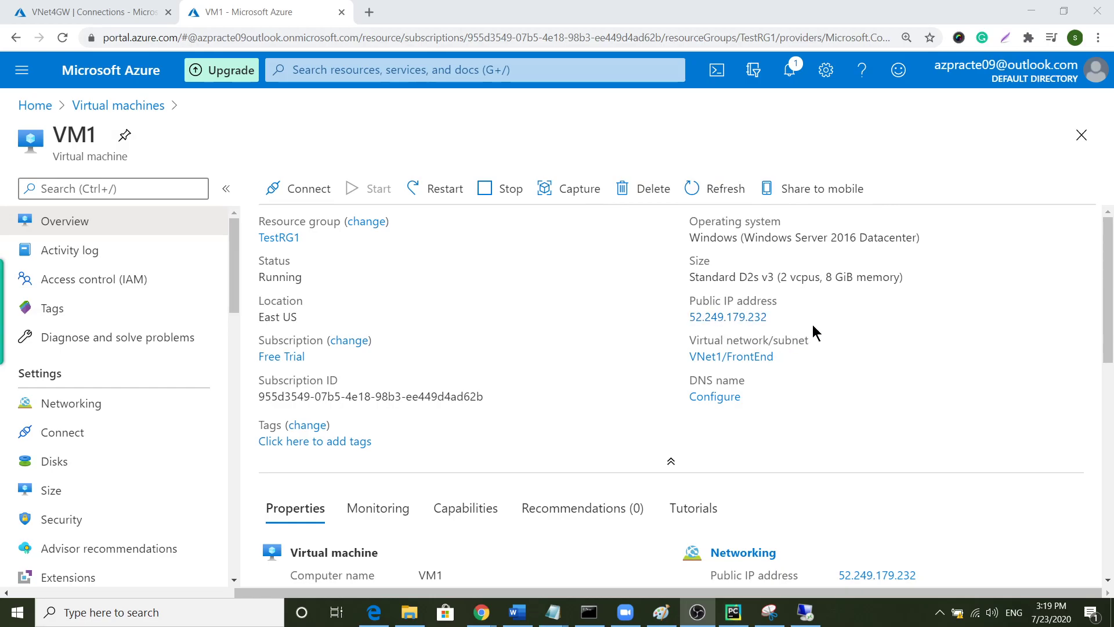
- Copy VM1's public IP and start a Remote Desktop Connection to 52.249.179.232
{"action": "left_click", "coordinate": [777, 317]}
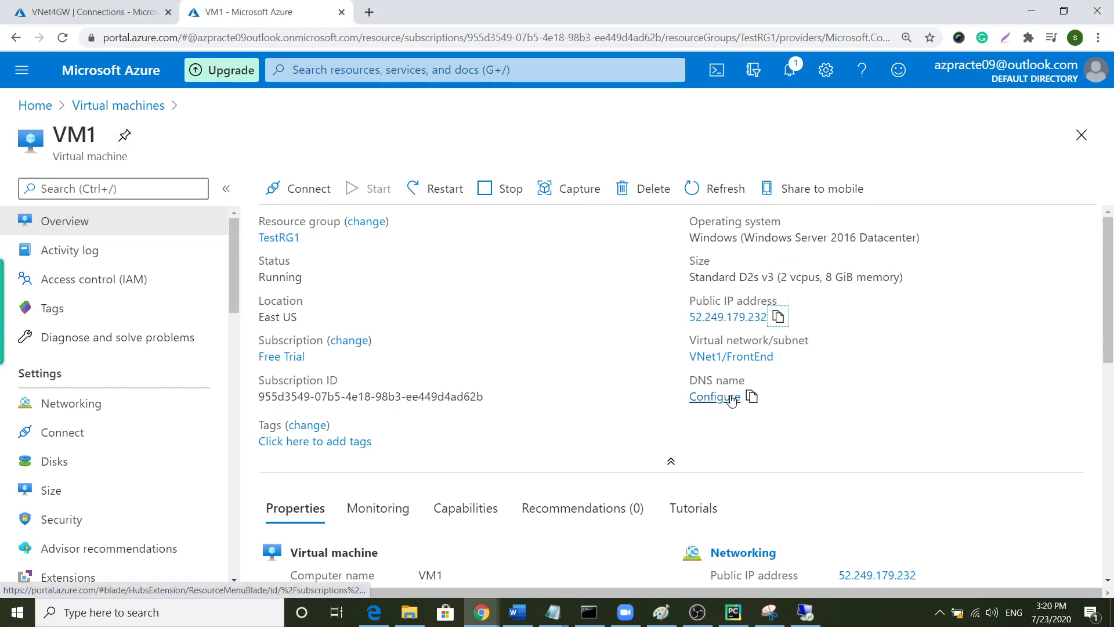
{"action": "key", "text": "super"}
{"action": "type", "text": "mst"}
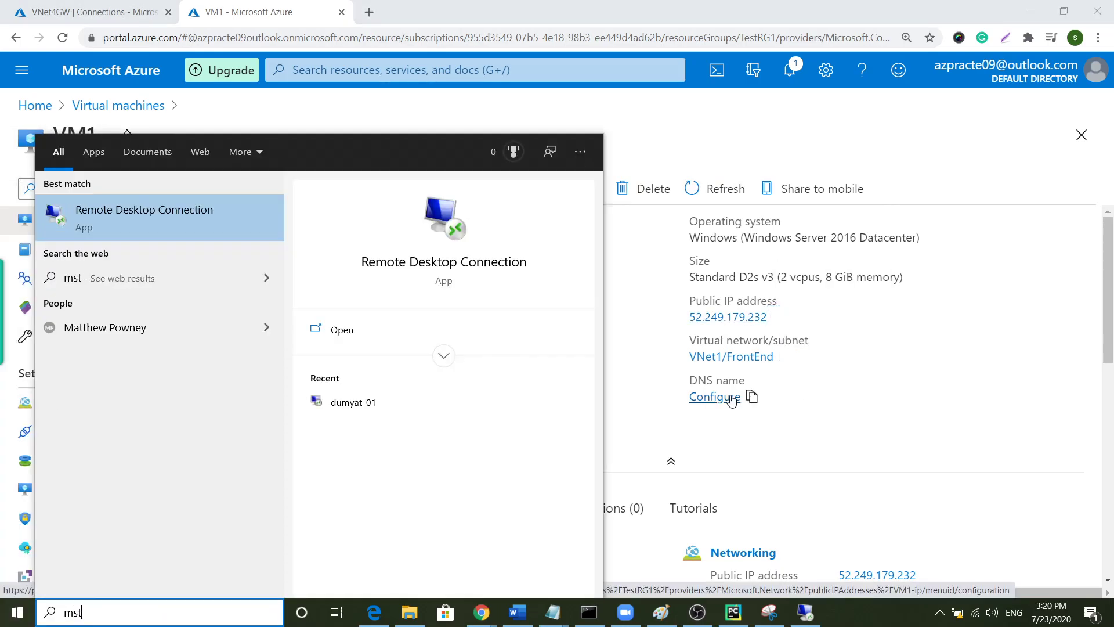
{"action": "key", "text": "Return"}
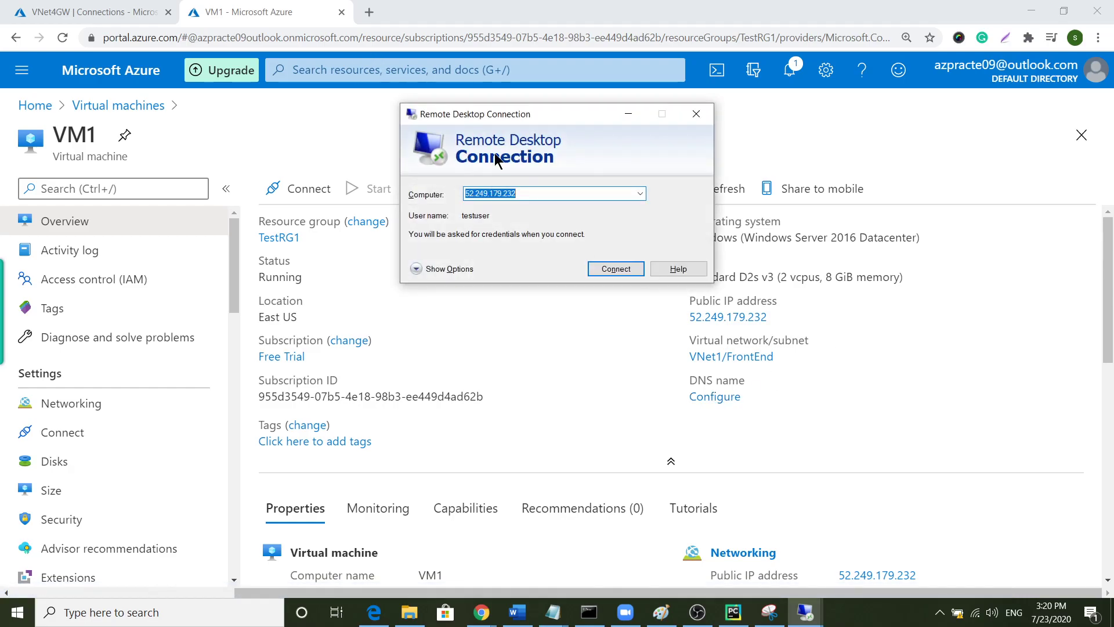
{"action": "double_click", "coordinate": [541, 186]}
{"action": "left_click", "coordinate": [607, 271]}
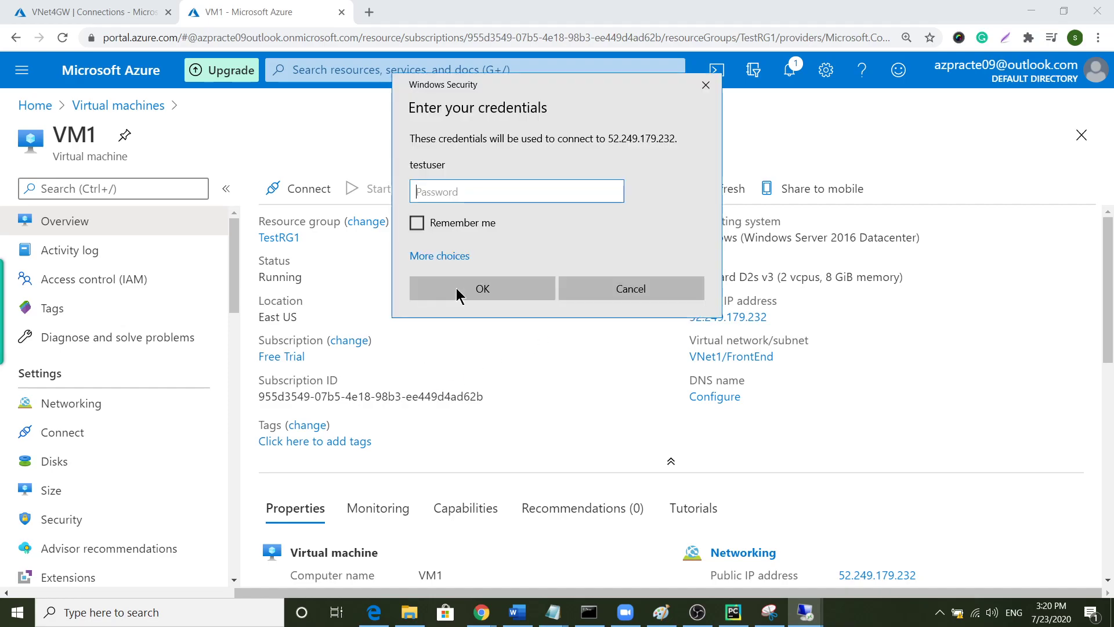
- Enter the account password and accept the certificate warning to connect to VM1
{"action": "type", "text": "••"}
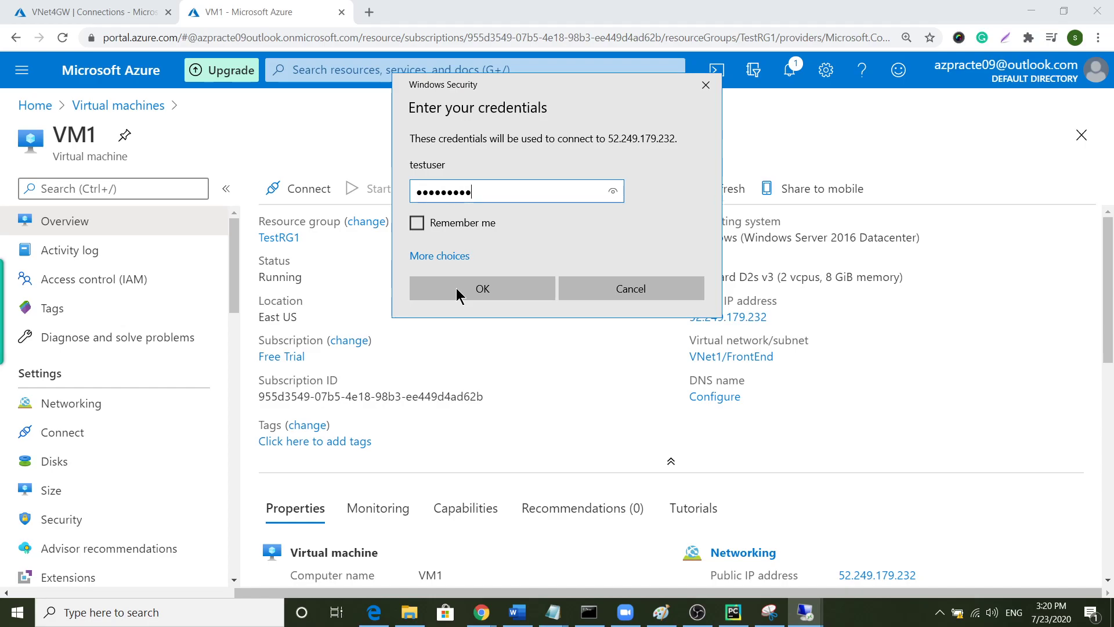
{"action": "left_click", "coordinate": [457, 294]}
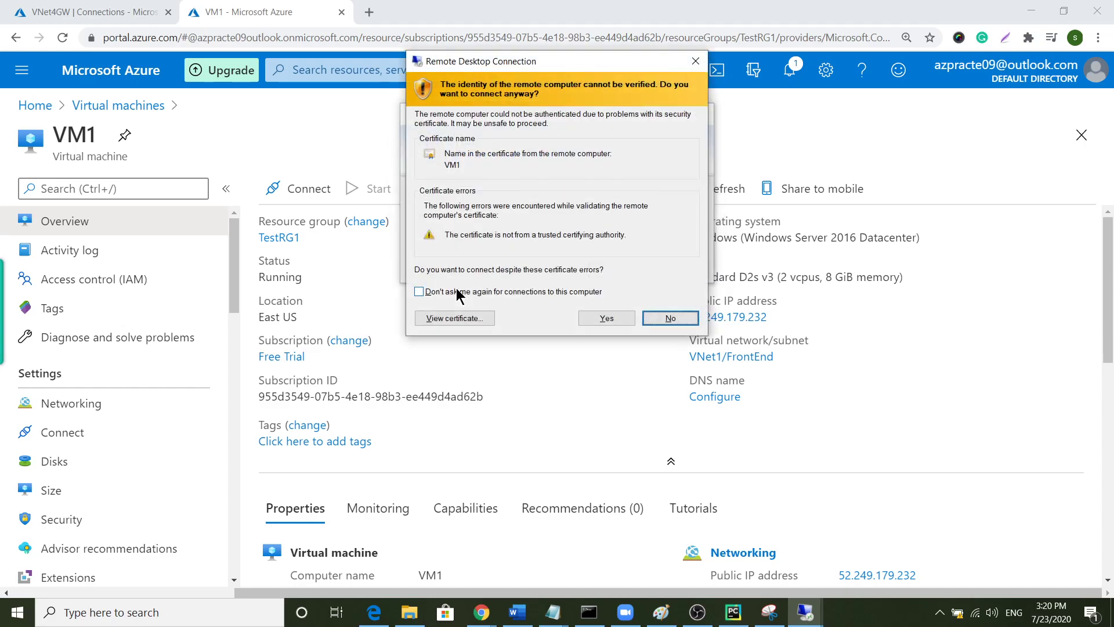
{"action": "left_click", "coordinate": [605, 318]}
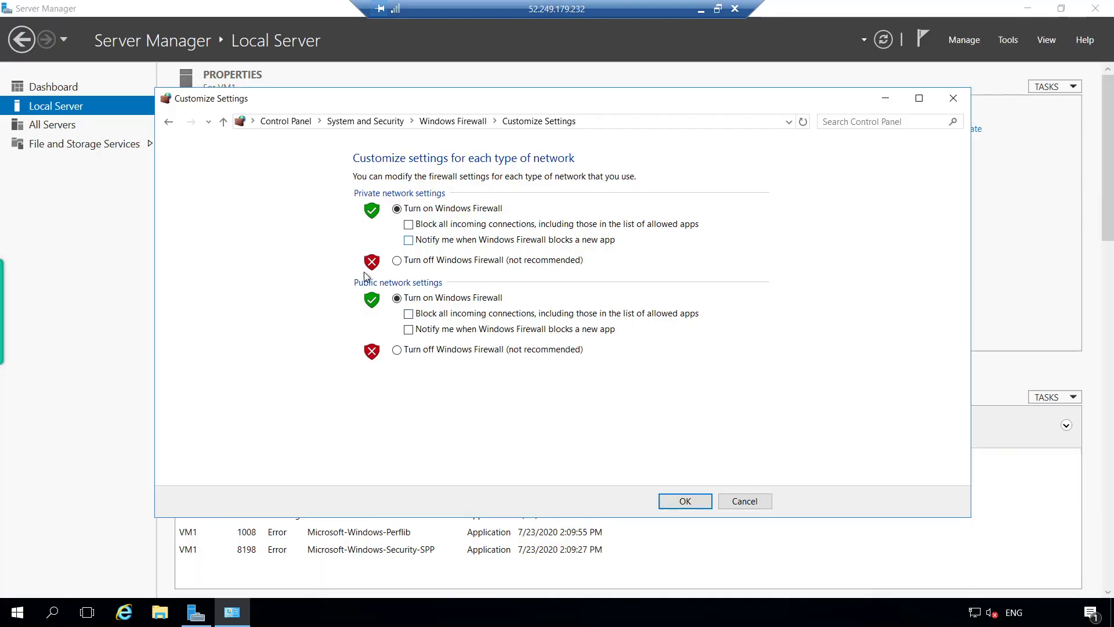
- Cancel the firewall customization, minimize Windows Firewall, close Server Manager, and minimize the VM1 session
{"action": "left_click", "coordinate": [745, 500]}
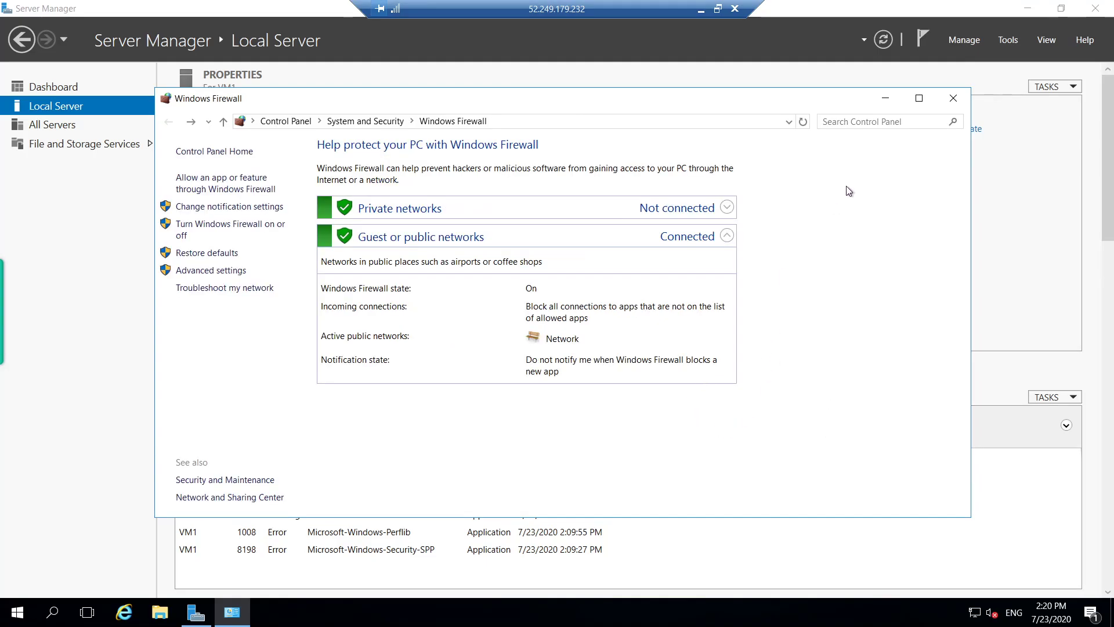
{"action": "left_click", "coordinate": [885, 98]}
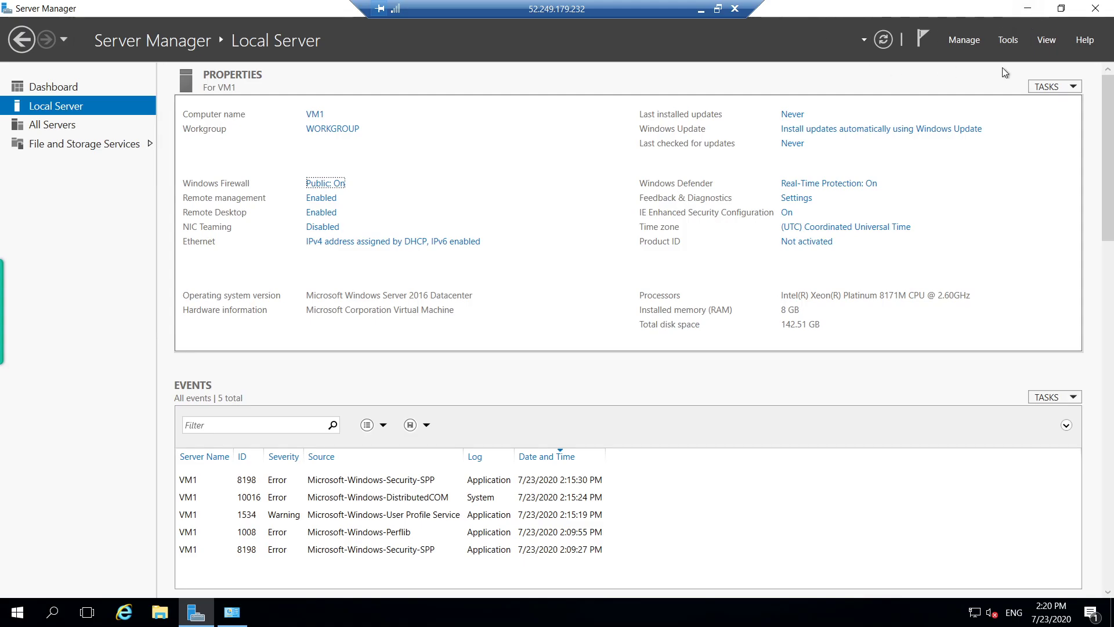
{"action": "left_click", "coordinate": [1096, 9]}
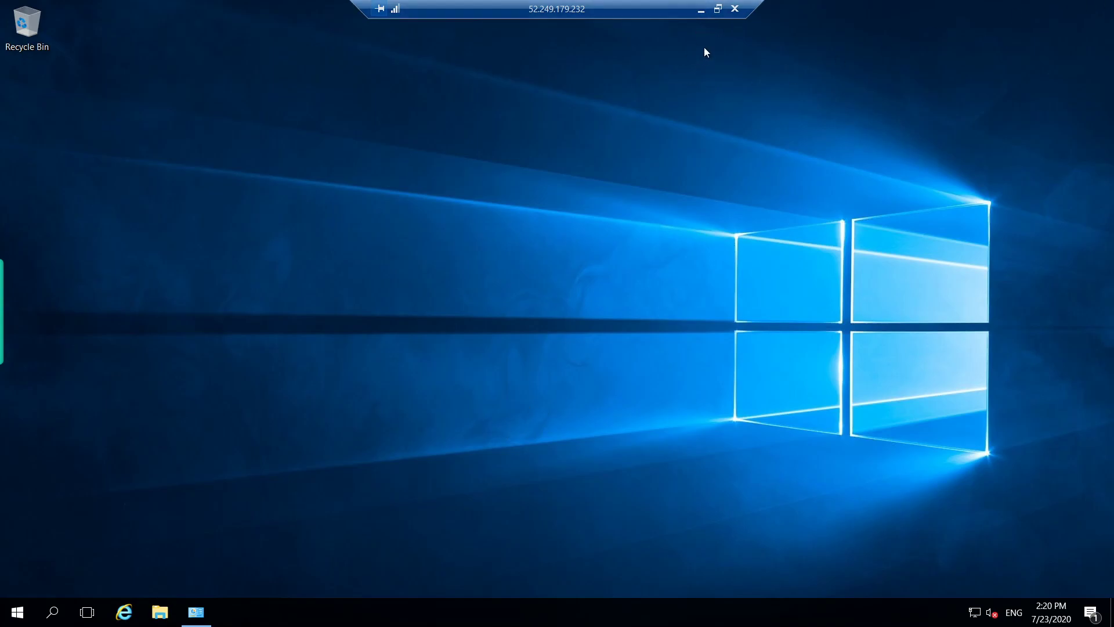
{"action": "left_click", "coordinate": [701, 10]}
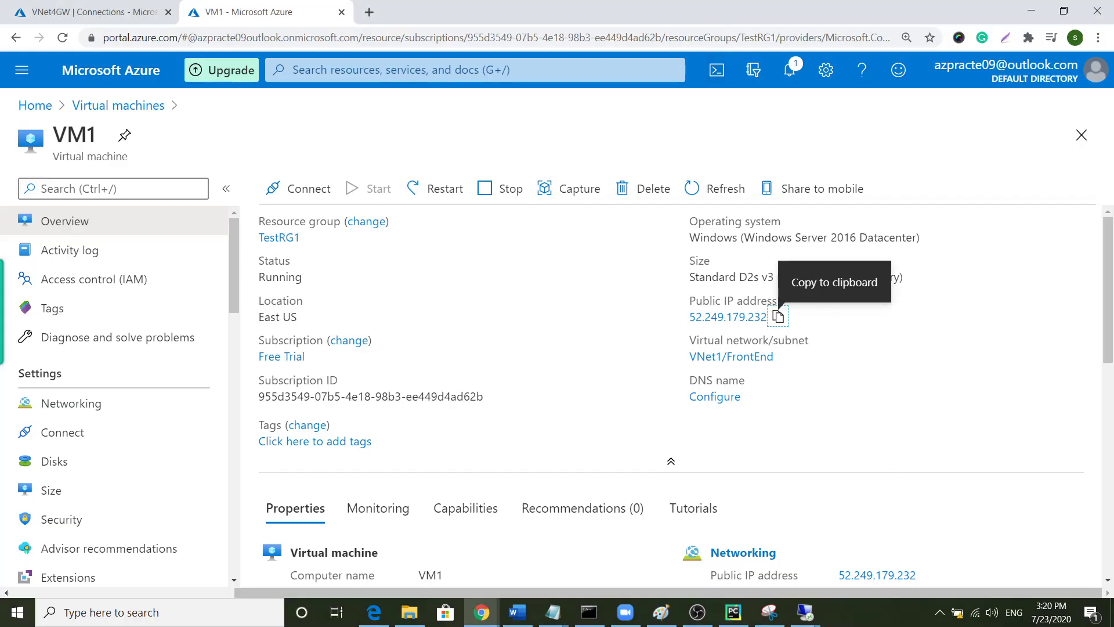
- Copy VM4's public IP 13.64.234.220 from its overview page
{"action": "left_click", "coordinate": [35, 106]}
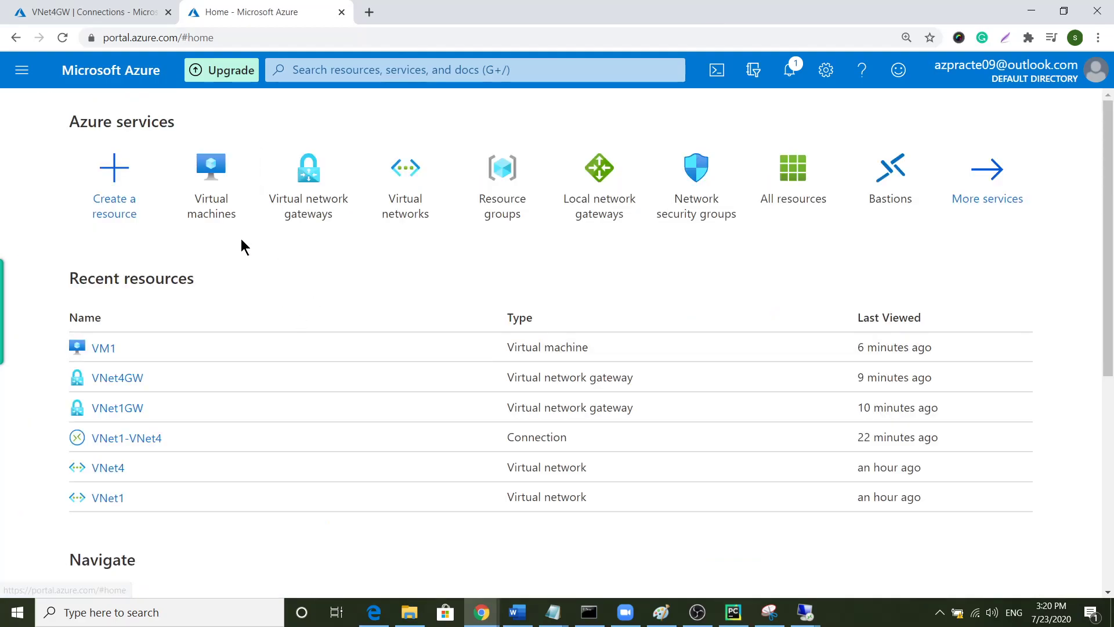
{"action": "left_click", "coordinate": [212, 204]}
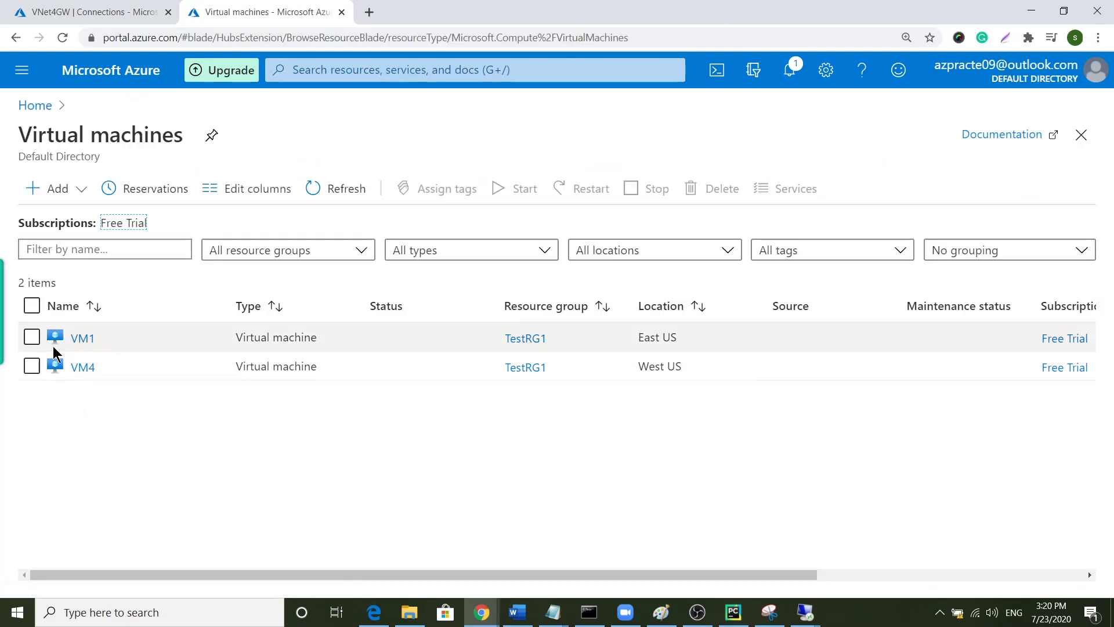
{"action": "left_click", "coordinate": [83, 367]}
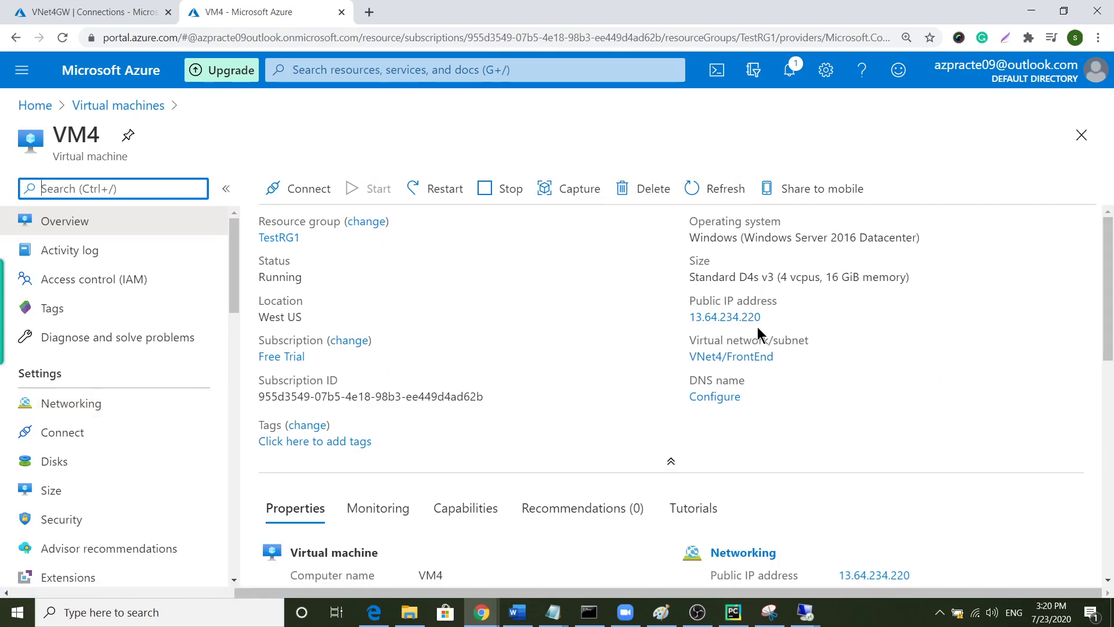
{"action": "left_click", "coordinate": [771, 316]}
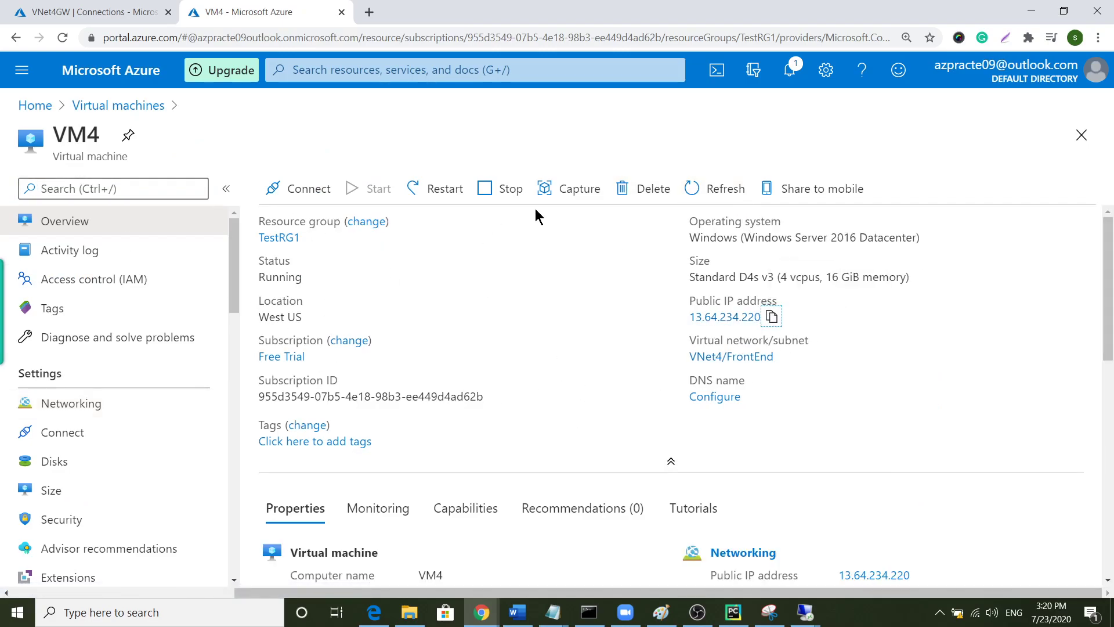
- Launch Remote Desktop Connection to 13.64.234.220, try the password, and dismiss the failed logon
{"action": "key", "text": "super"}
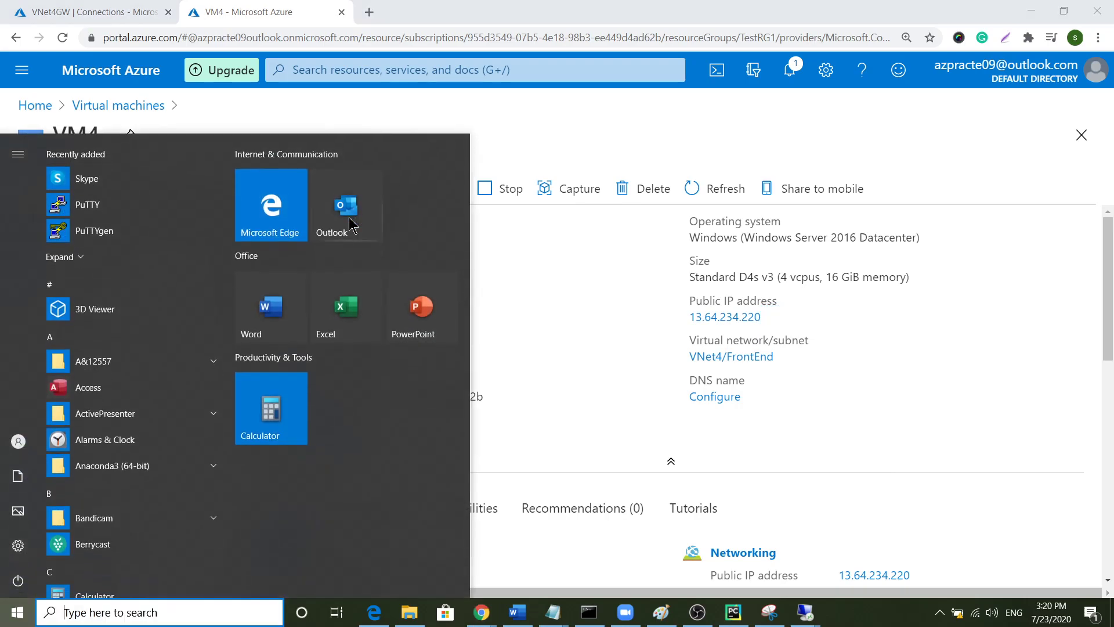
{"action": "type", "text": "run"}
{"action": "key", "text": "Return"}
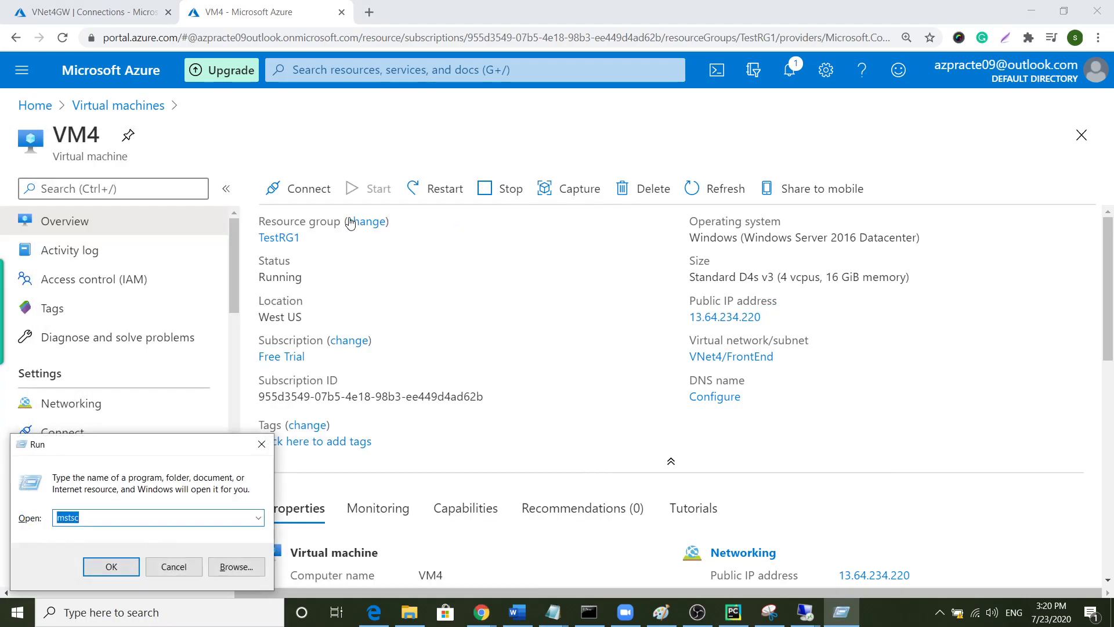
{"action": "key", "text": "Return"}
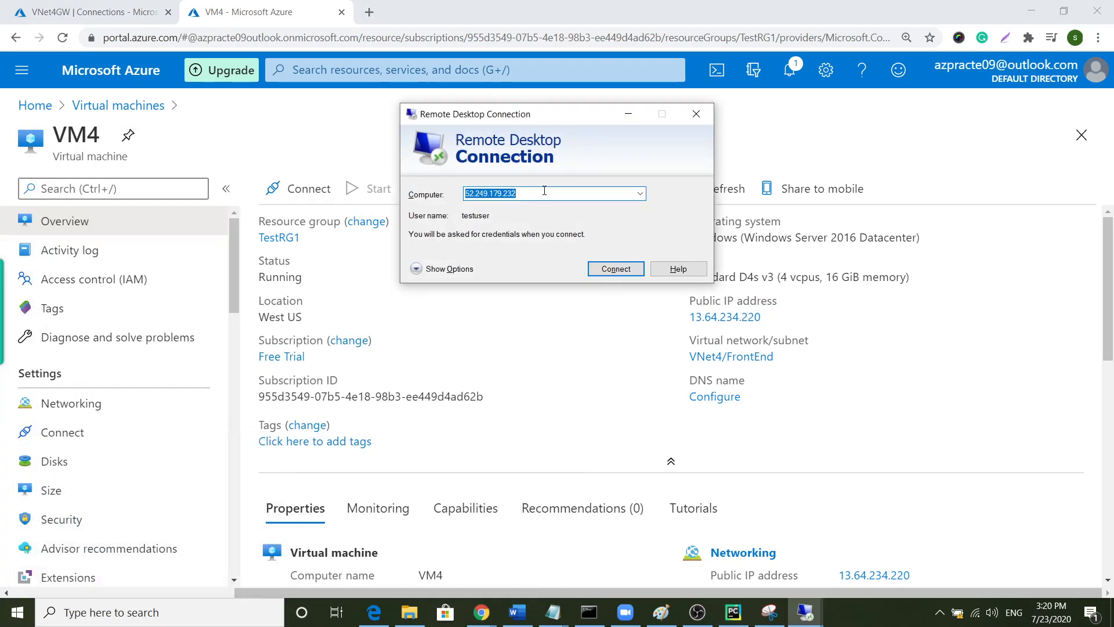
{"action": "key", "text": "ctrl+v"}
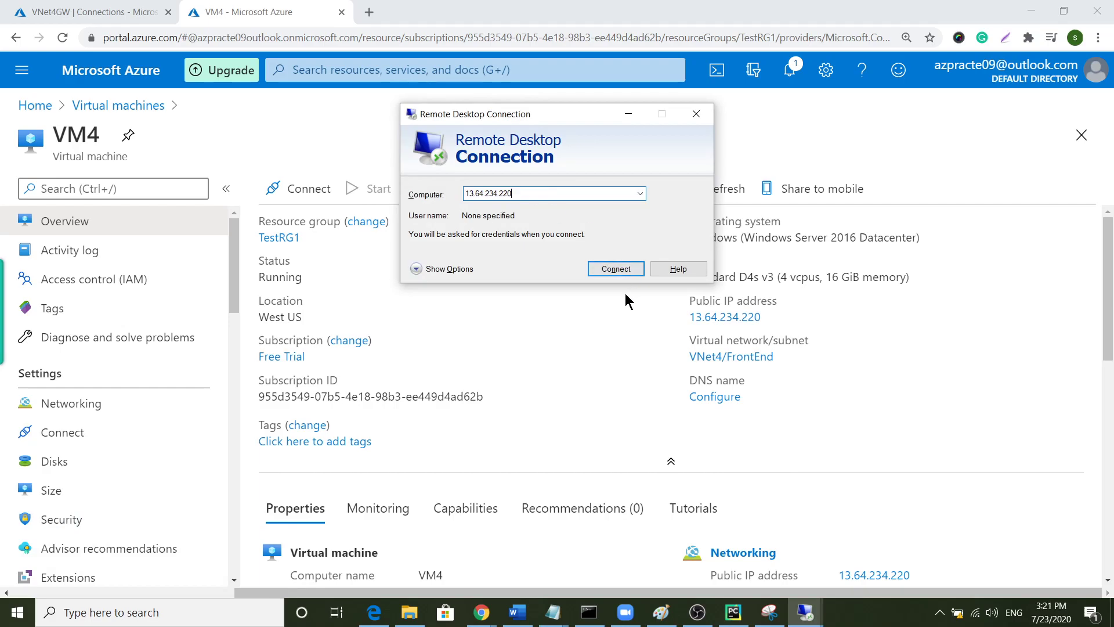
{"action": "left_click", "coordinate": [606, 274]}
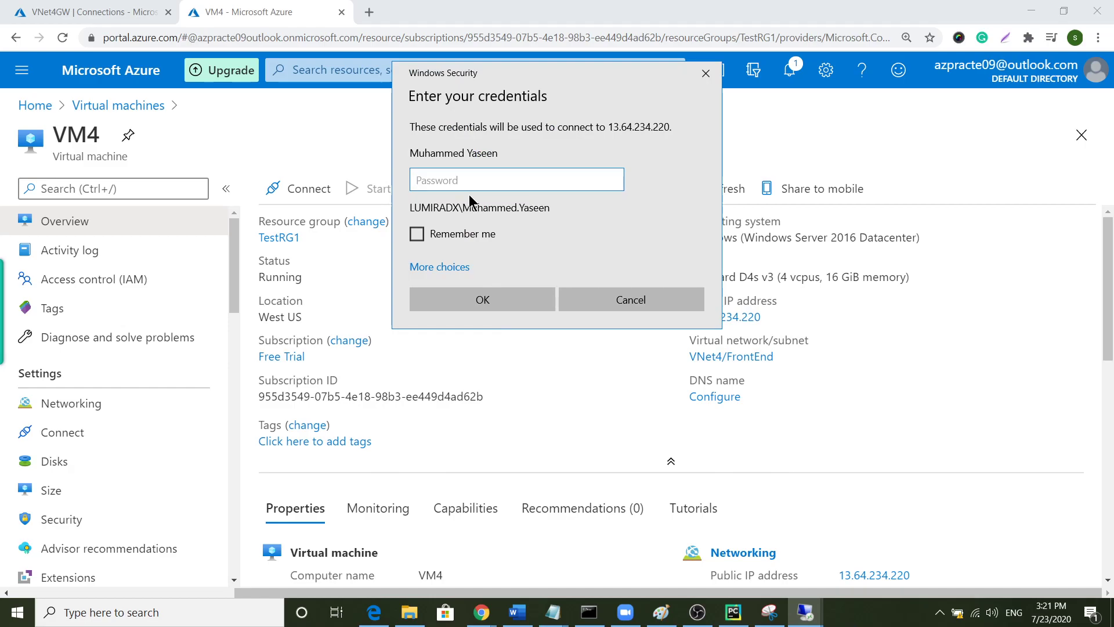
{"action": "type", "text": "****"}
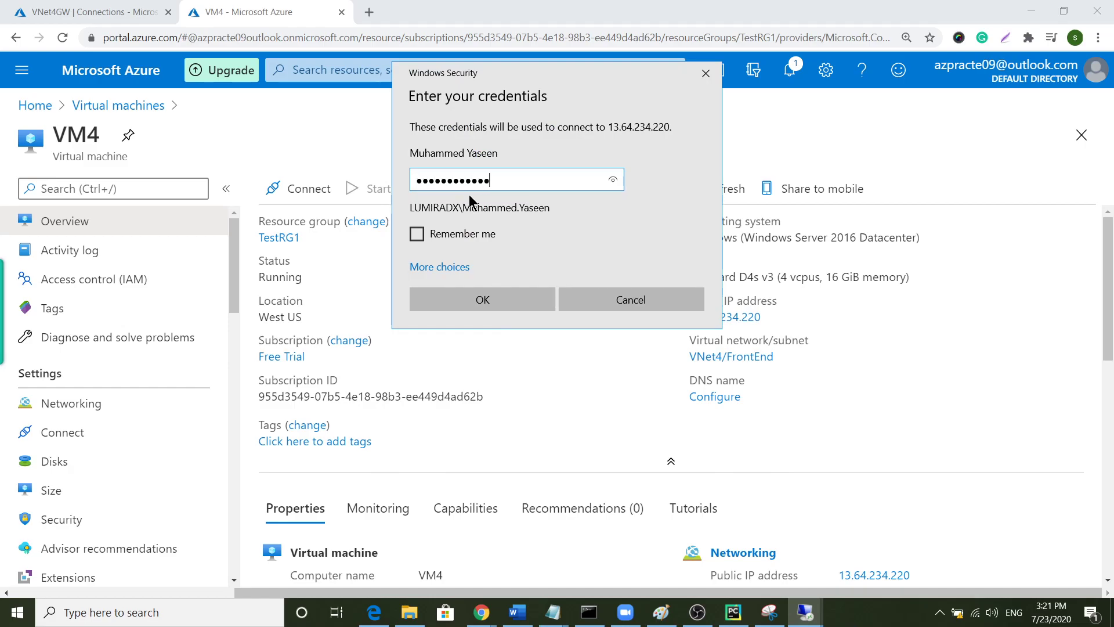
{"action": "key", "text": "Return"}
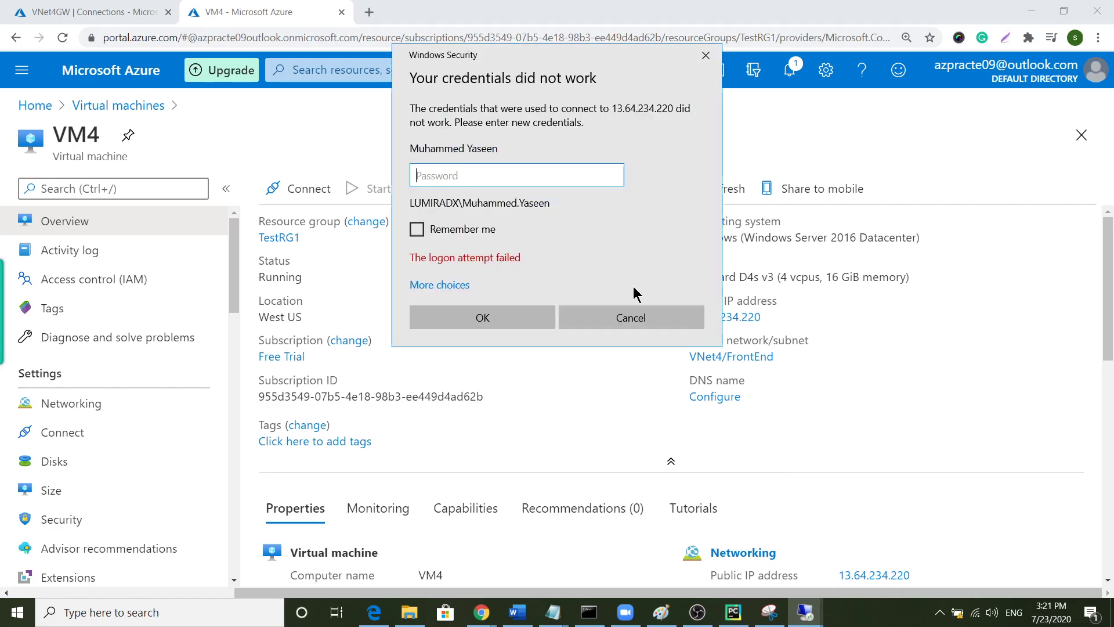
{"action": "left_click", "coordinate": [649, 322]}
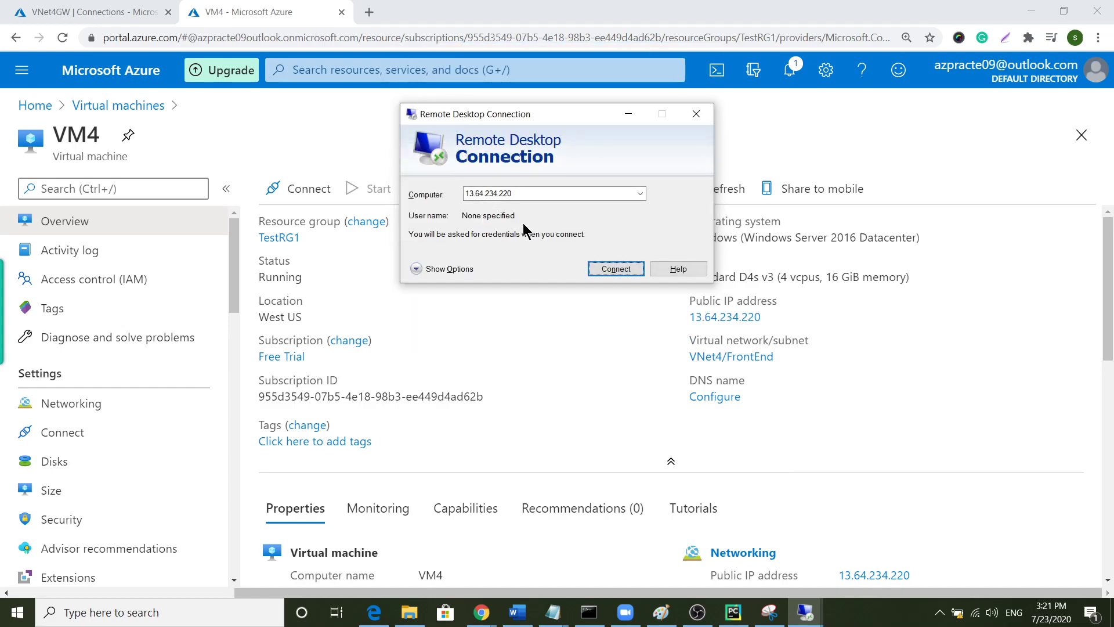
- Connect to VM4 as user testuser with its password, accepting the certificate warning
{"action": "left_click", "coordinate": [417, 269]}
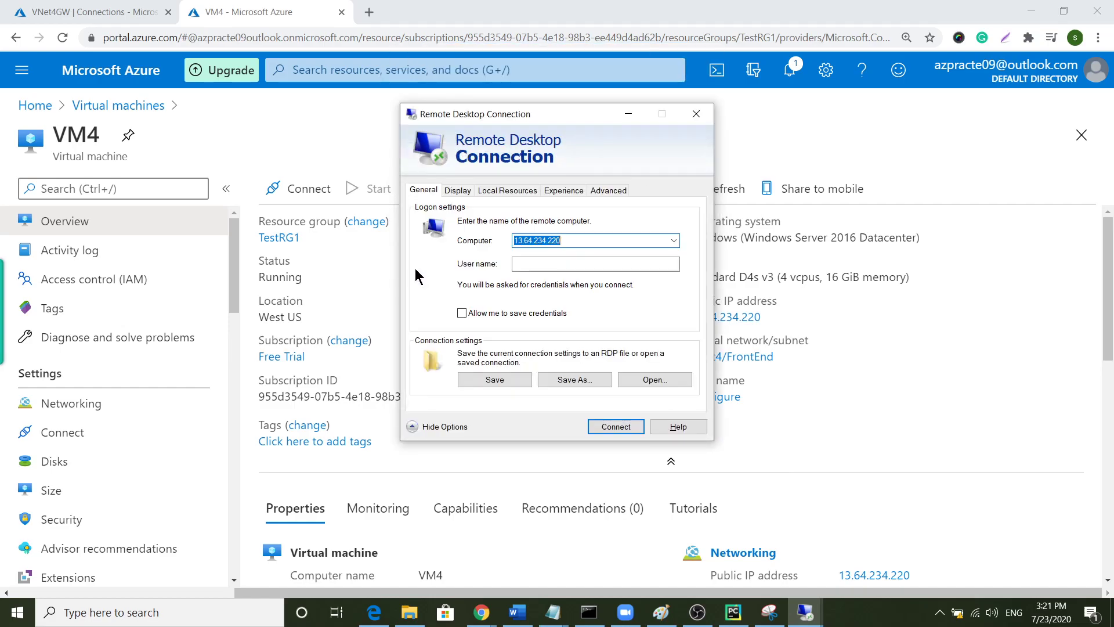
{"action": "left_click", "coordinate": [598, 263]}
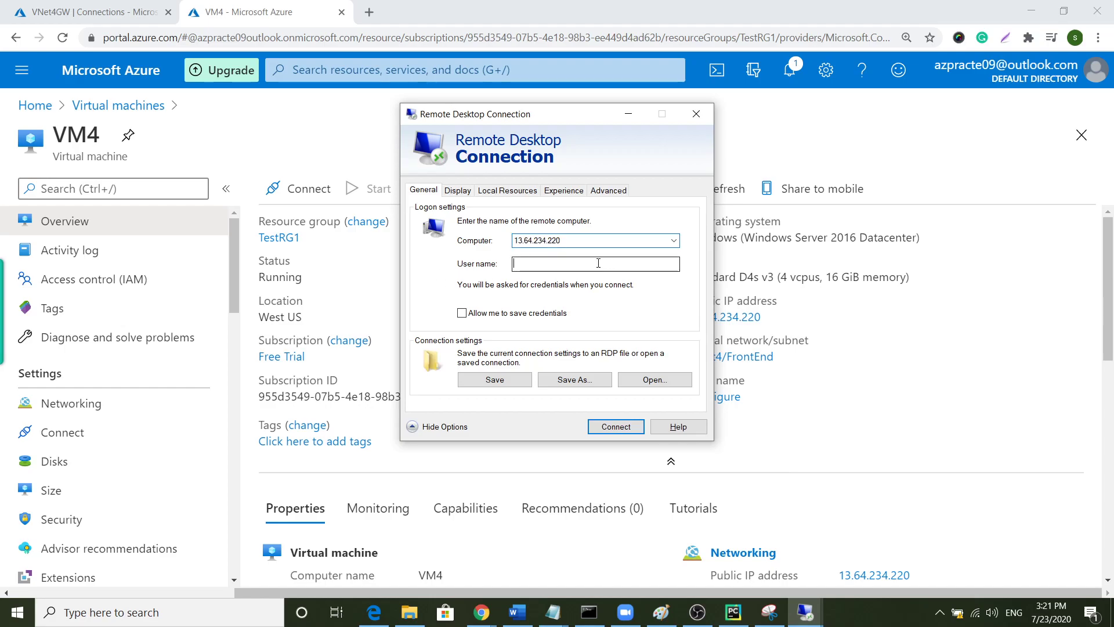
{"action": "type", "text": "testuser"}
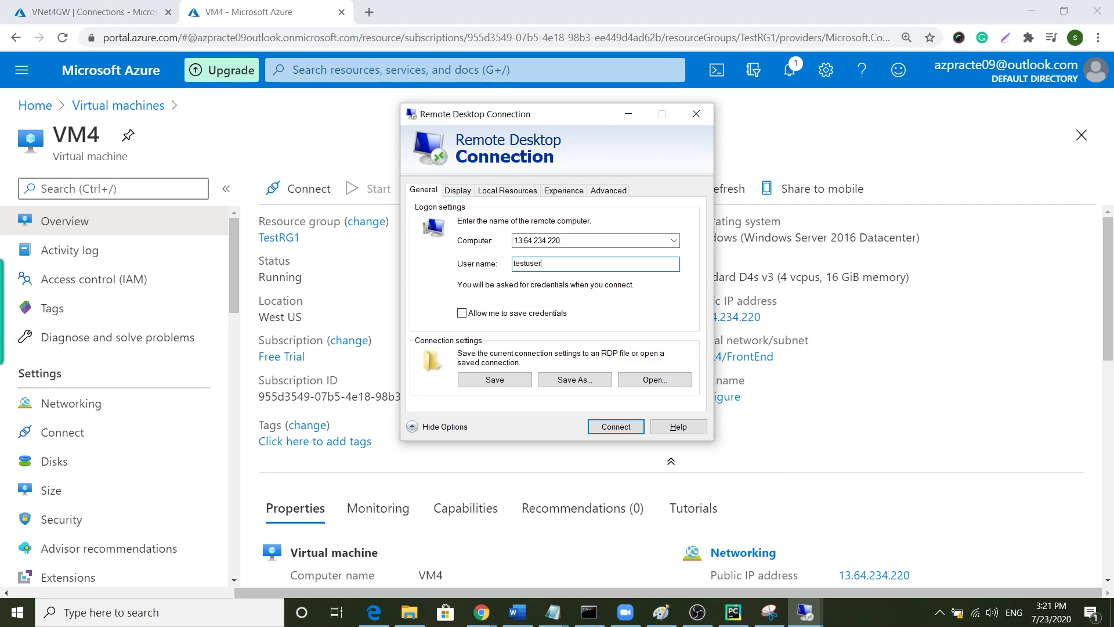
{"action": "key", "text": "shift+Tab"}
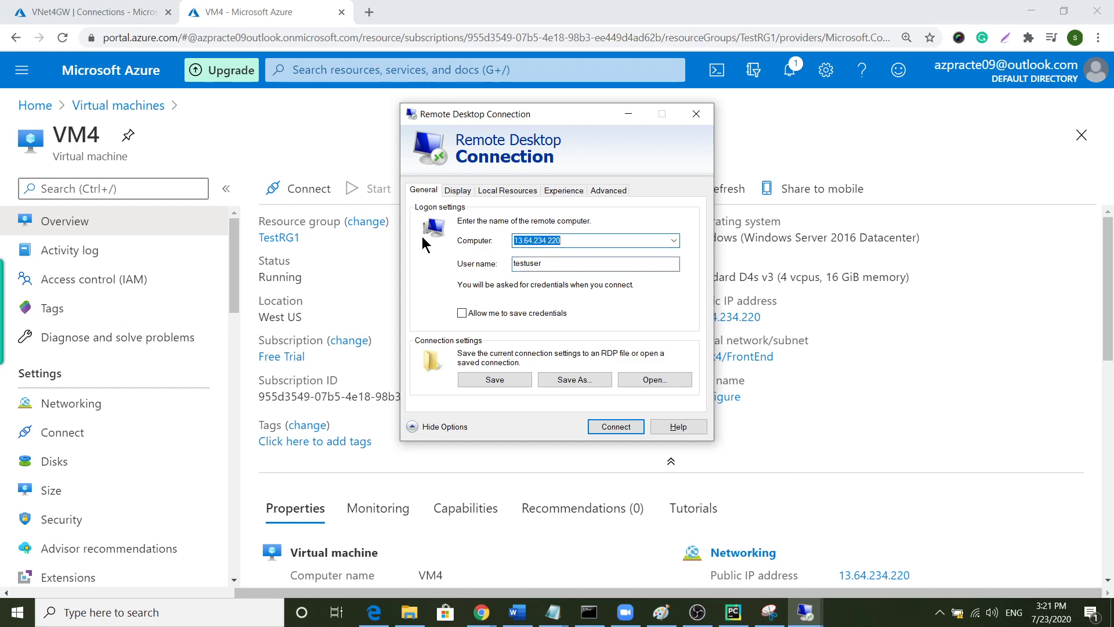
{"action": "left_click", "coordinate": [624, 428]}
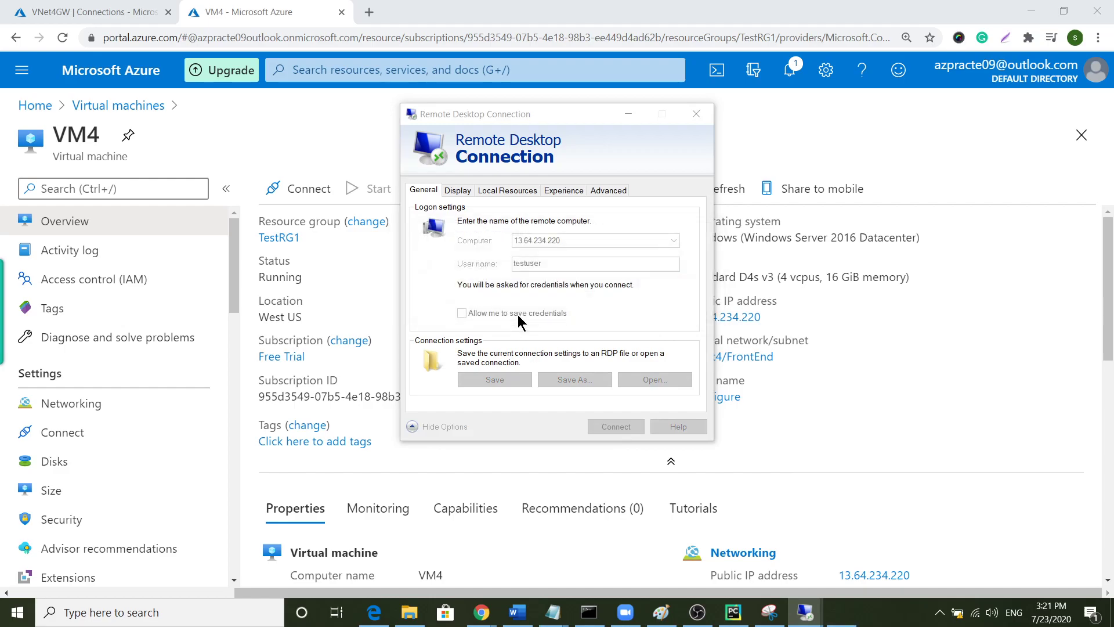
{"action": "type", "text": "••••••••••••"}
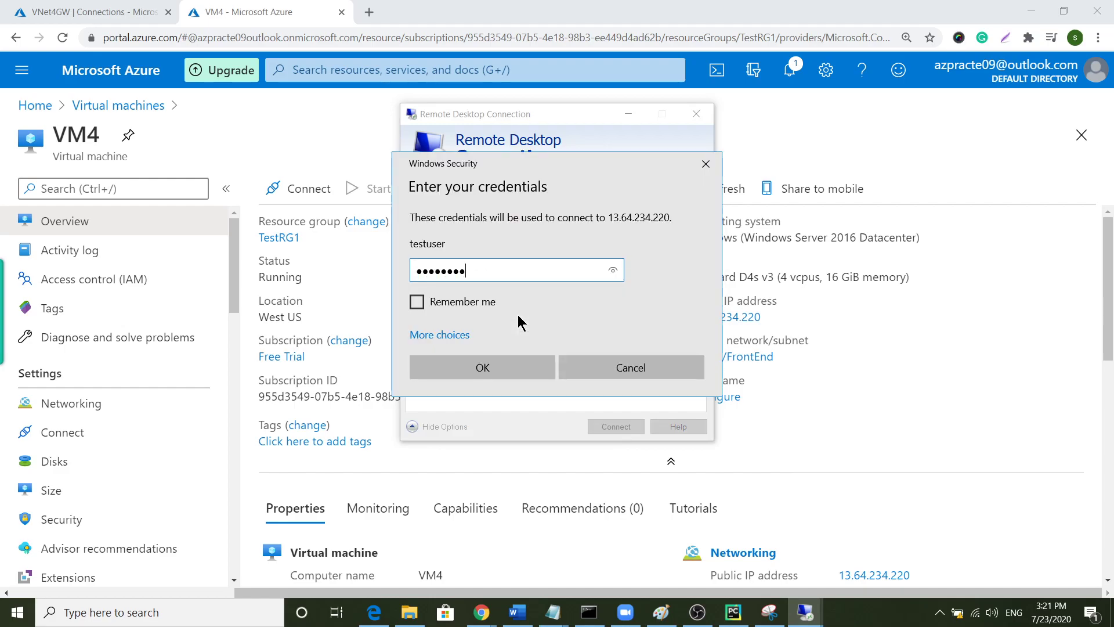
{"action": "key", "text": "Return"}
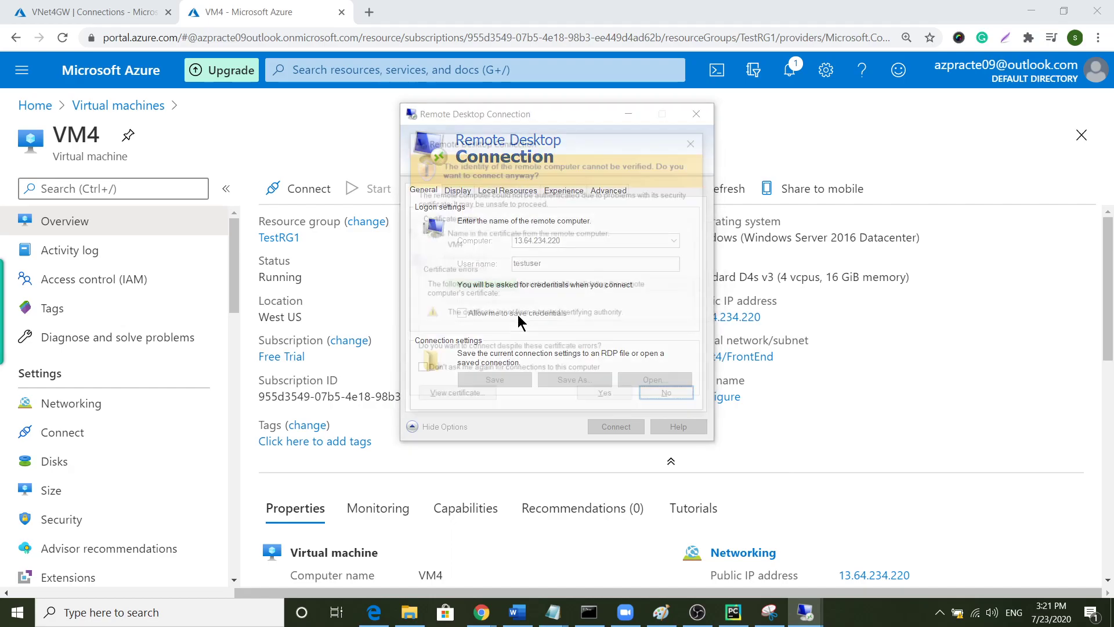
{"action": "left_click", "coordinate": [589, 392]}
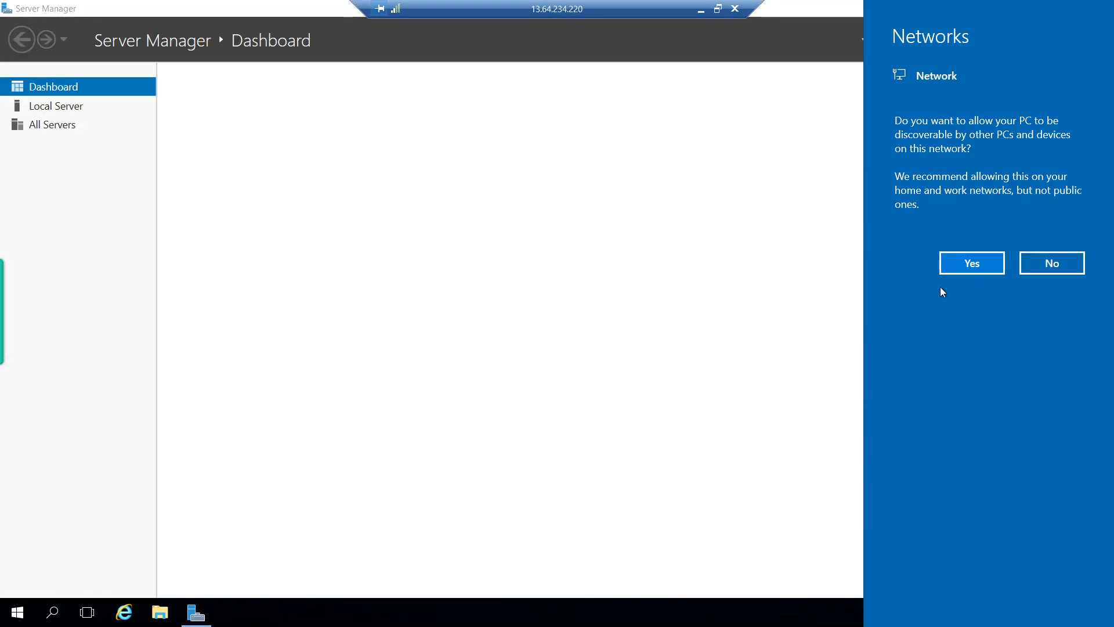
- Decline network discovery, minimize Server Manager, and run ipconfig in a Command Prompt
{"action": "left_click", "coordinate": [1050, 264]}
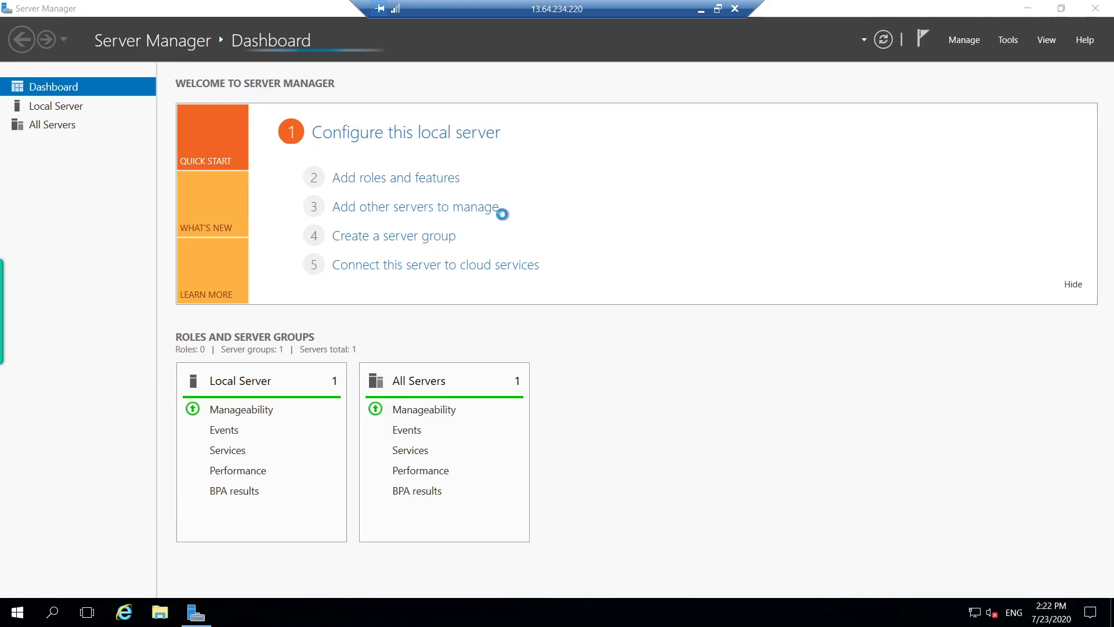
{"action": "left_click", "coordinate": [1020, 14]}
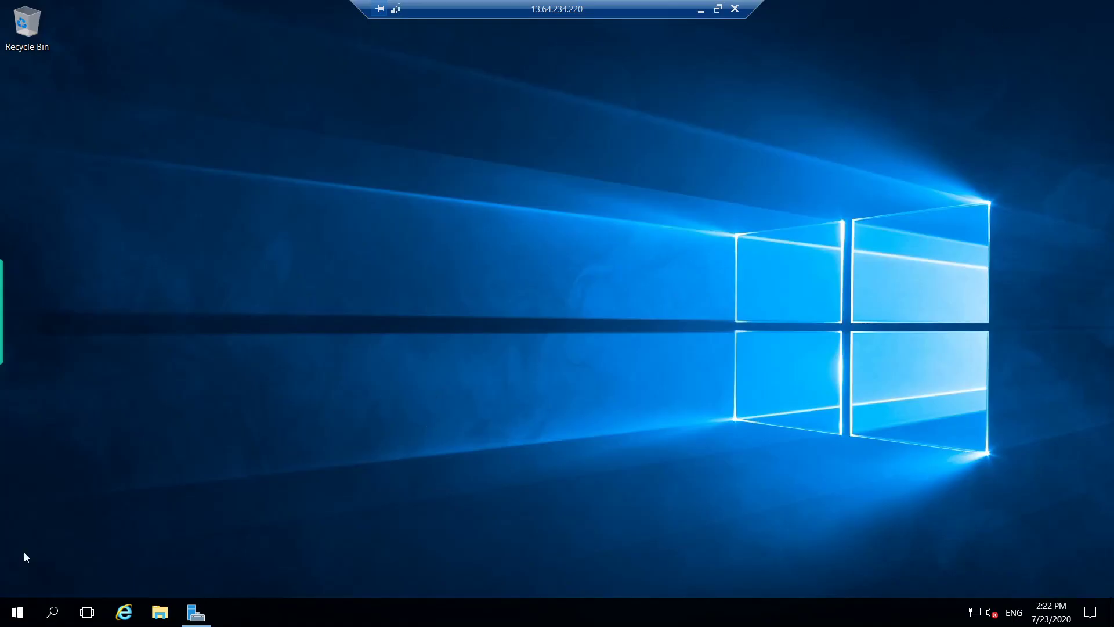
{"action": "left_click", "coordinate": [17, 614]}
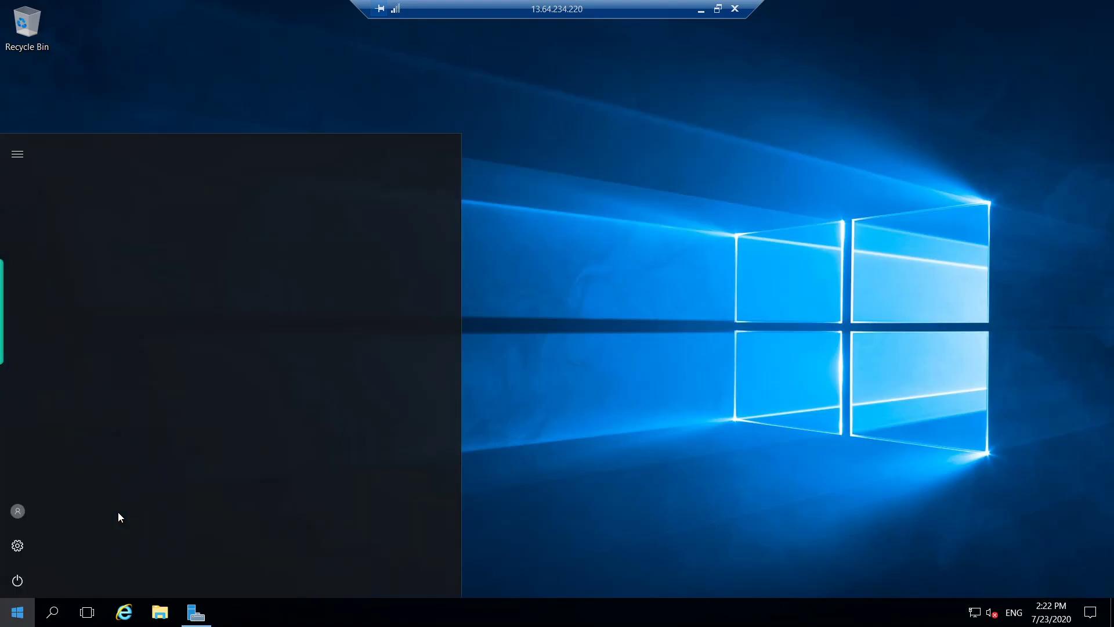
{"action": "key", "text": "Escape"}
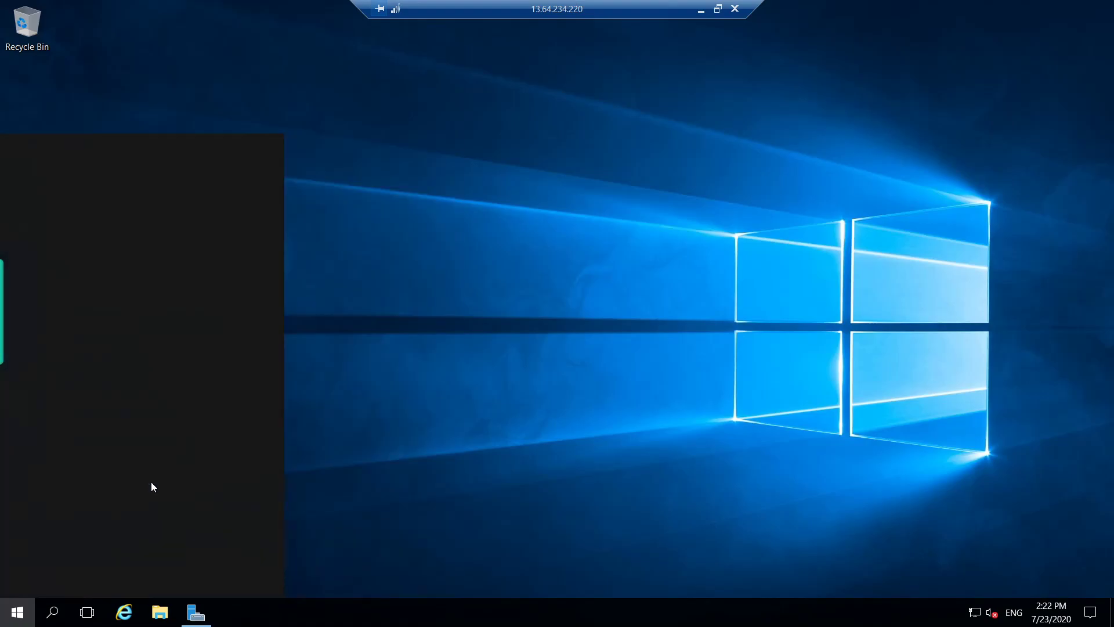
{"action": "type", "text": "c"}
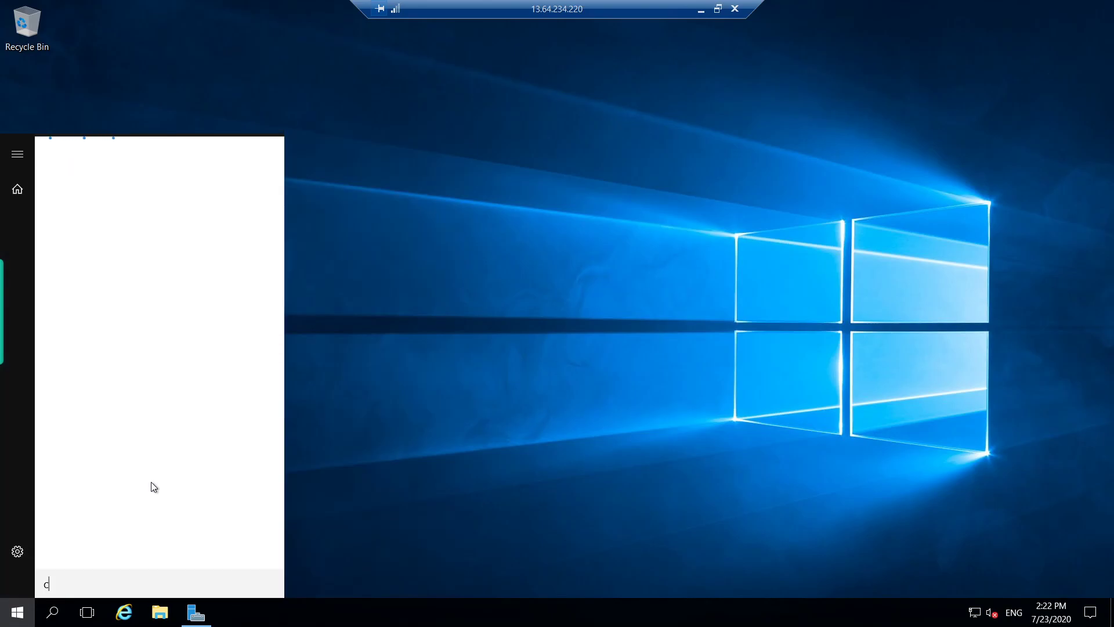
{"action": "type", "text": "md"}
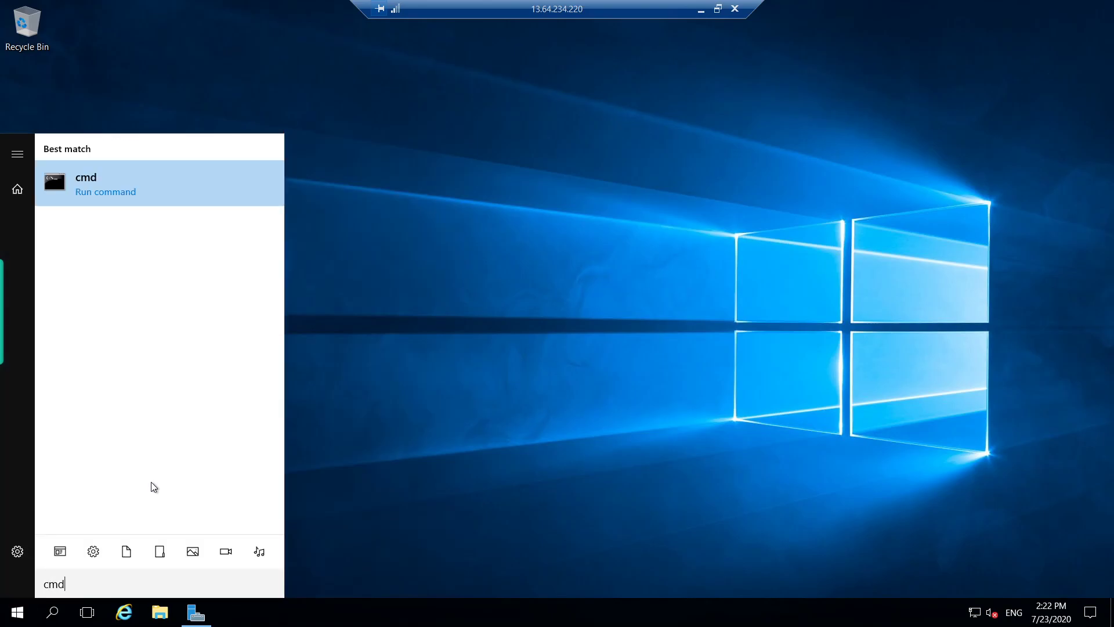
{"action": "key", "text": "Return"}
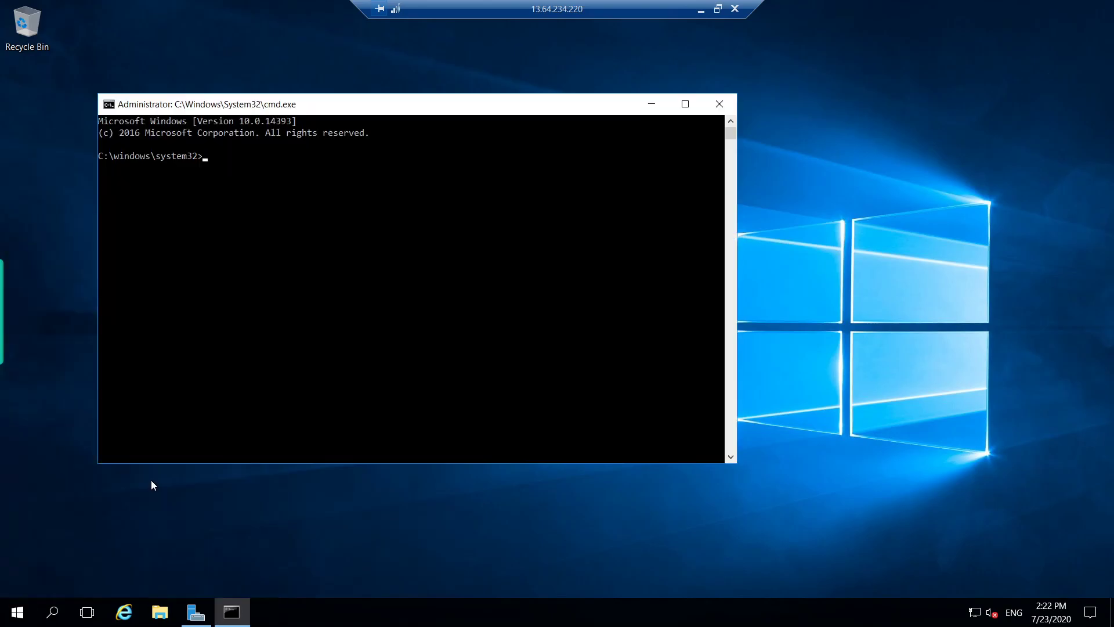
{"action": "type", "text": "ipconfig"}
{"action": "key", "text": "Return"}
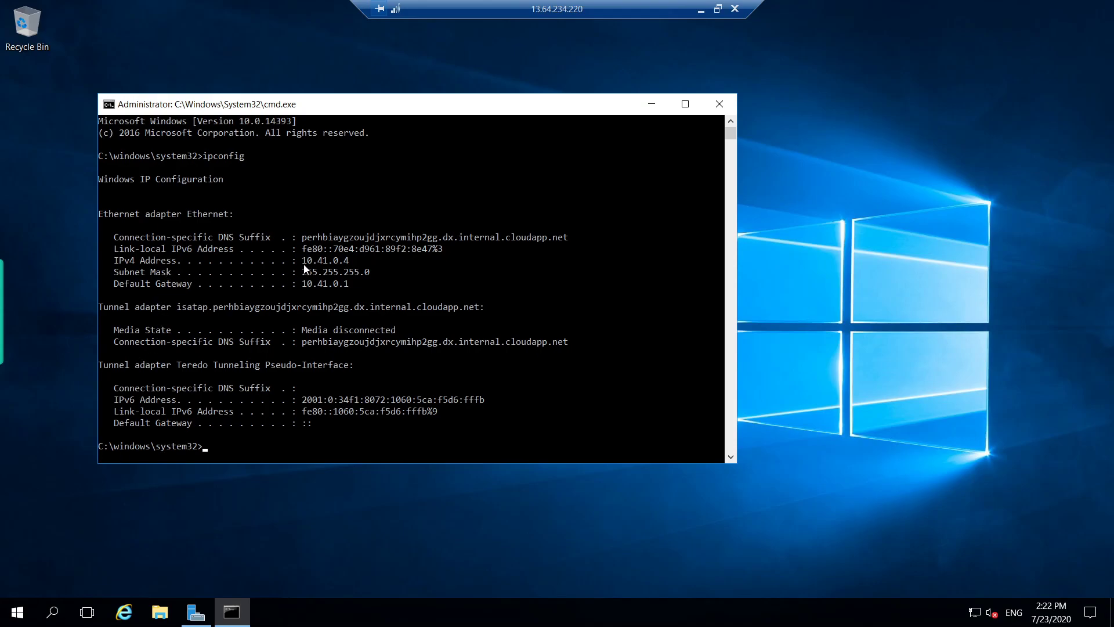
- Select and copy VM4's IPv4 address 10.41.0.4
{"action": "left_click_drag", "start_coordinate": [303, 259], "coordinate": [344, 265]}
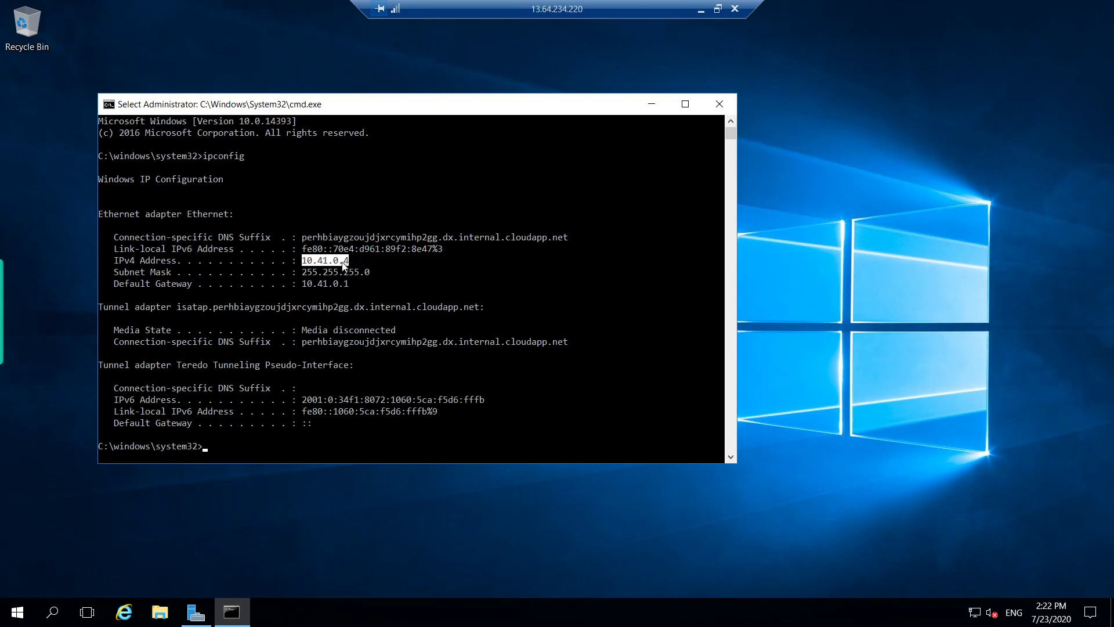
{"action": "right_click", "coordinate": [343, 264]}
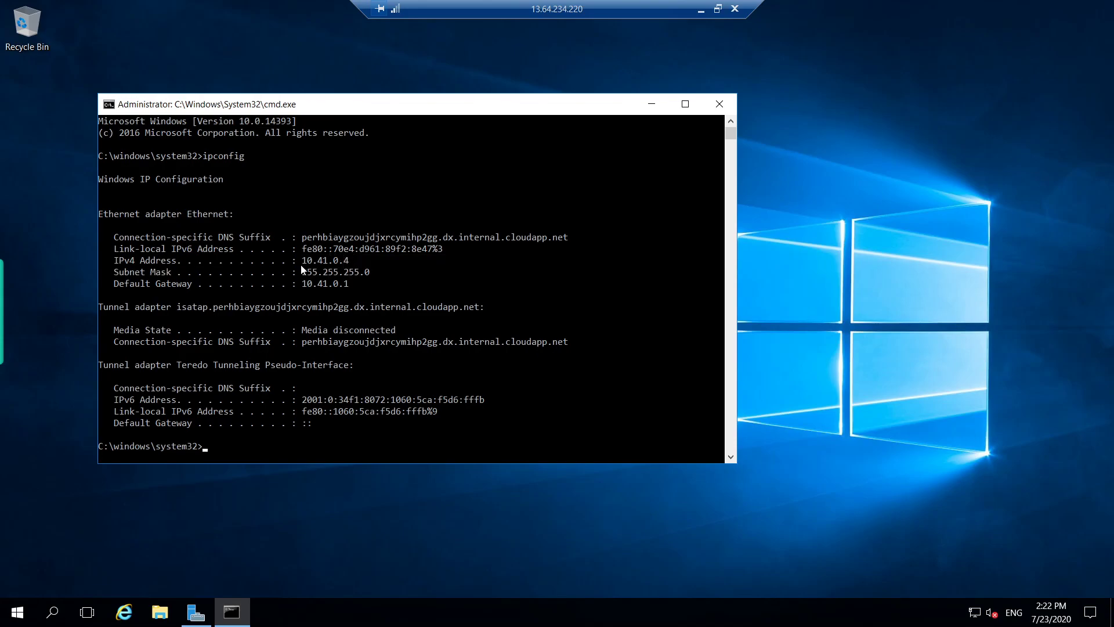
{"action": "left_click_drag", "start_coordinate": [308, 261], "coordinate": [351, 265]}
{"action": "left_click", "coordinate": [346, 262]}
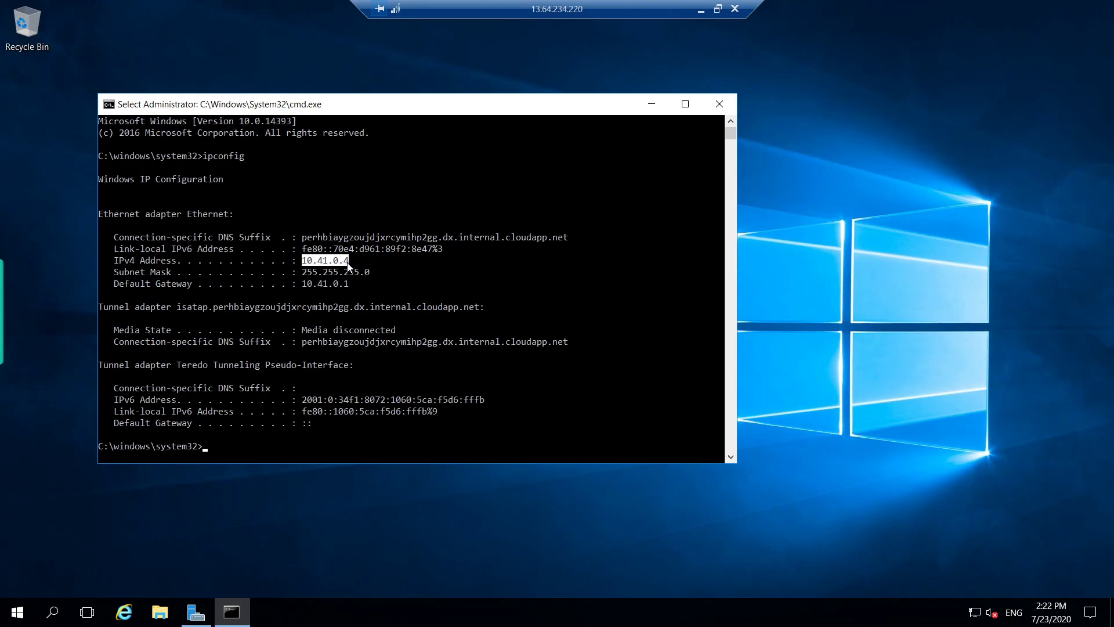
{"action": "key", "text": "ctrl+c"}
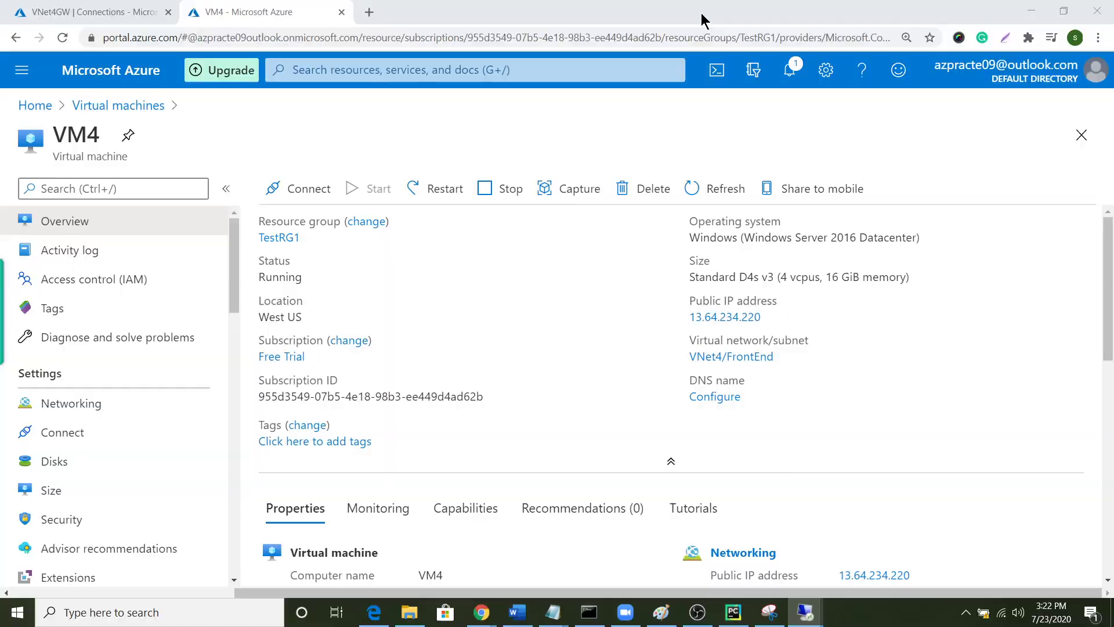
- Minimize the VM4 session and open Command Prompt in the VM1 session
{"action": "left_click", "coordinate": [700, 10]}
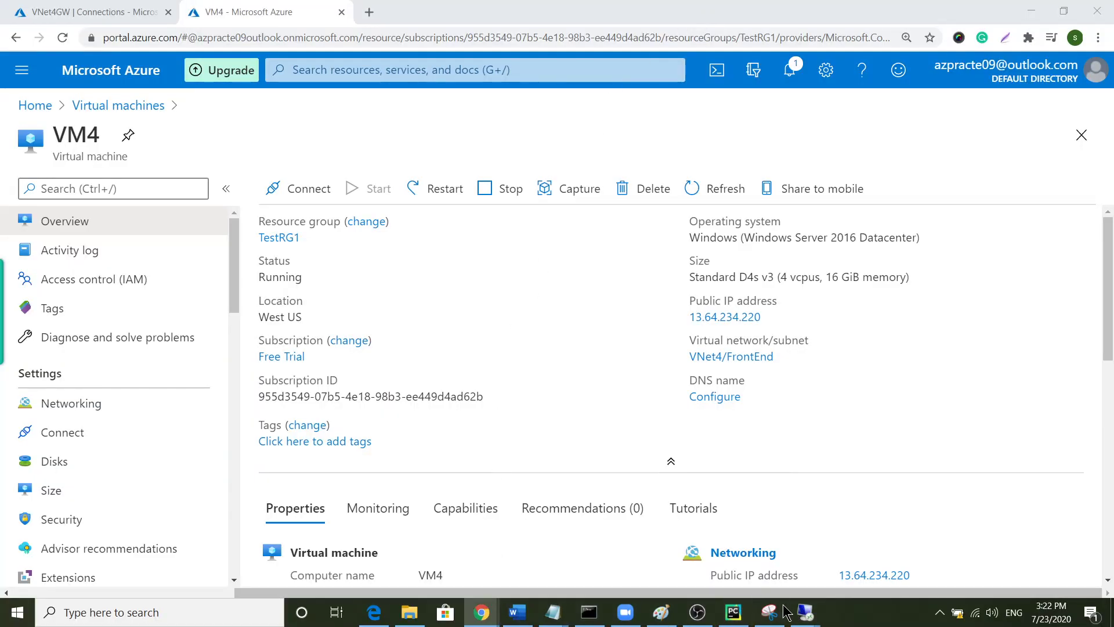
{"action": "mouse_move", "coordinate": [808, 621]}
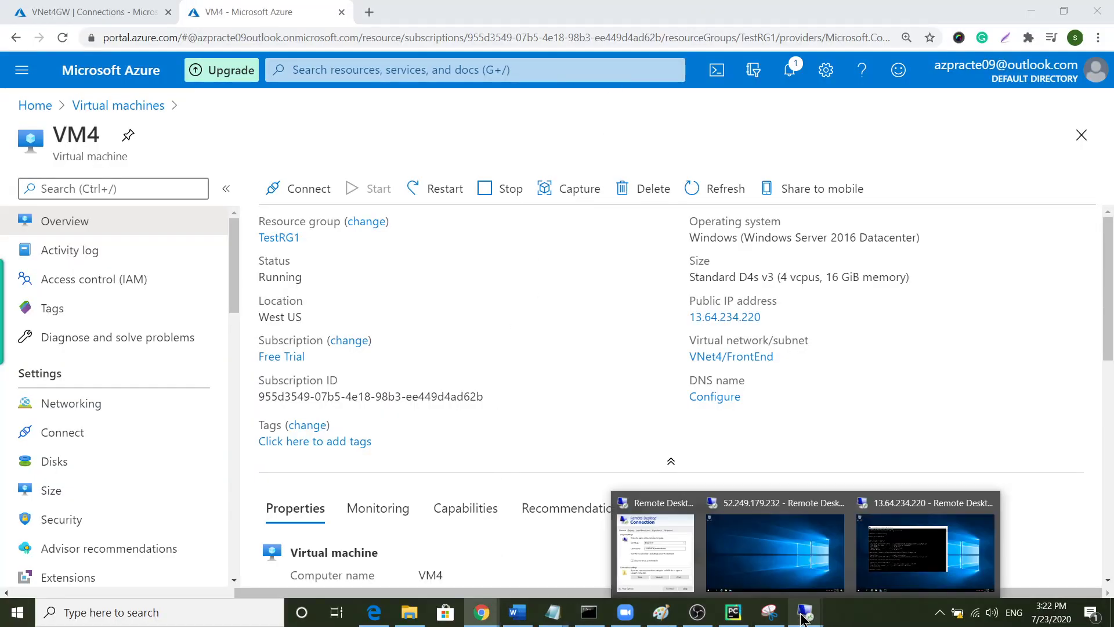
{"action": "left_click", "coordinate": [775, 551]}
{"action": "left_click", "coordinate": [25, 617]}
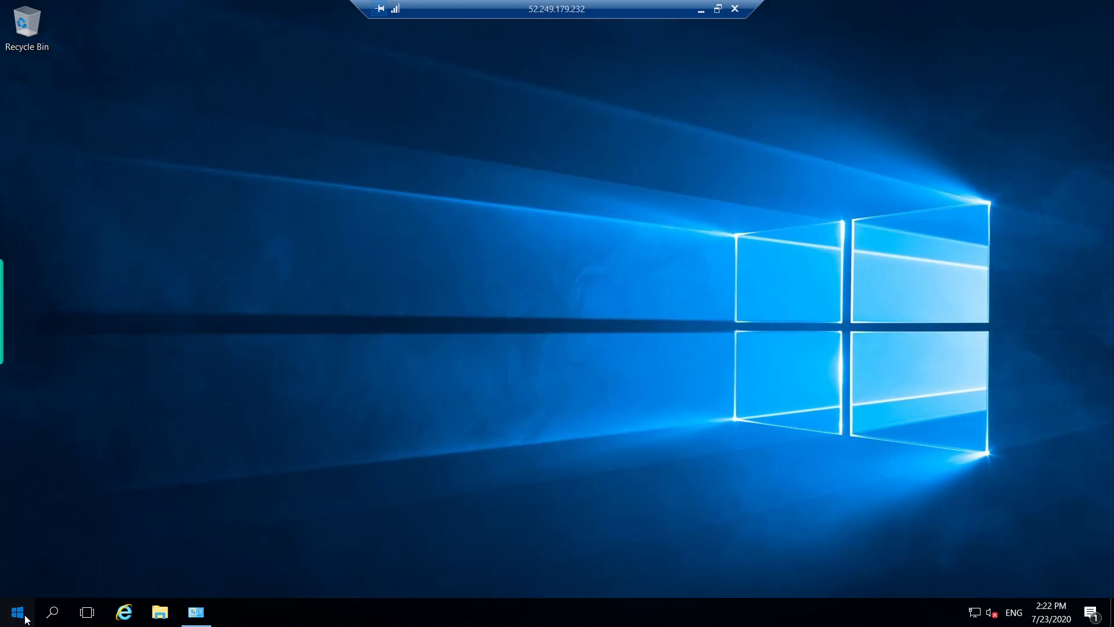
{"action": "left_click", "coordinate": [25, 618]}
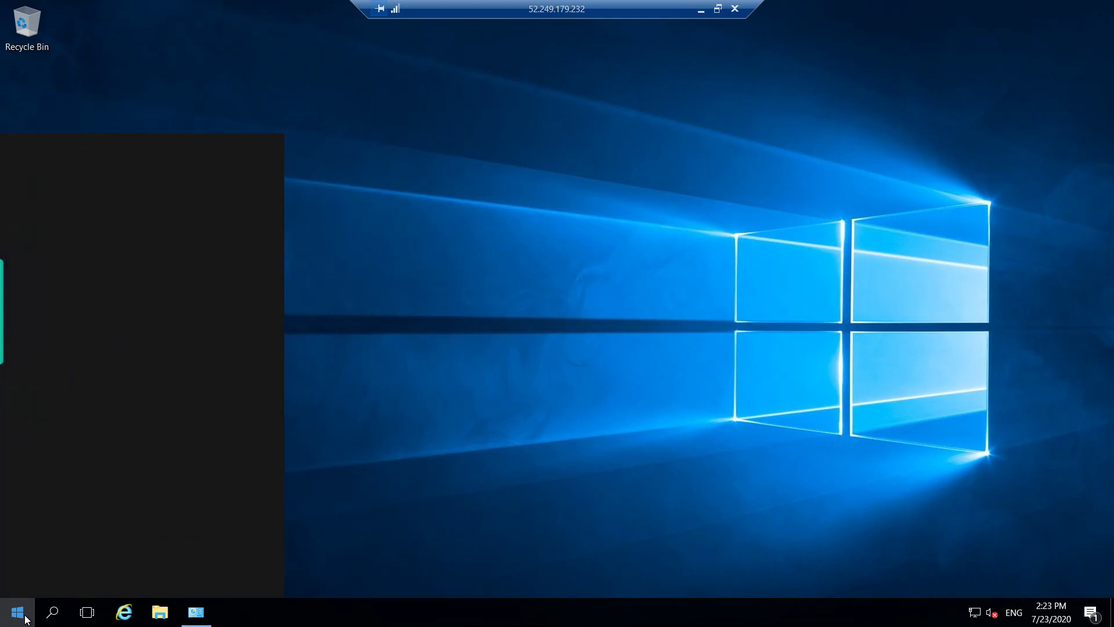
{"action": "type", "text": "c"}
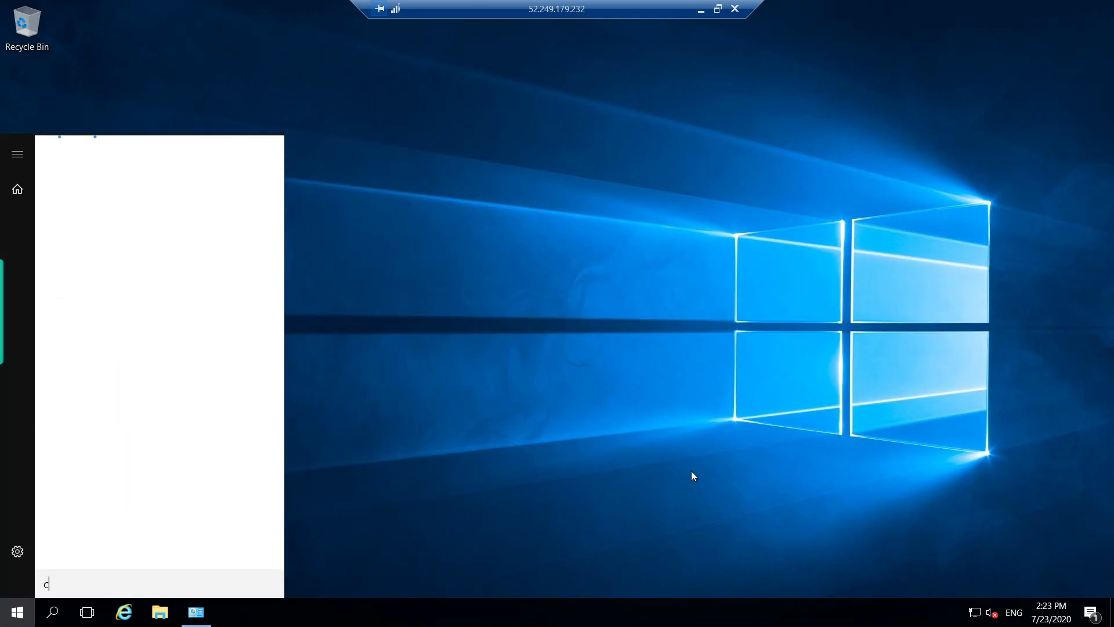
{"action": "type", "text": "md"}
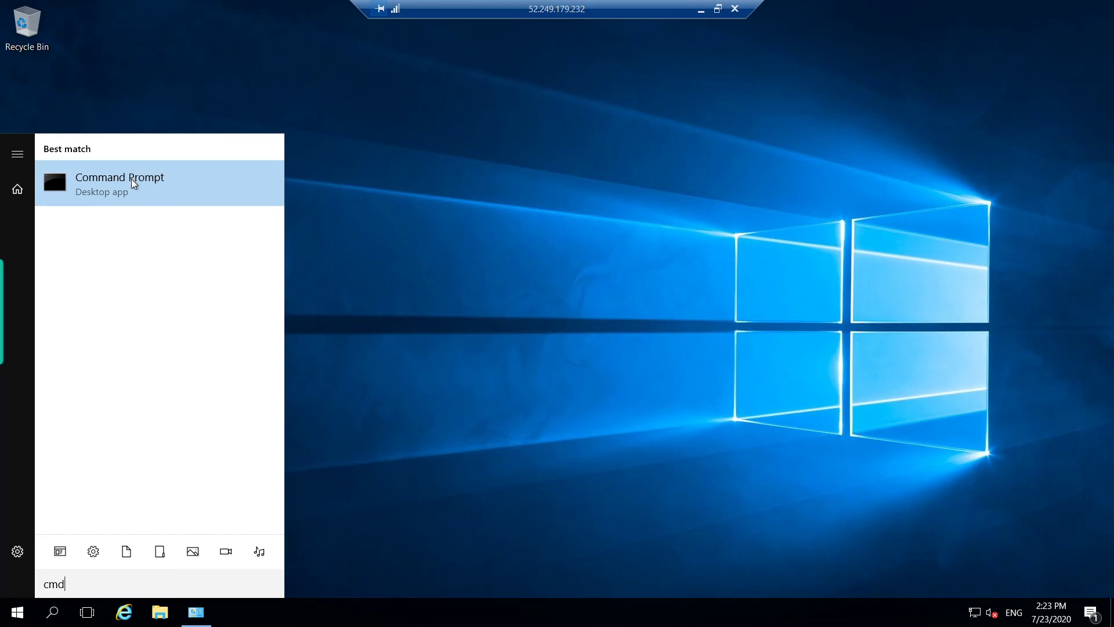
{"action": "left_click", "coordinate": [132, 182]}
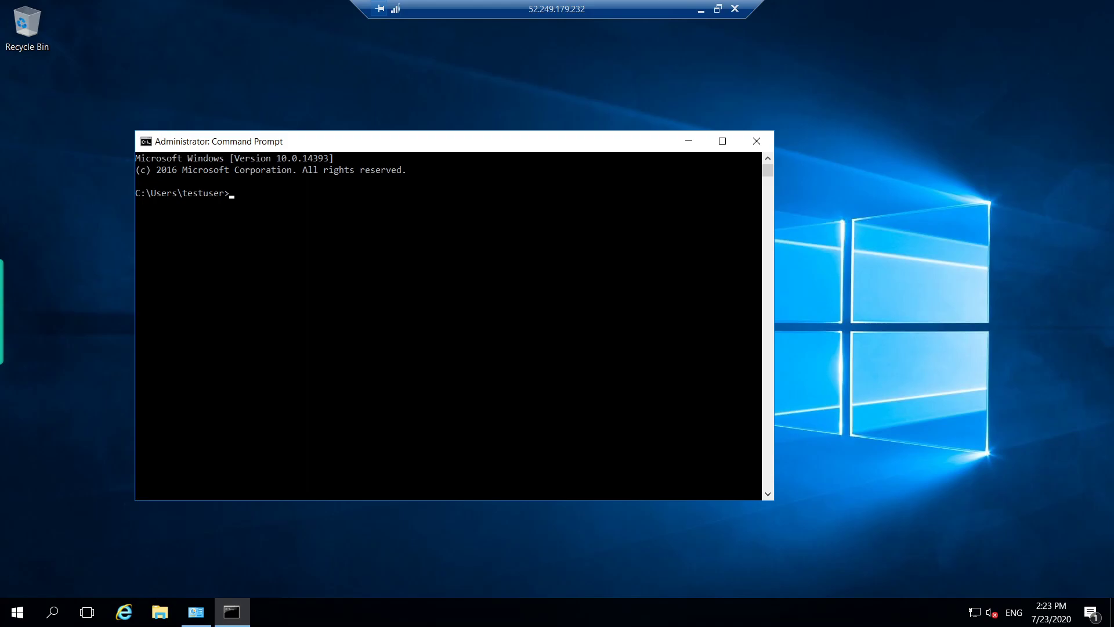
- Run 'ping 10.41.0.4 -t', which keeps timing out
{"action": "left_click", "coordinate": [284, 228]}
{"action": "type", "text": "ping"}
{"action": "left_click", "coordinate": [269, 195]}
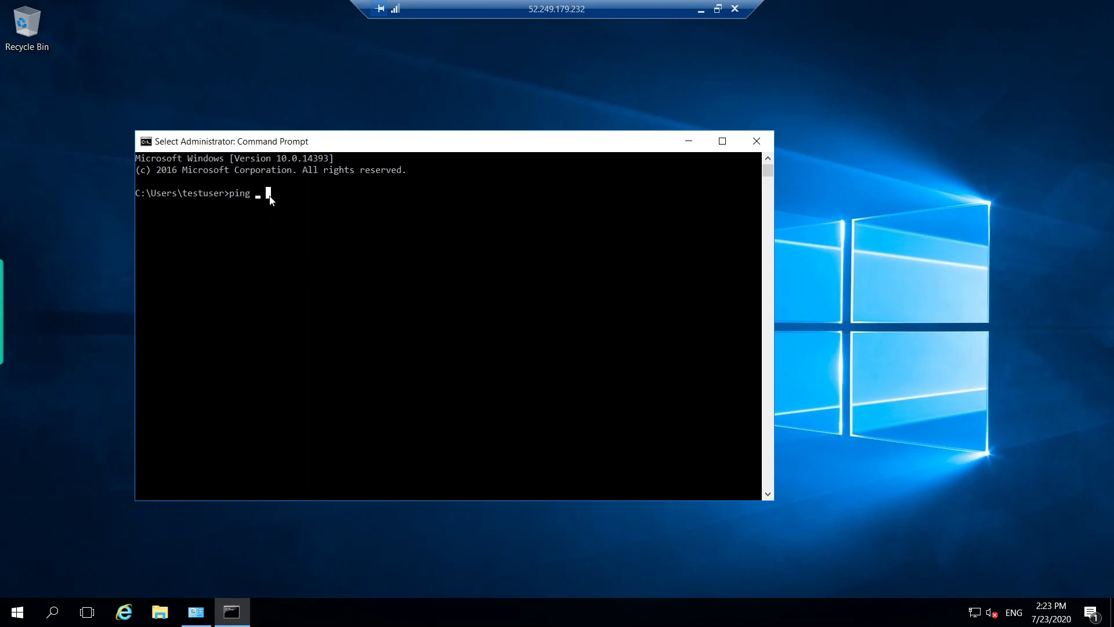
{"action": "key", "text": "ctrl+v"}
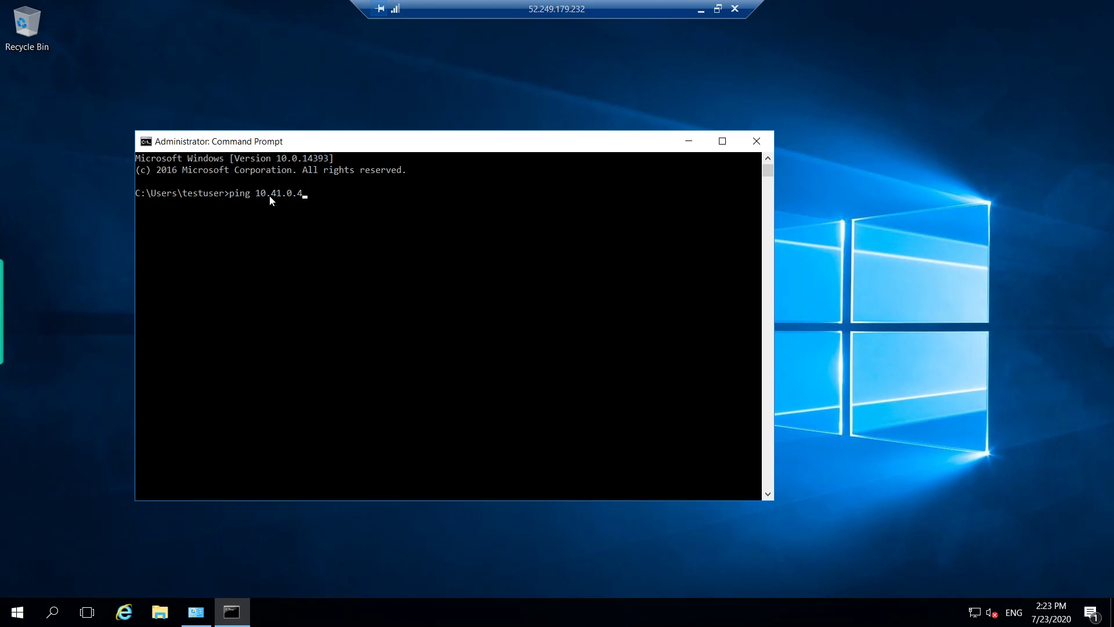
{"action": "type", "text": "-t"}
{"action": "key", "text": "Return"}
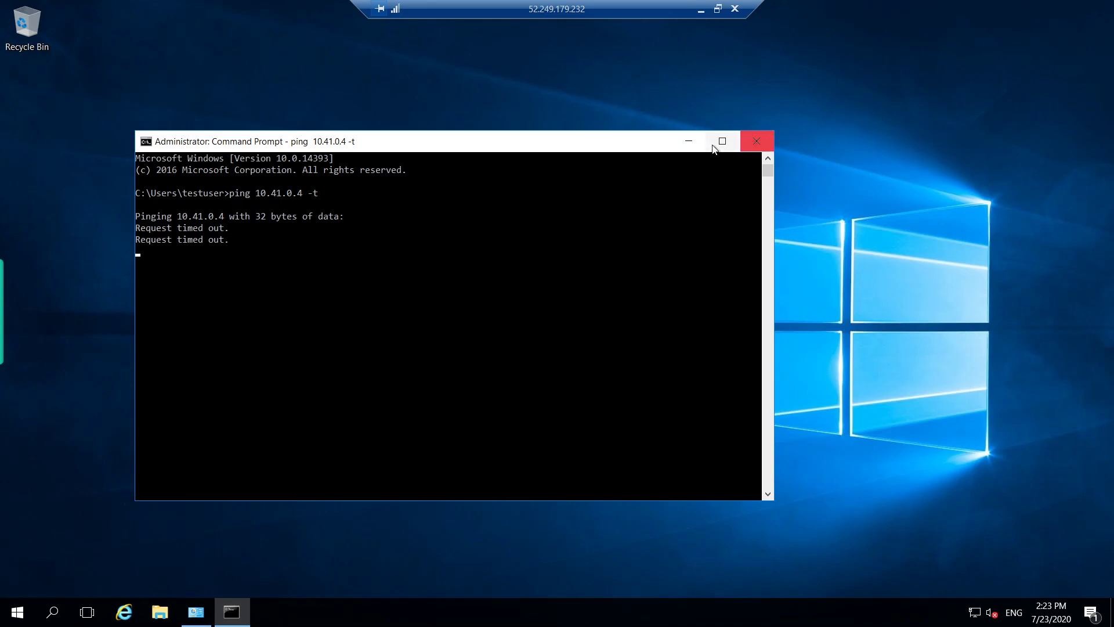
- Close the console and, via Server Manager's Local Server page, turn Windows Firewall off for private and public networks
{"action": "left_click", "coordinate": [756, 141]}
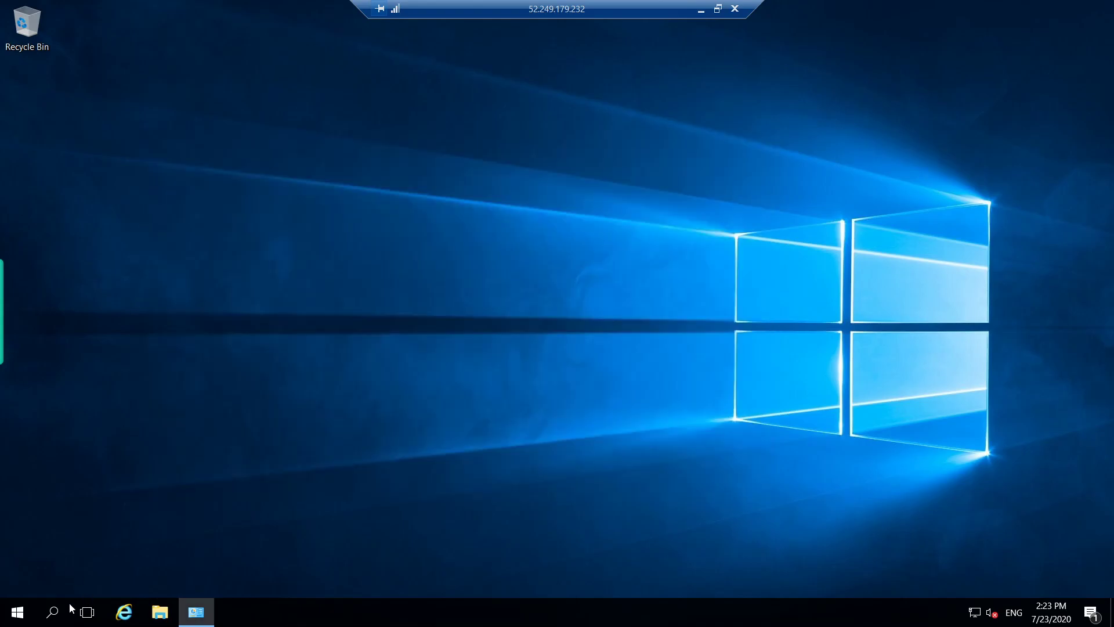
{"action": "left_click", "coordinate": [33, 618]}
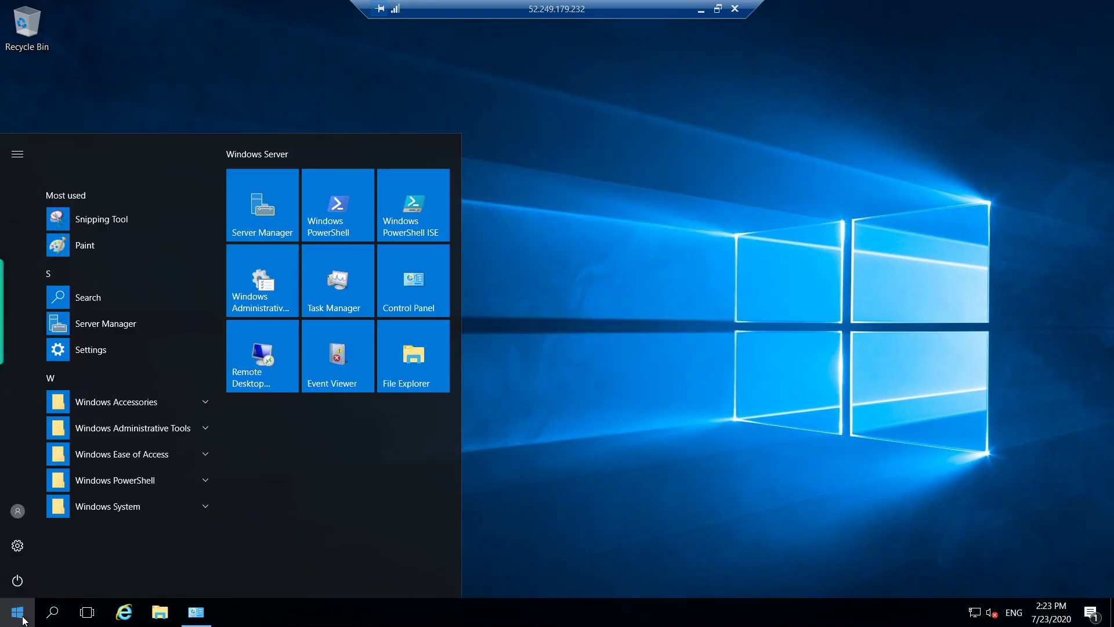
{"action": "left_click", "coordinate": [243, 207]}
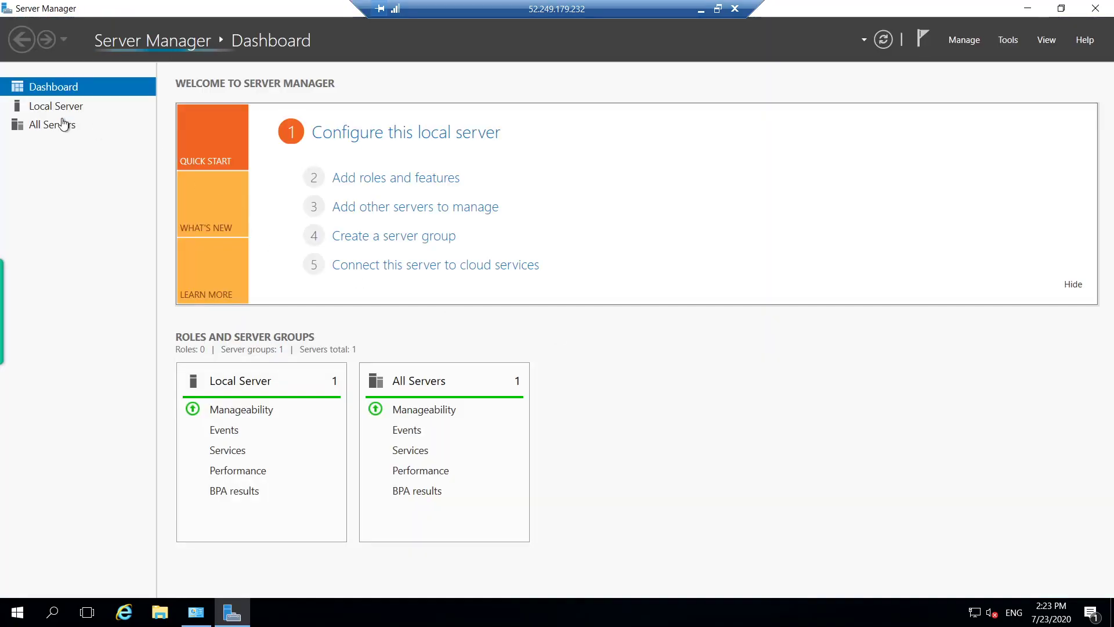
{"action": "left_click", "coordinate": [36, 105]}
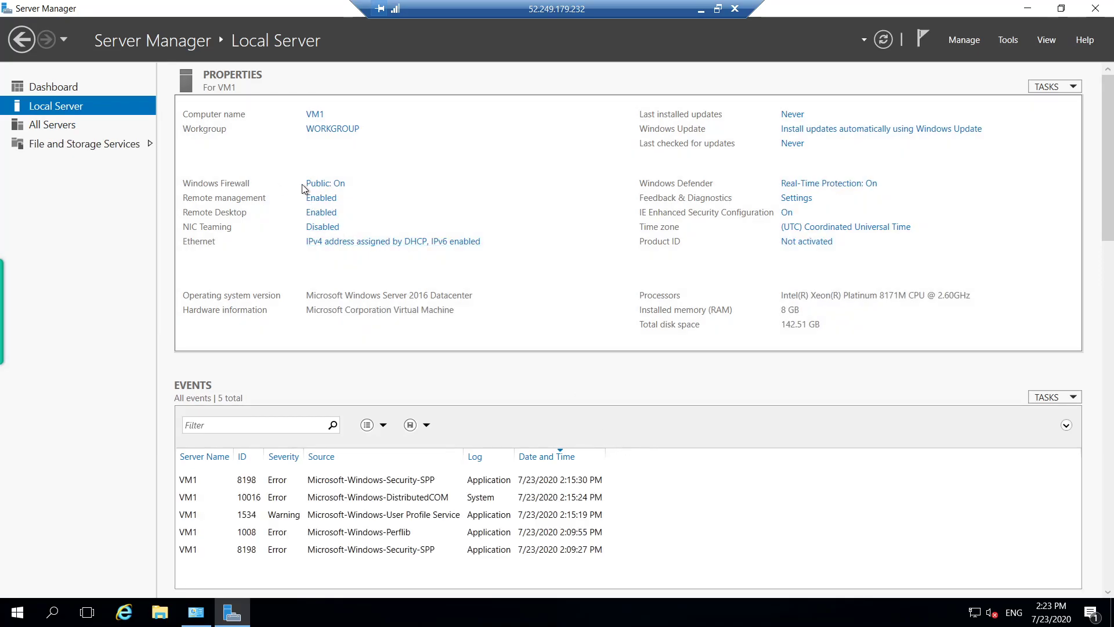
{"action": "left_click", "coordinate": [323, 183]}
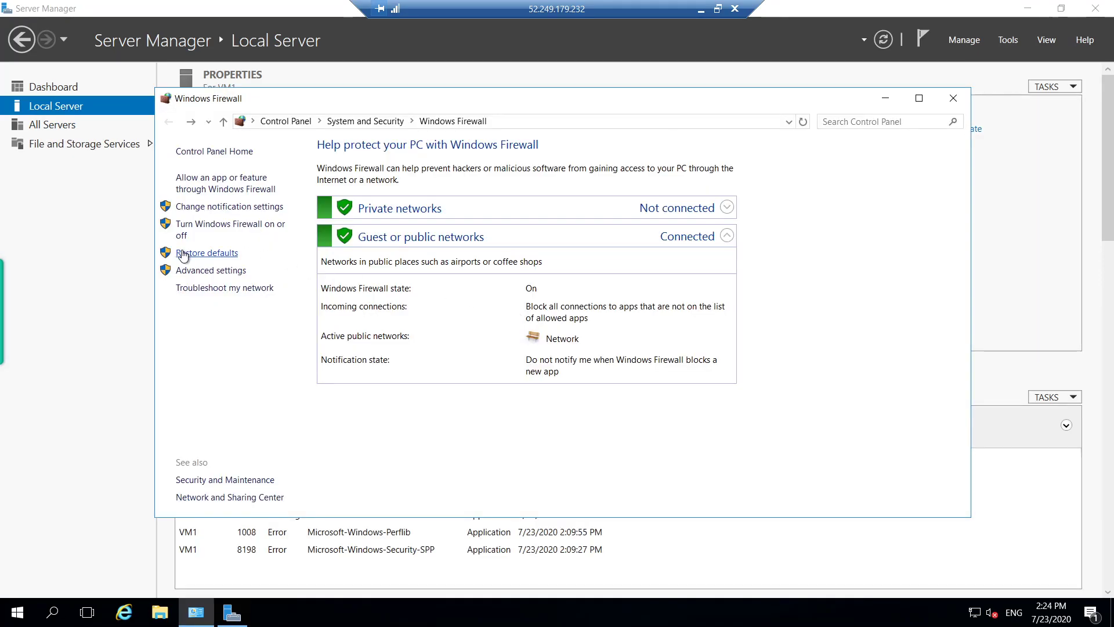
{"action": "left_click", "coordinate": [227, 229]}
{"action": "left_click", "coordinate": [396, 260]}
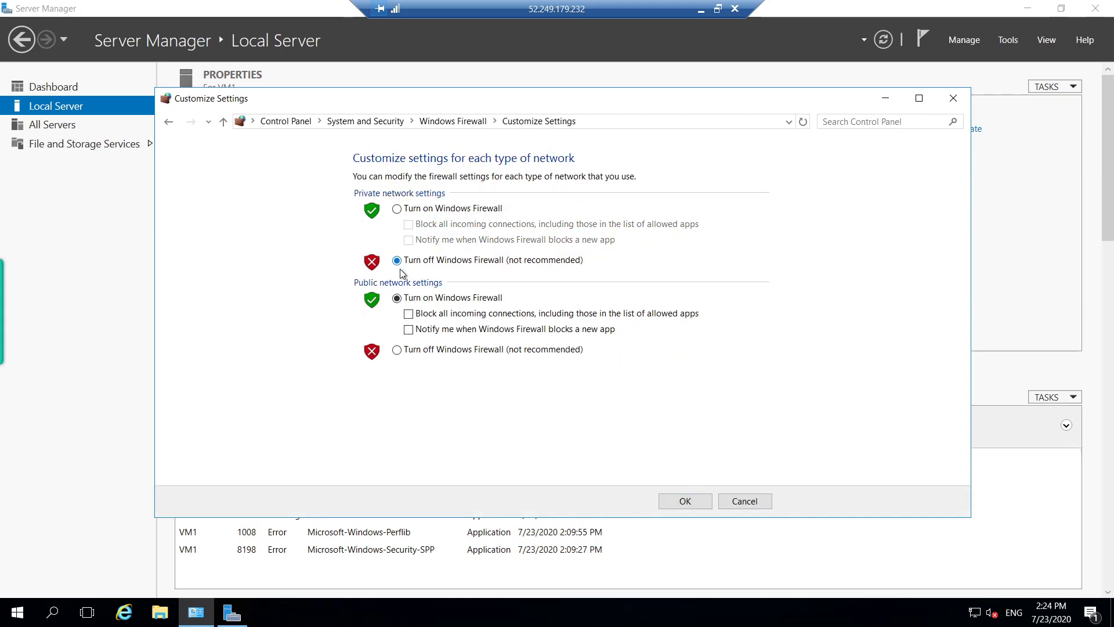
{"action": "left_click", "coordinate": [397, 349]}
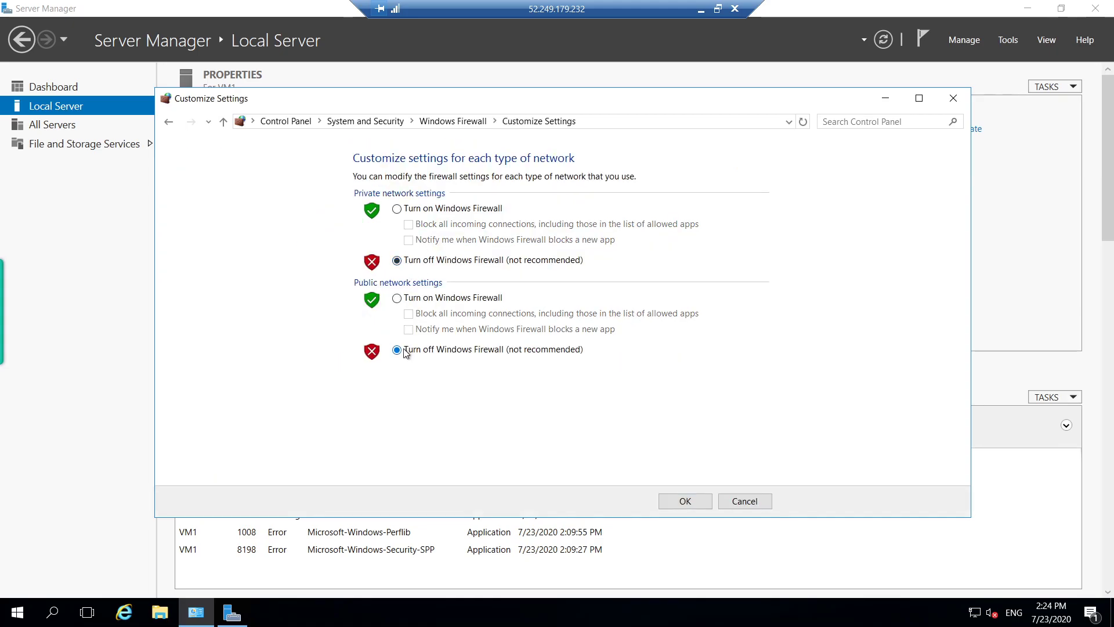
{"action": "left_click", "coordinate": [681, 501]}
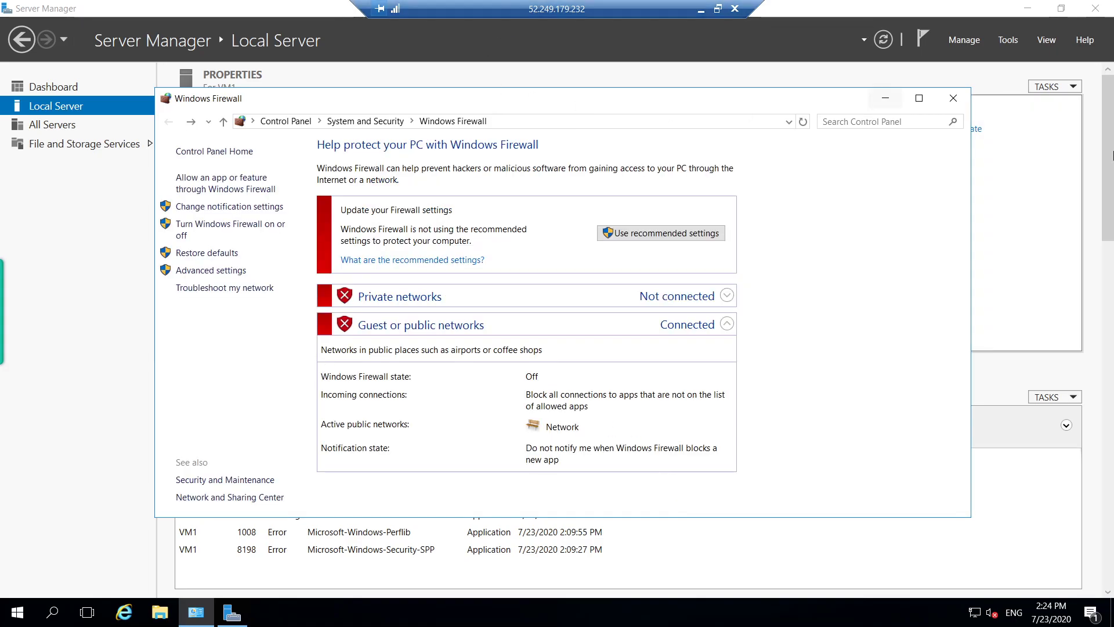
{"action": "left_click", "coordinate": [953, 98]}
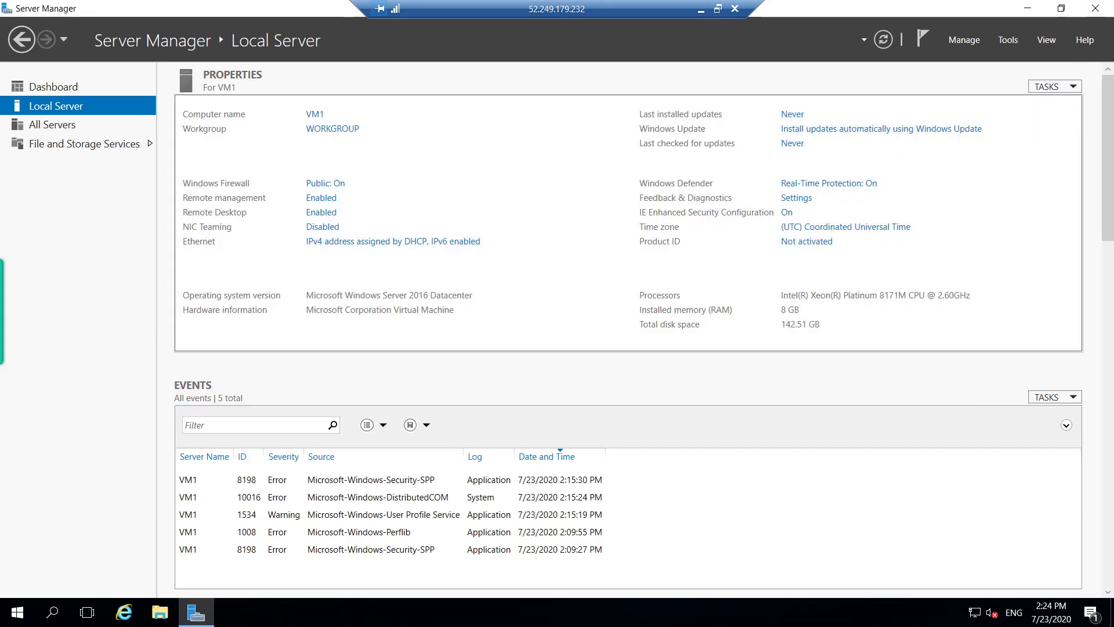
- Run ping 10.41.0.4 in a new Command Prompt
{"action": "key", "text": "super"}
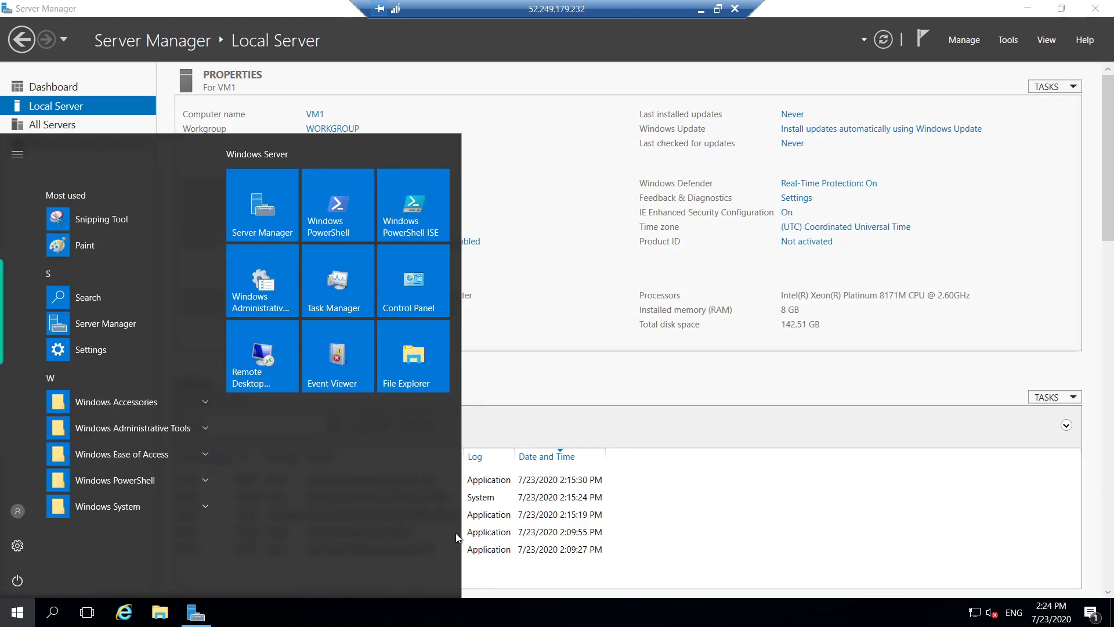
{"action": "type", "text": "cmd"}
{"action": "key", "text": "Return"}
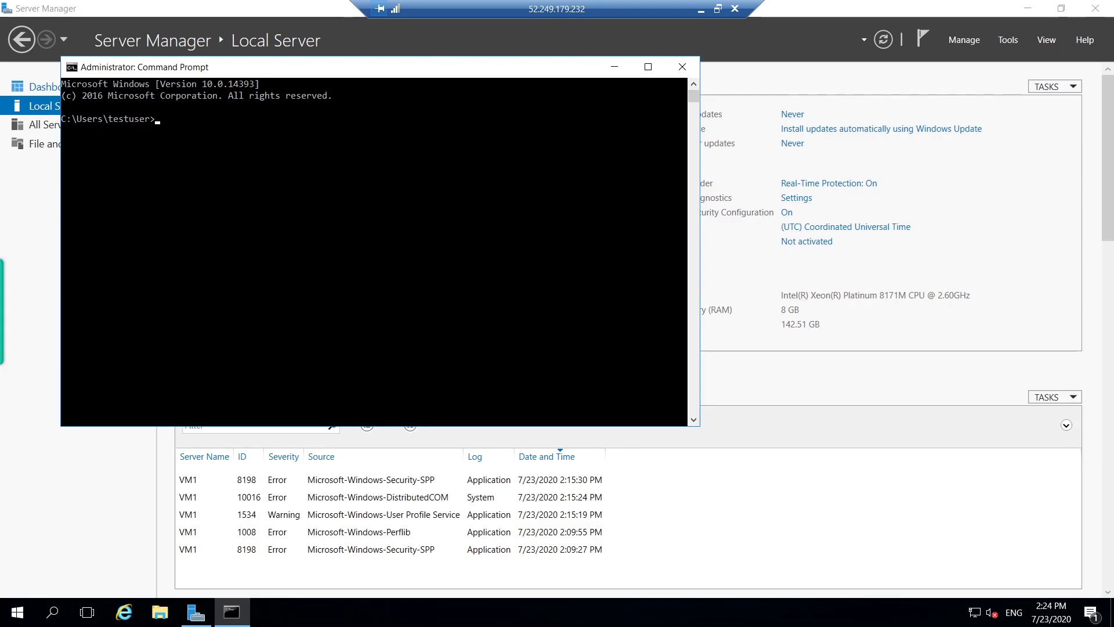
{"action": "left_click", "coordinate": [239, 137]}
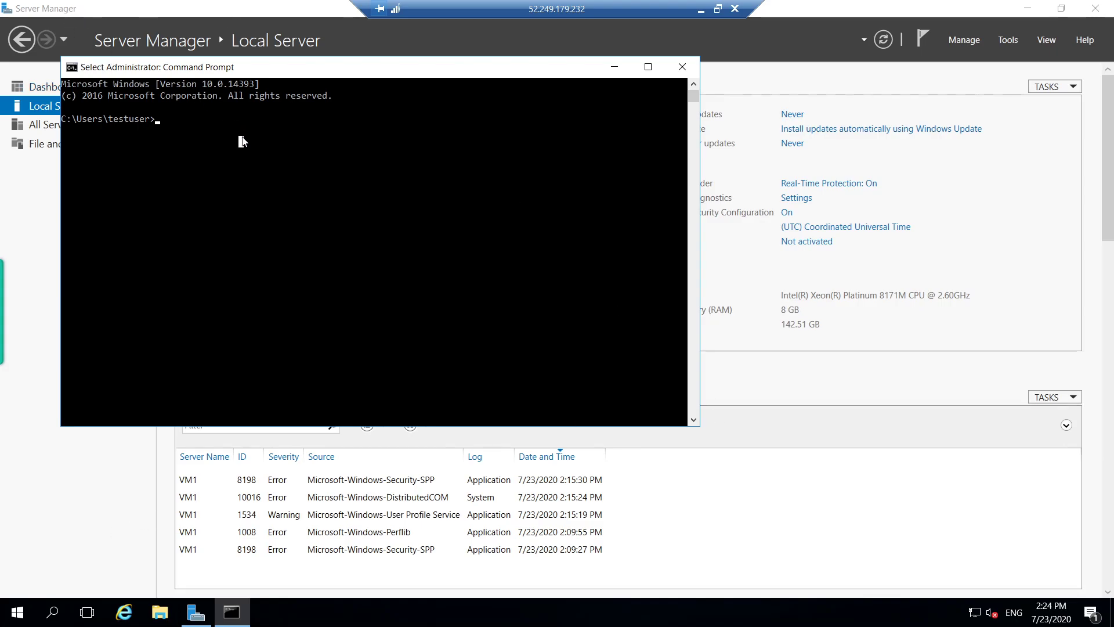
{"action": "type", "text": "ping 10.41.0.4 -t"}
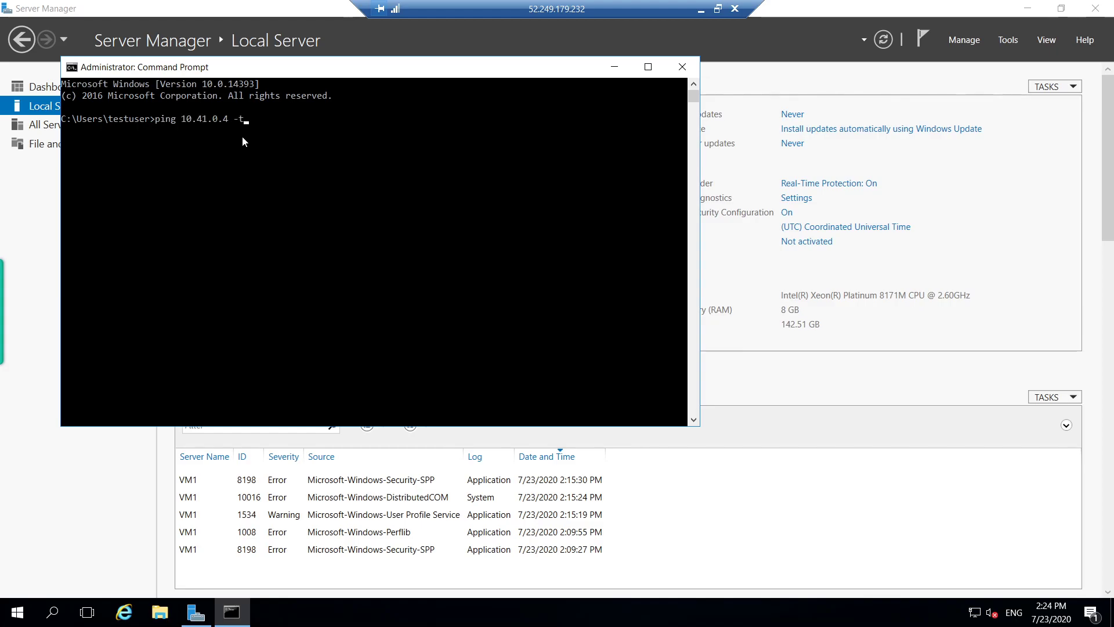
{"action": "key", "text": "Return"}
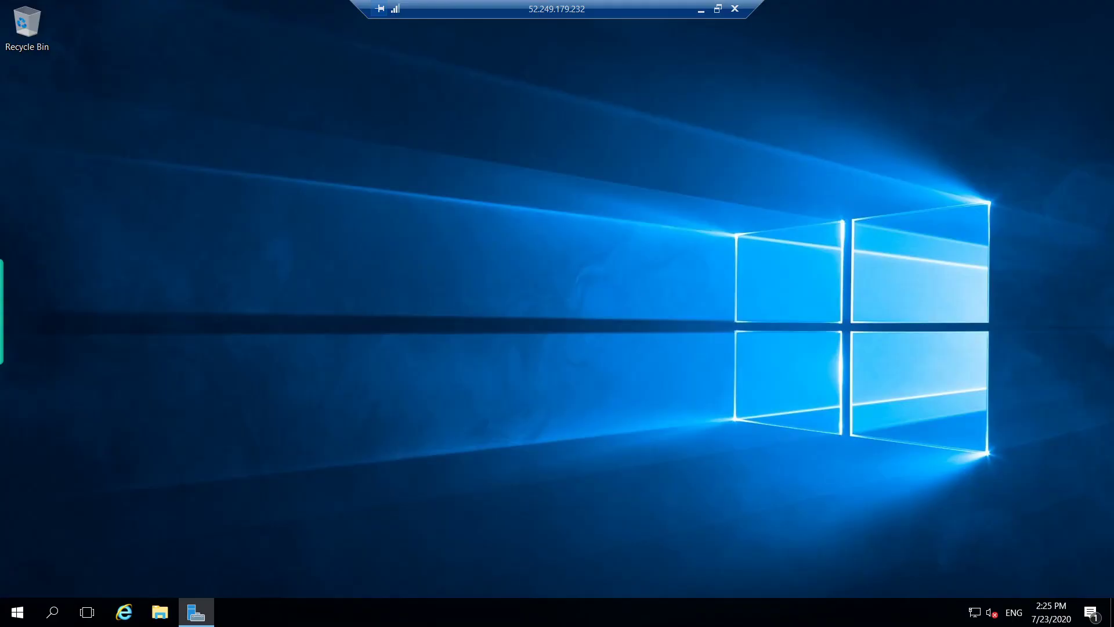
- Recheck the Windows Firewall status in Server Manager, then hide Server Manager
{"action": "left_click", "coordinate": [204, 615]}
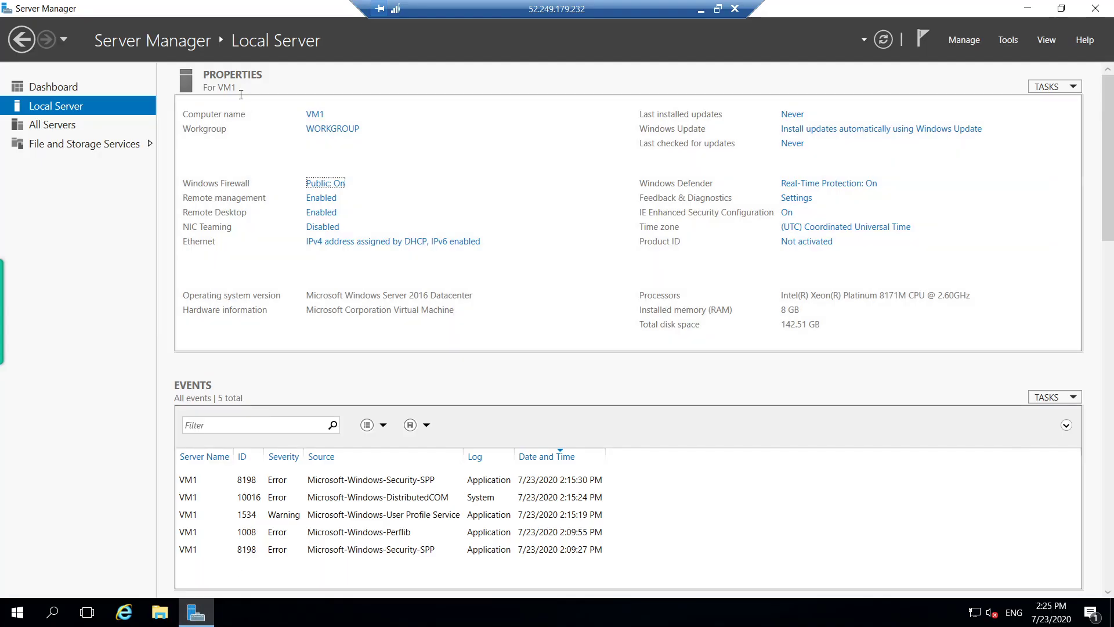
{"action": "left_click", "coordinate": [322, 184]}
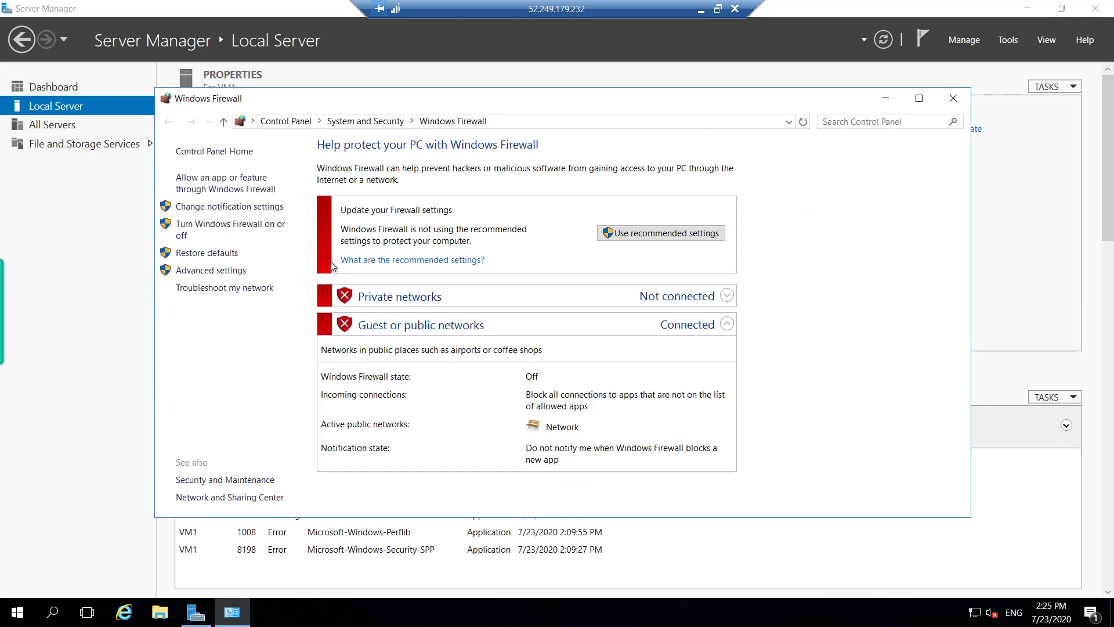
{"action": "left_click", "coordinate": [886, 99]}
{"action": "left_click", "coordinate": [1035, 10]}
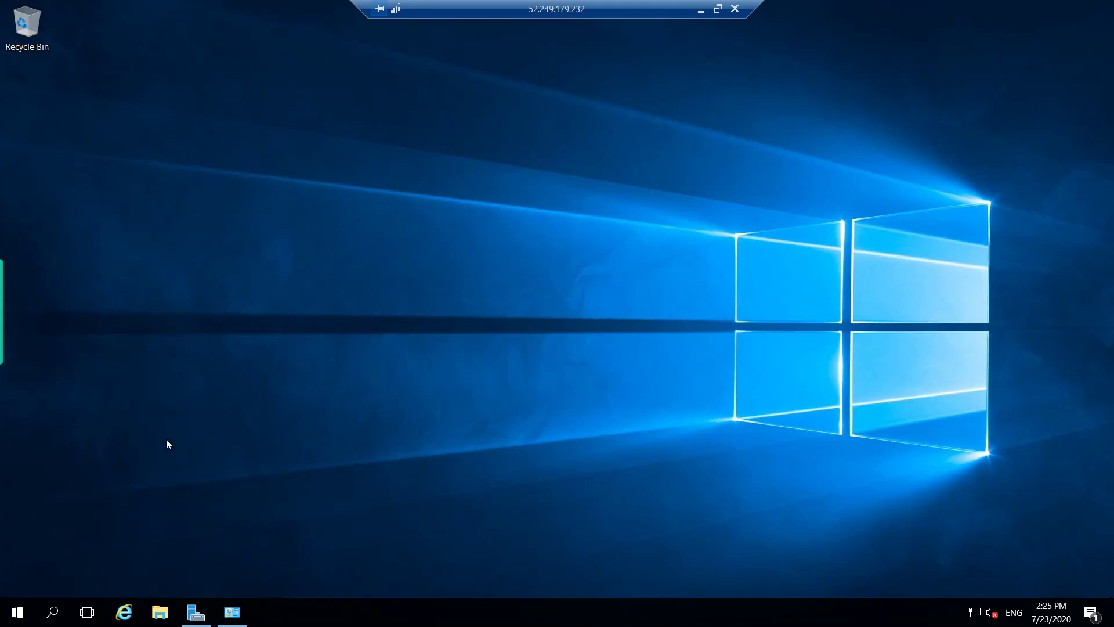
- Start 'ping 10.41.0.4 -t' in a fresh Command Prompt, now getting replies
{"action": "left_click", "coordinate": [4, 615]}
{"action": "type", "text": "cmd"}
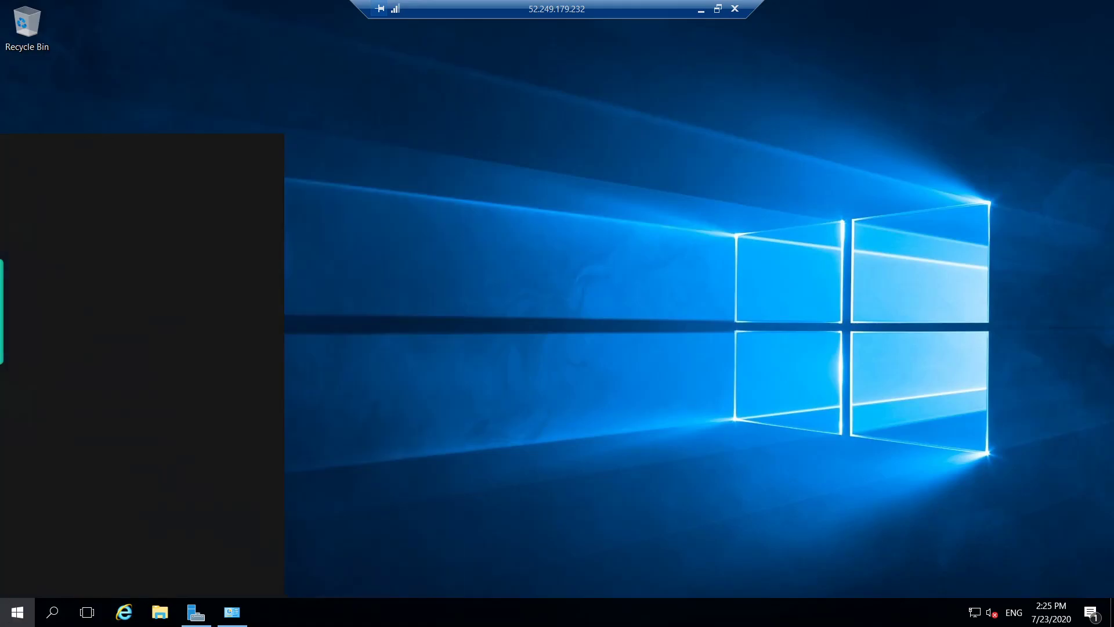
{"action": "key", "text": "Return"}
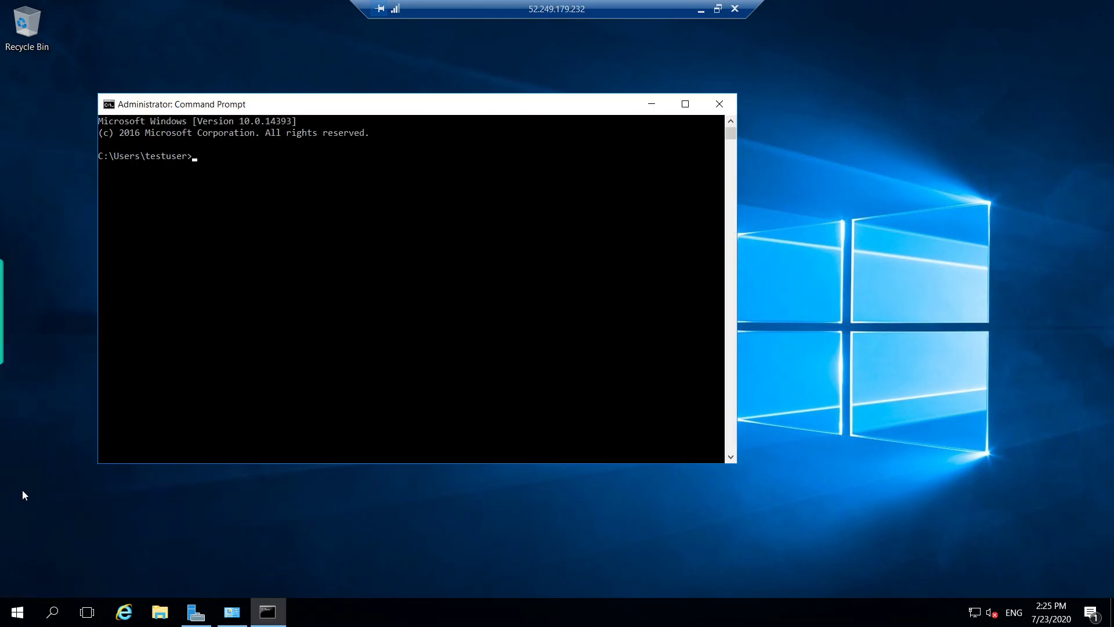
{"action": "type", "text": "ping 10.41.0.4 -t"}
{"action": "key", "text": "Return"}
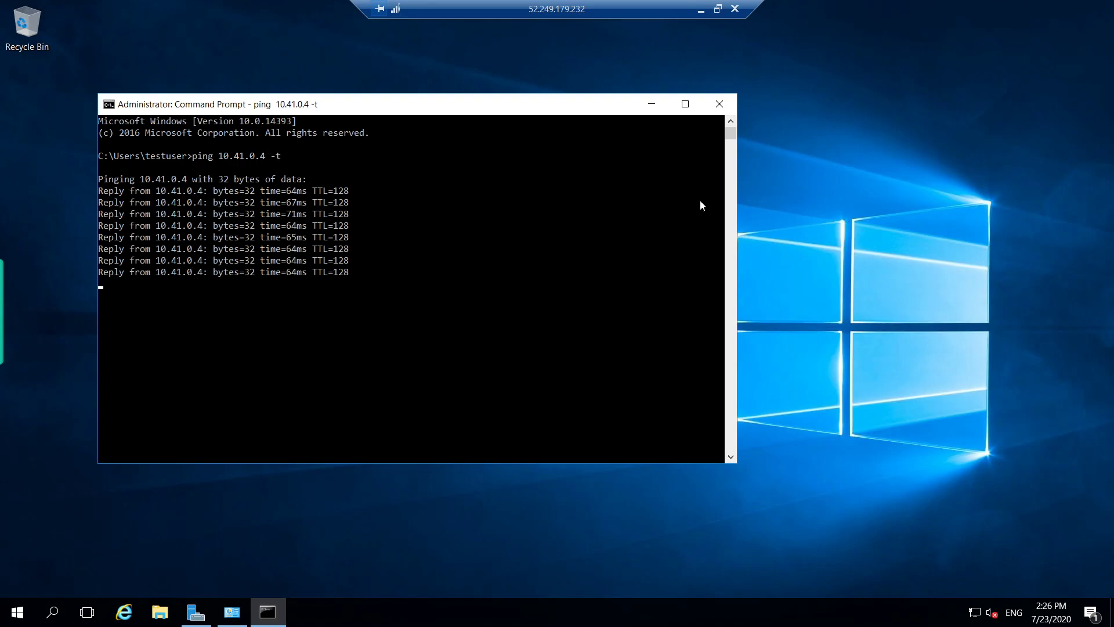
- Close the ping window, run ipconfig, and copy VM1's IPv4 address 10.1.0.4
{"action": "left_click", "coordinate": [719, 103]}
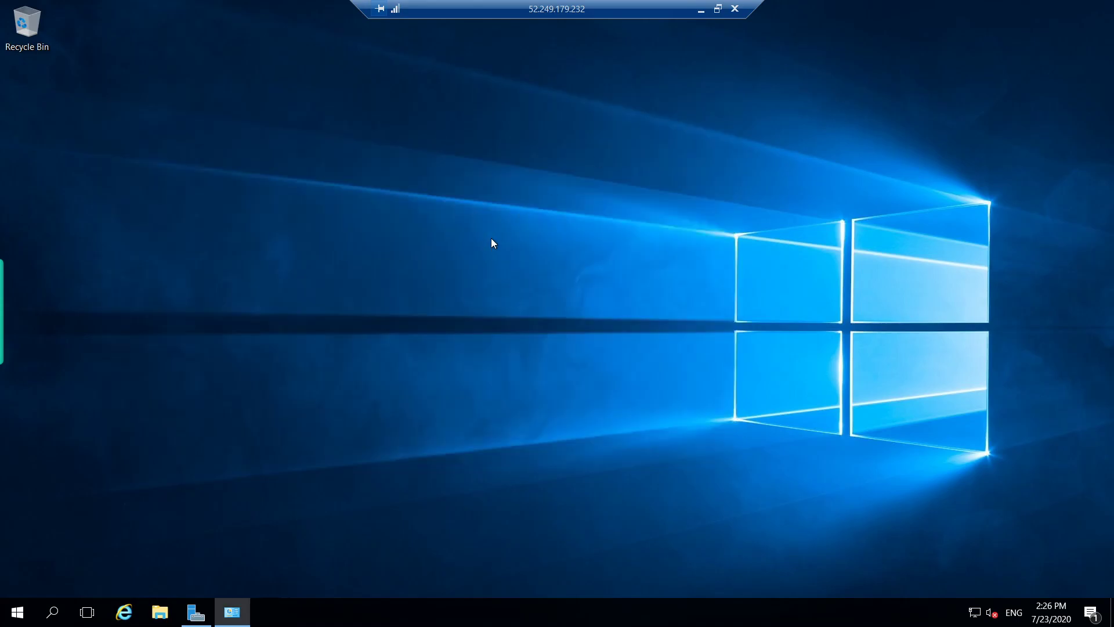
{"action": "key", "text": "super"}
{"action": "type", "text": "cmd"}
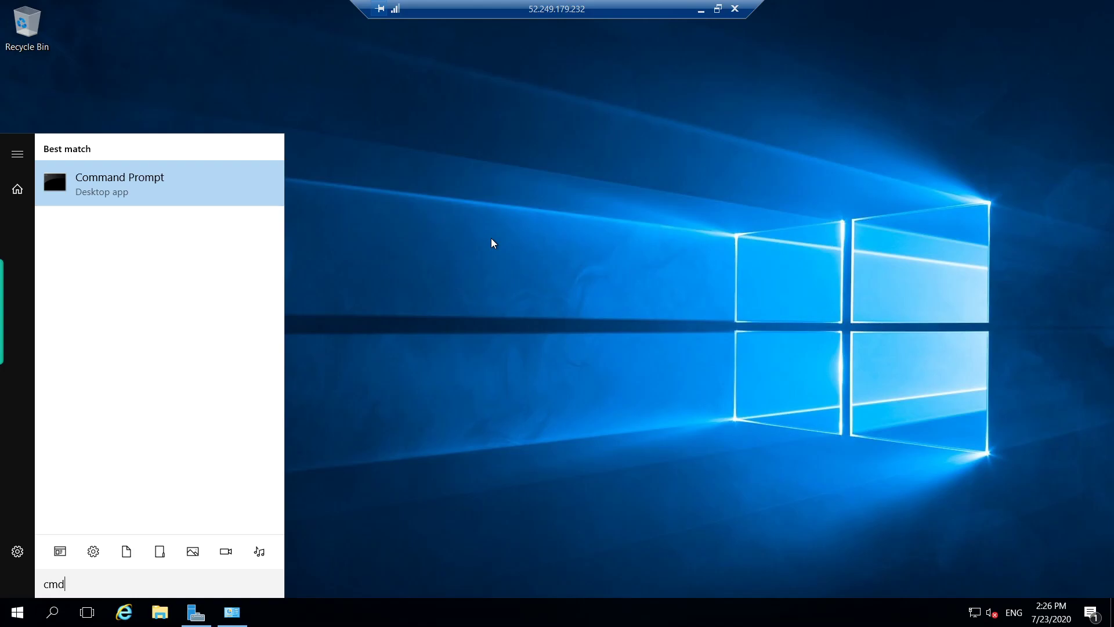
{"action": "key", "text": "Return"}
{"action": "type", "text": "ipc"}
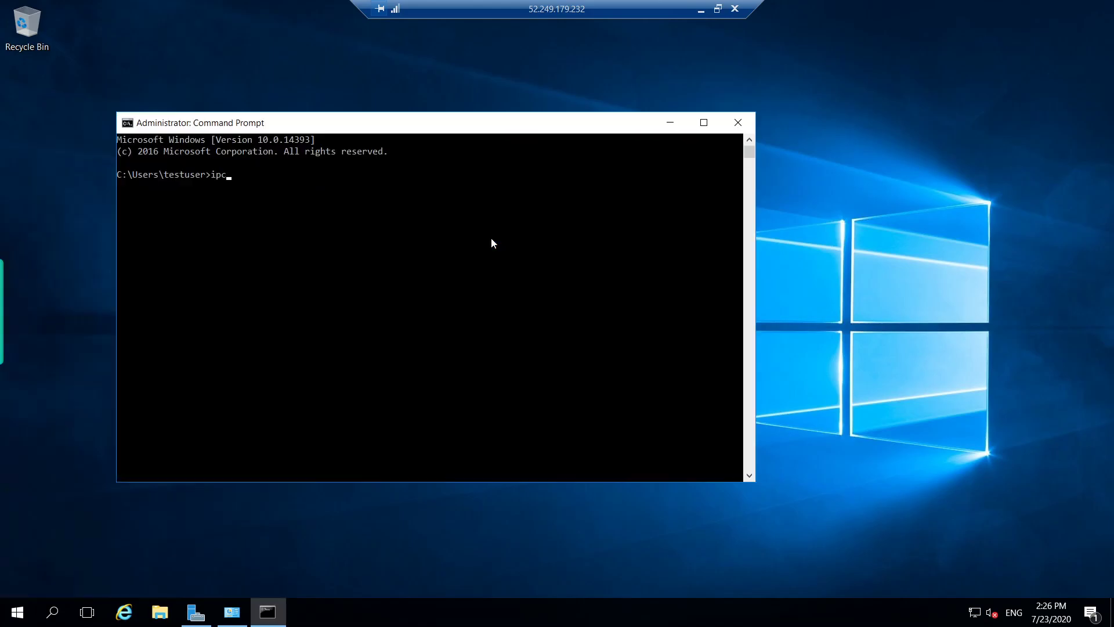
{"action": "type", "text": "onfig"}
{"action": "key", "text": "Return"}
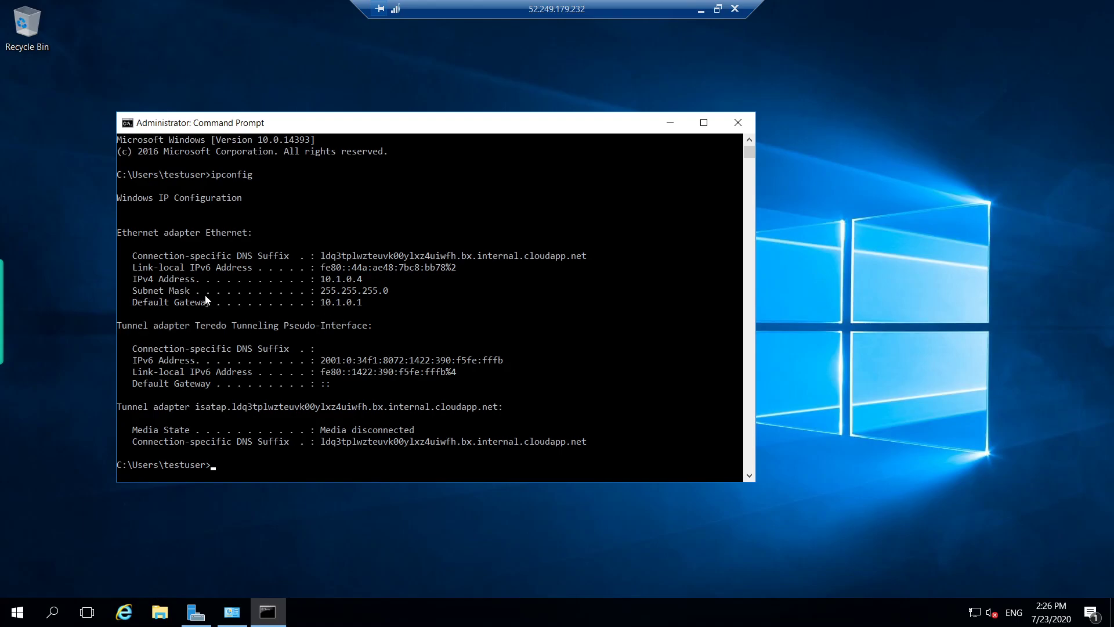
{"action": "left_click_drag", "start_coordinate": [322, 279], "coordinate": [362, 282]}
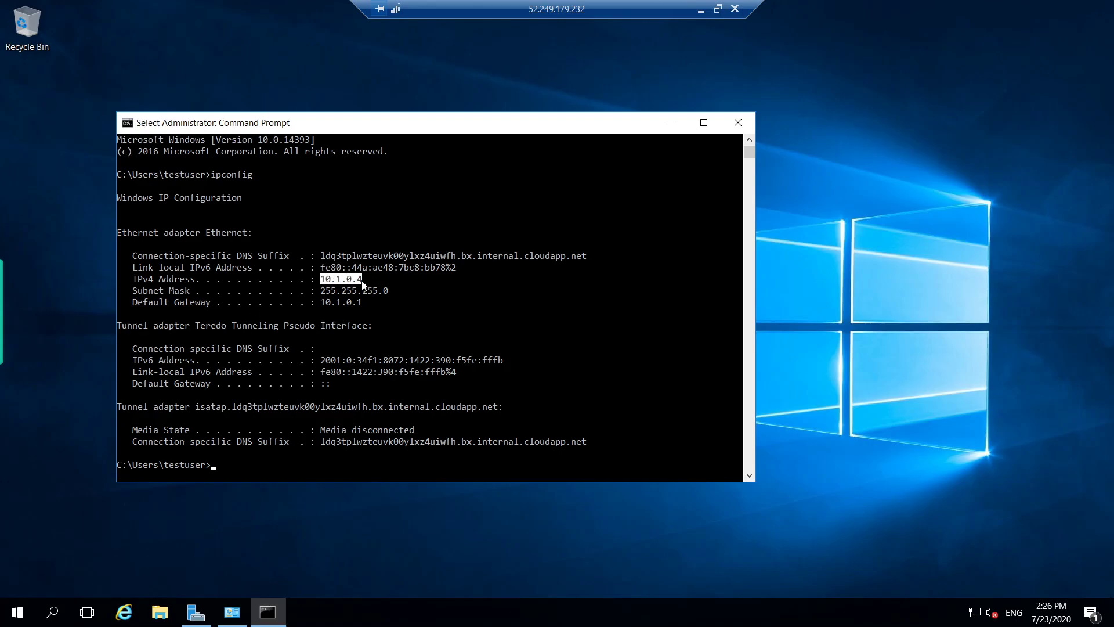
{"action": "key", "text": "ctrl+c"}
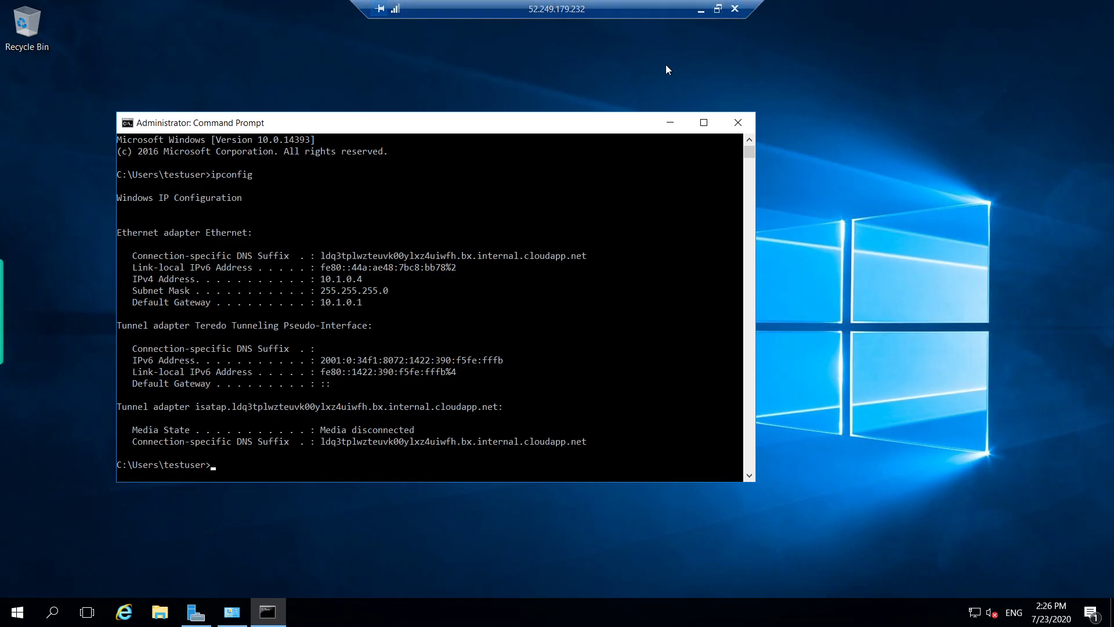
- From VM4's remote session, run a continuous ping 10.1.0.4 -t to VM1 and watch the replies
{"action": "left_click", "coordinate": [701, 9]}
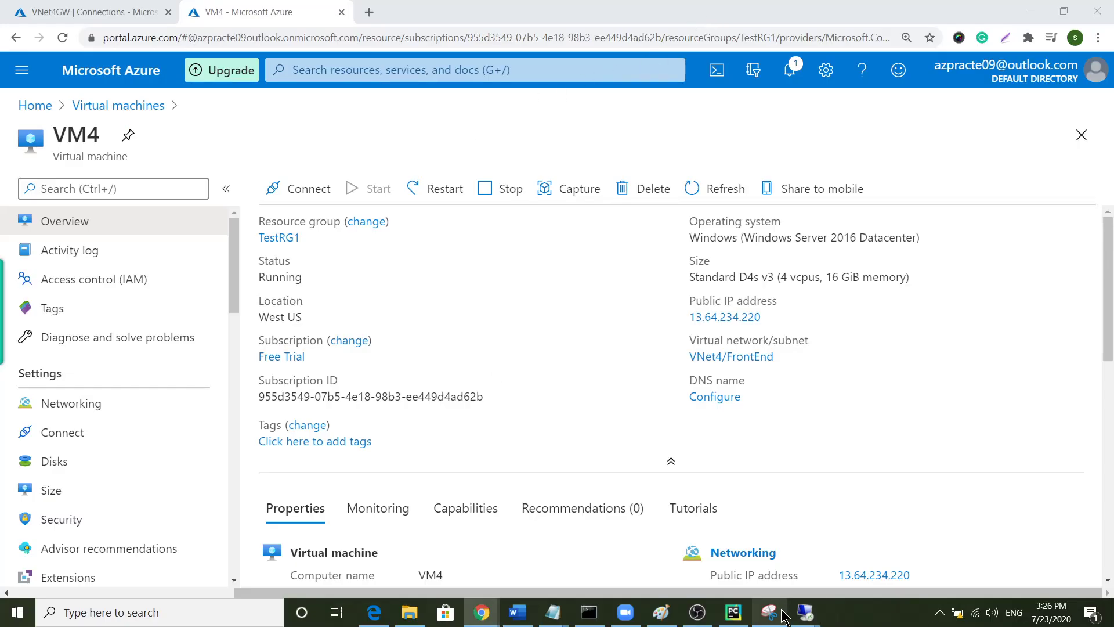
{"action": "mouse_move", "coordinate": [805, 610]}
{"action": "left_click", "coordinate": [893, 574]}
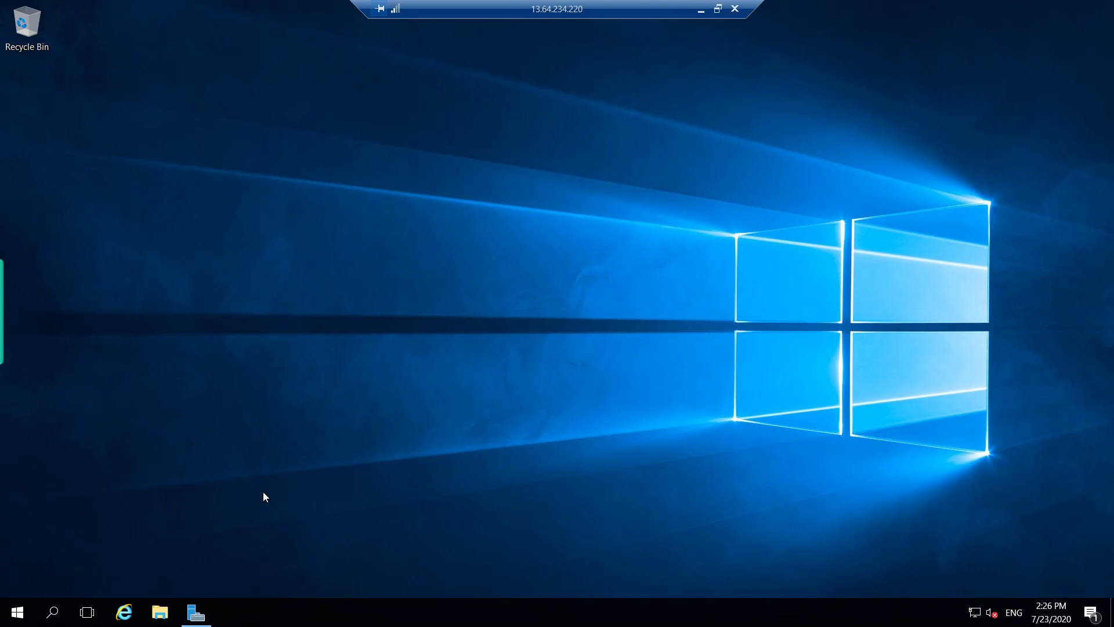
{"action": "key", "text": "super"}
{"action": "type", "text": "cms"}
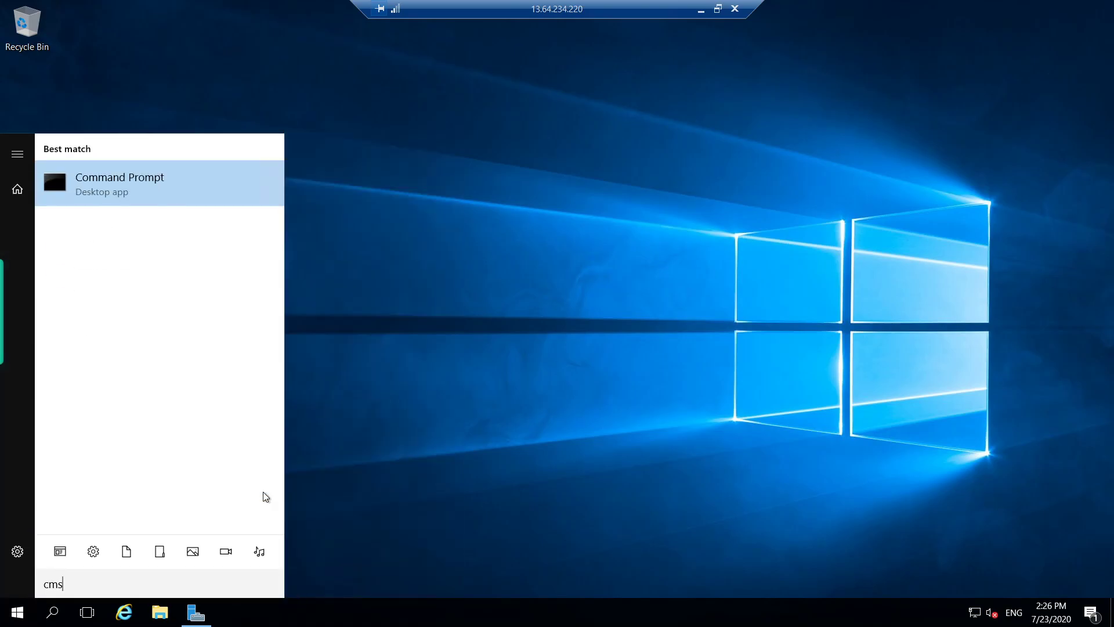
{"action": "key", "text": "Return"}
{"action": "type", "text": "ping 10.1.0.4 -t"}
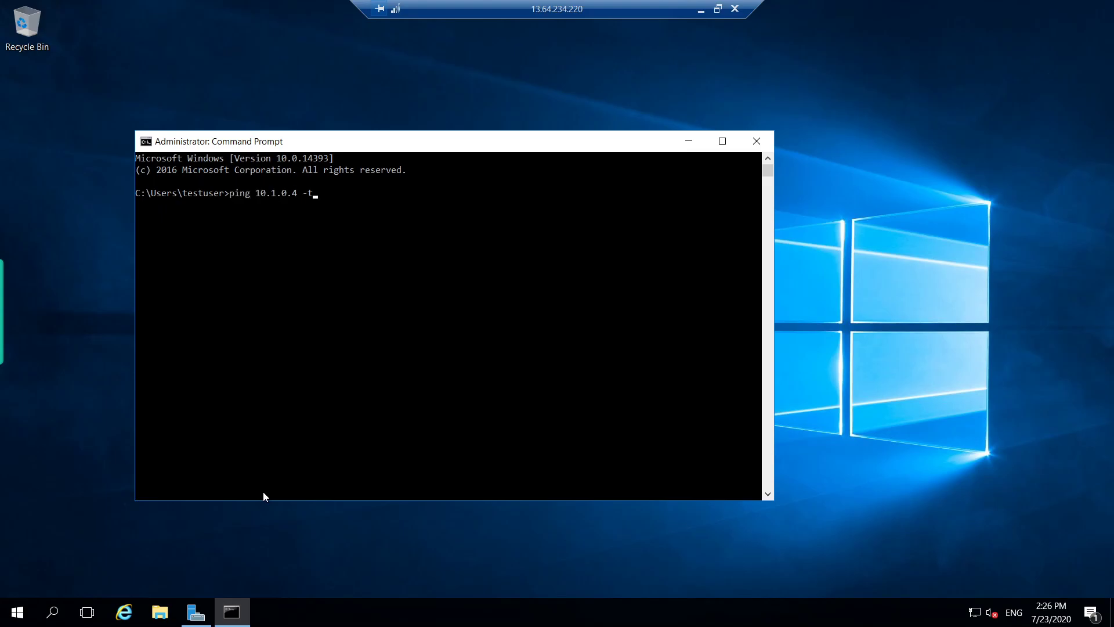
{"action": "key", "text": "Return"}
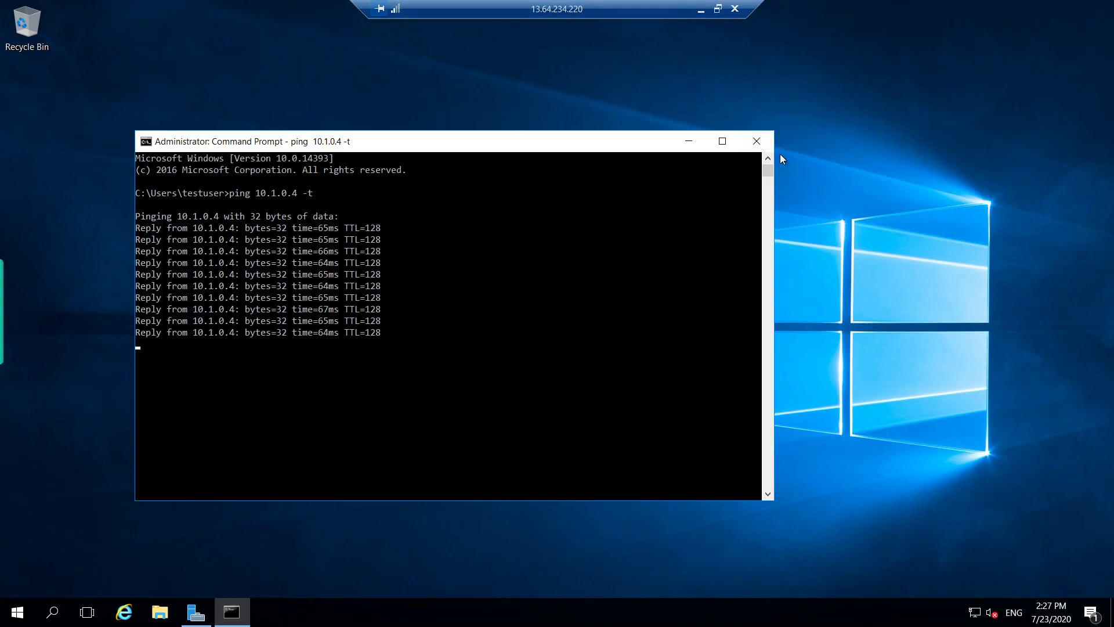
- Close the ping console and disconnect the VM4 remote desktop session
{"action": "left_click", "coordinate": [756, 141]}
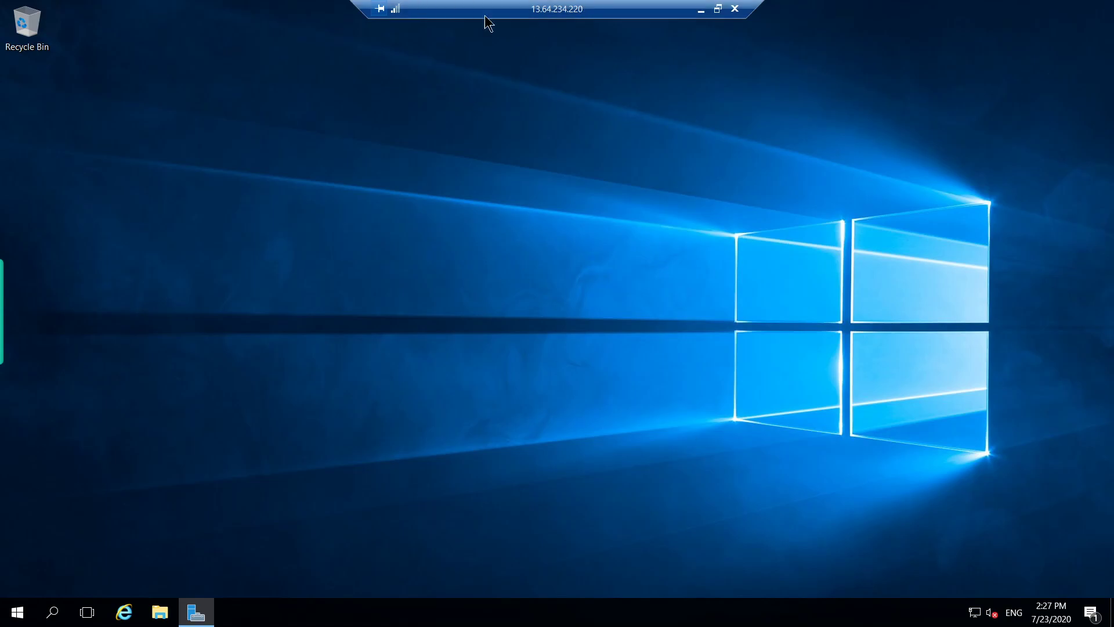
{"action": "left_click", "coordinate": [735, 9]}
{"action": "left_click", "coordinate": [607, 340]}
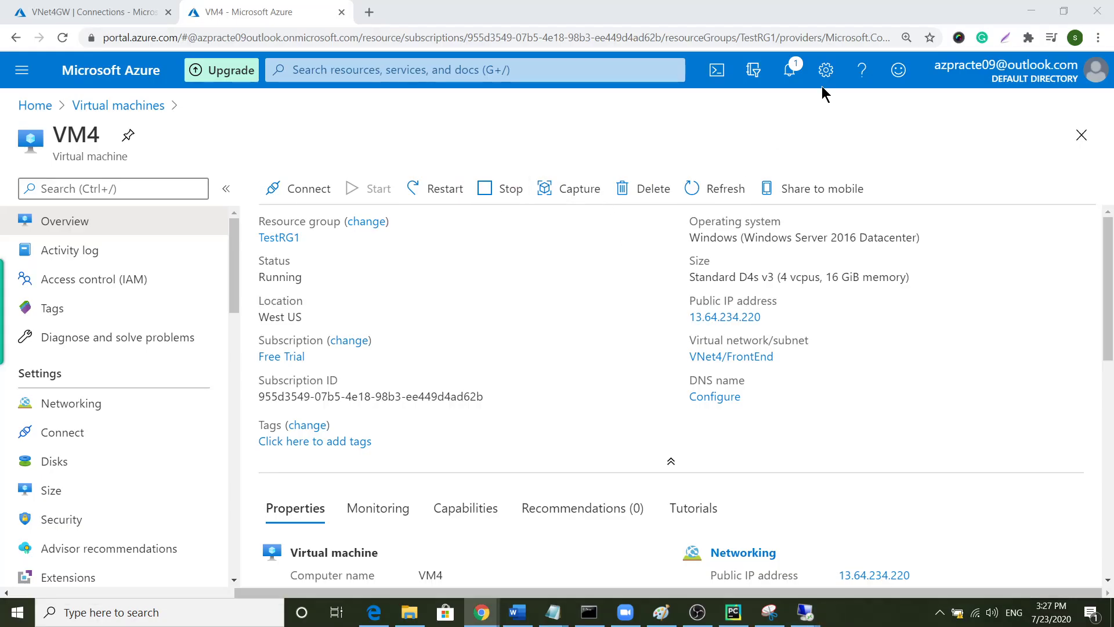